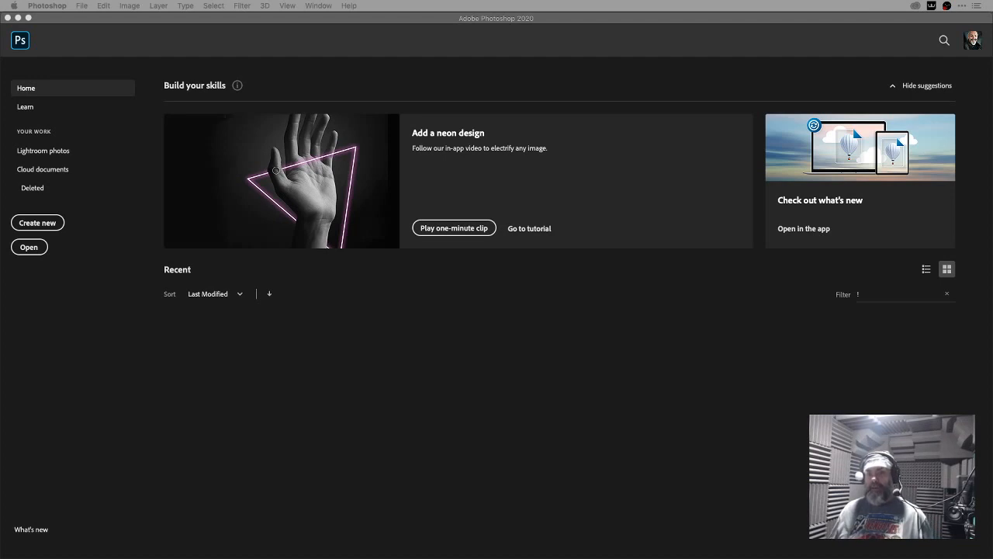
{"action": "left_click", "coordinate": [433, 215]}
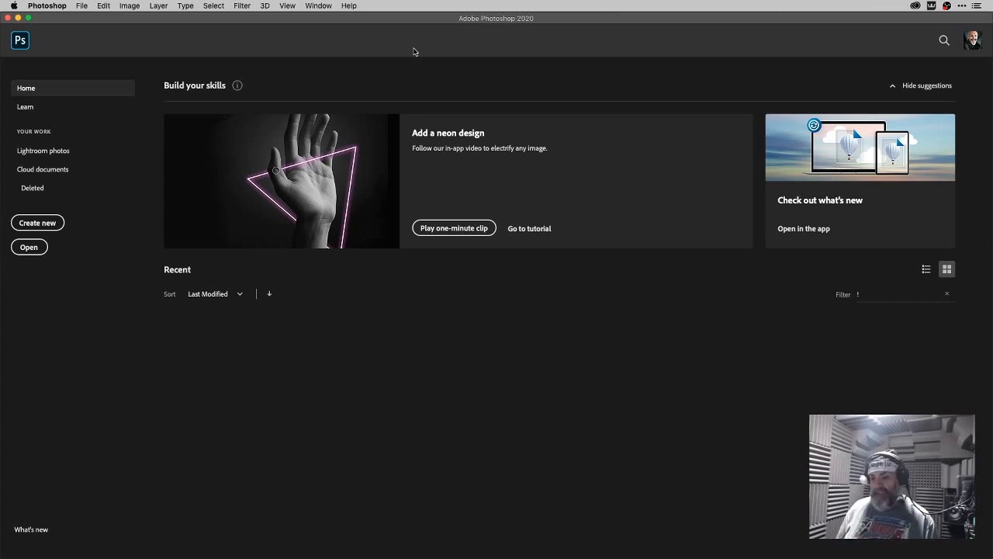
{"action": "key", "text": "super+n"}
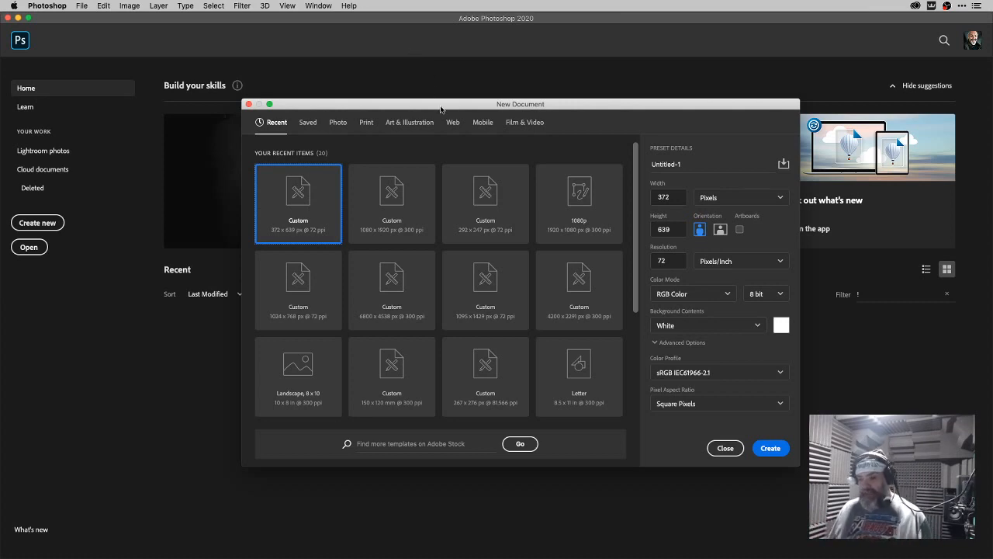
{"action": "key", "text": "Escape"}
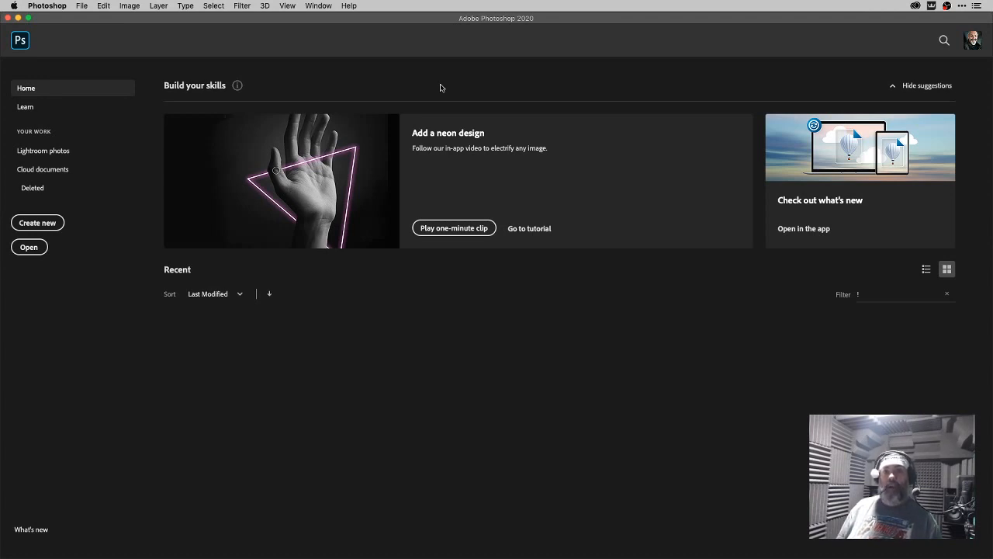
Step: Start a new document with a width of 1080 pixels and a height of 1080 pixels
{"action": "key", "text": "super+n"}
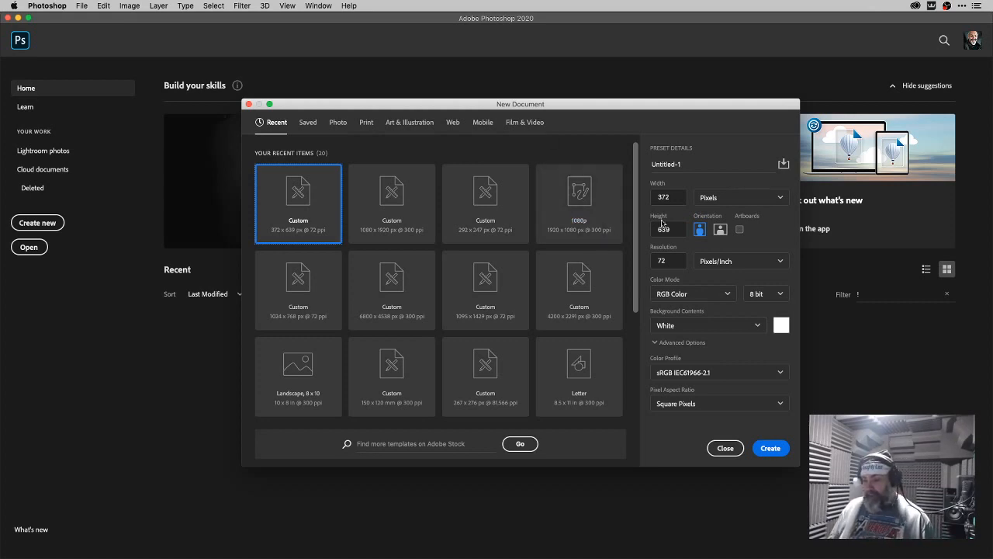
{"action": "left_click", "coordinate": [676, 198]}
{"action": "double_click", "coordinate": [677, 196]}
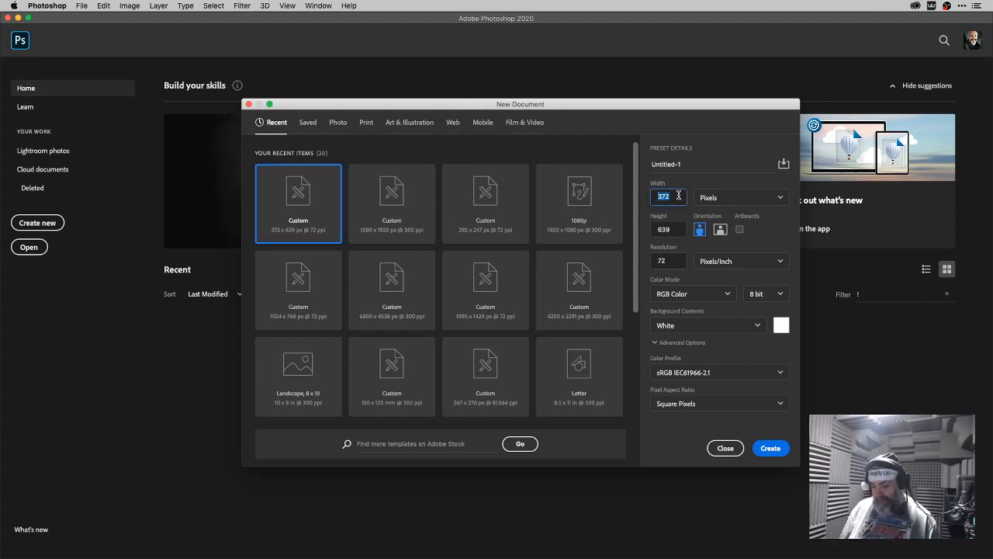
{"action": "type", "text": "1080"}
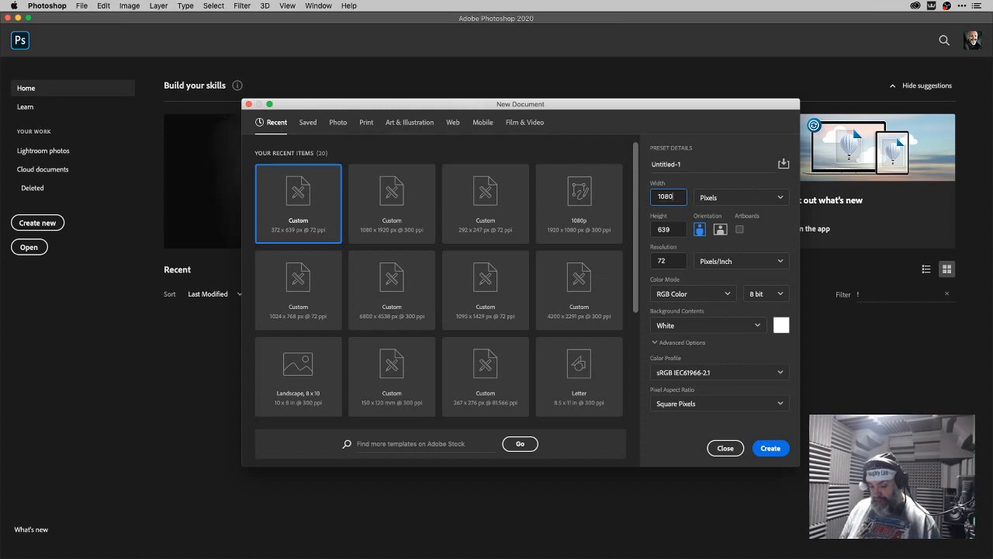
{"action": "key", "text": "Tab"}
{"action": "key", "text": "Tab"}
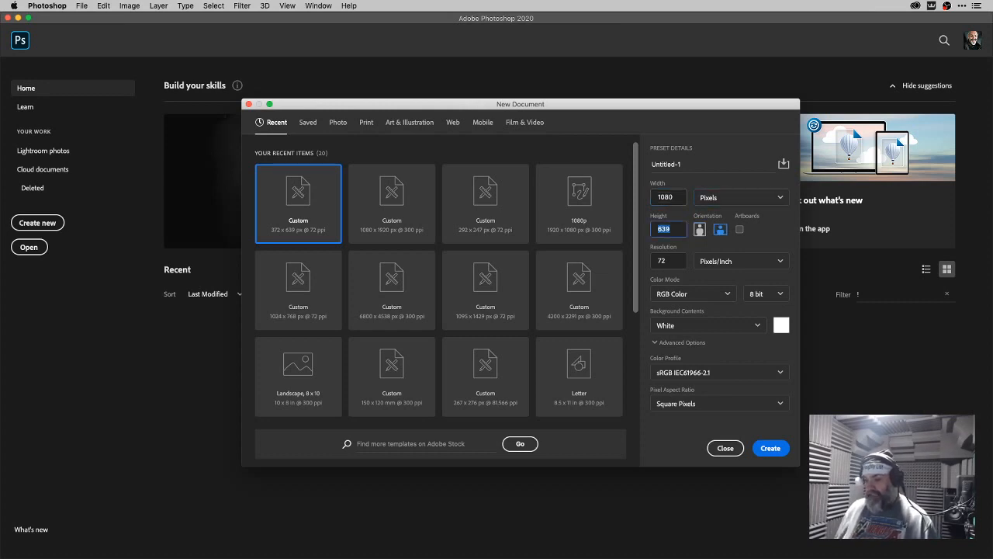
{"action": "type", "text": "1080"}
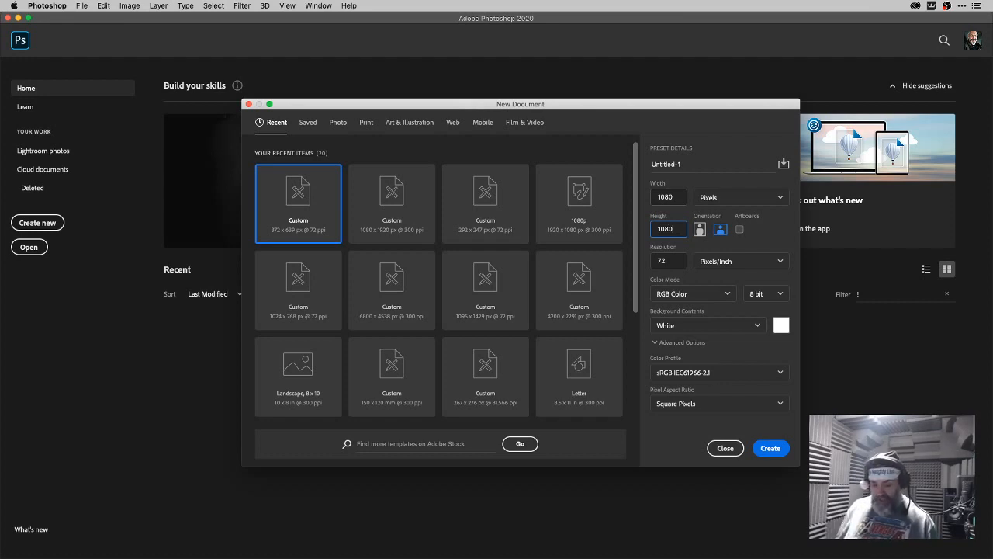
Step: Set the new document's resolution to 150 pixels/inch and create it
{"action": "key", "text": "Tab"}
{"action": "key", "text": "Tab"}
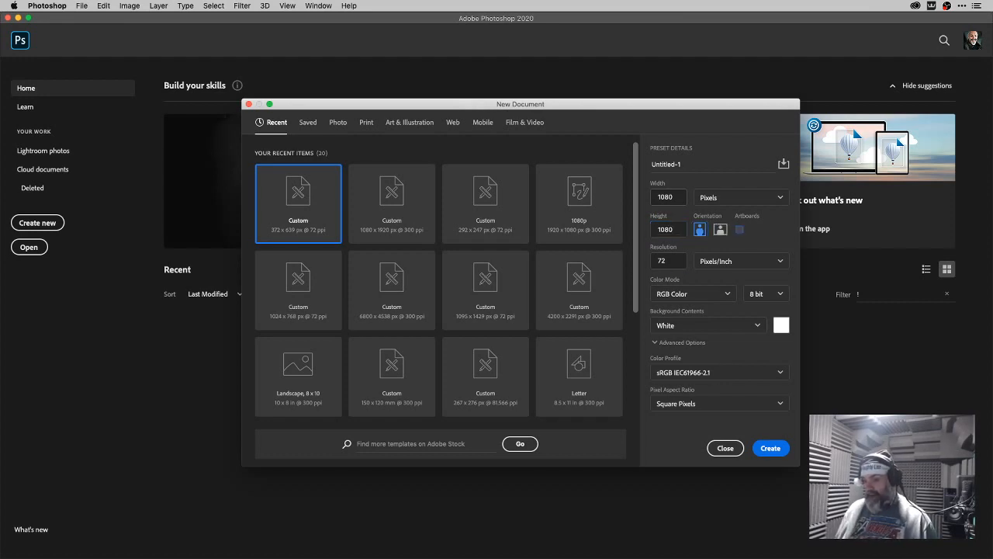
{"action": "key", "text": "Tab"}
{"action": "type", "text": "15"}
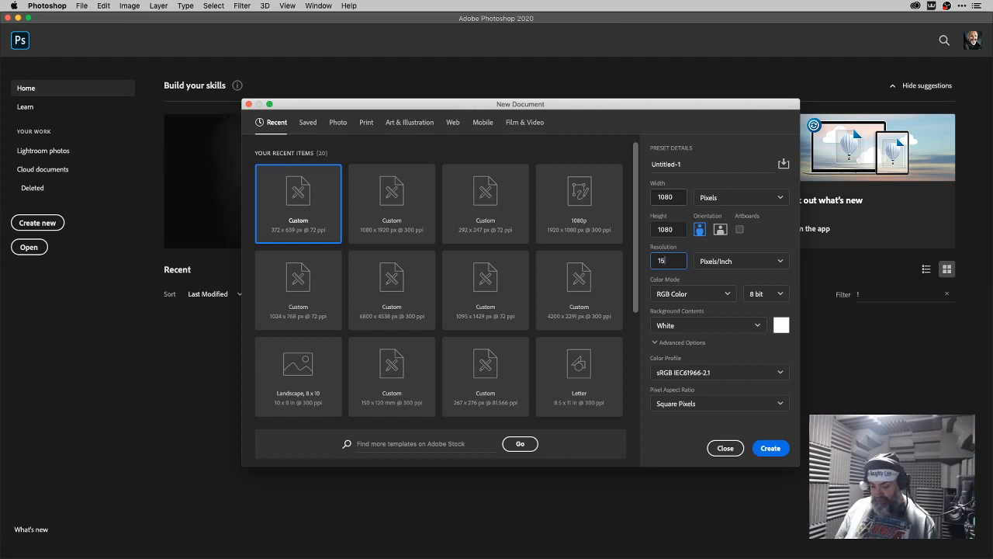
{"action": "type", "text": "0"}
{"action": "key", "text": "Tab"}
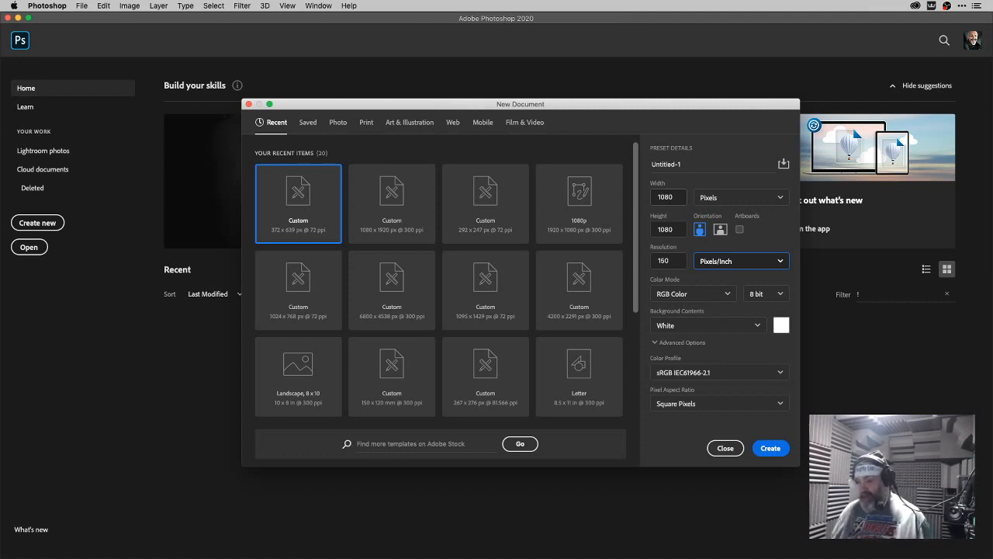
{"action": "left_click", "coordinate": [770, 448]}
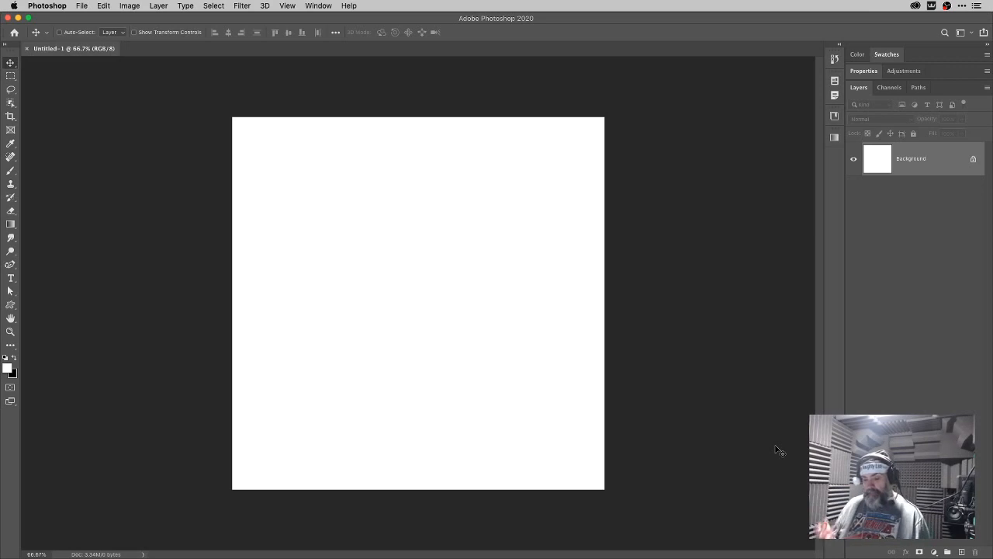
Step: Switch to Adobe Illustrator
{"action": "key", "text": "super+Tab"}
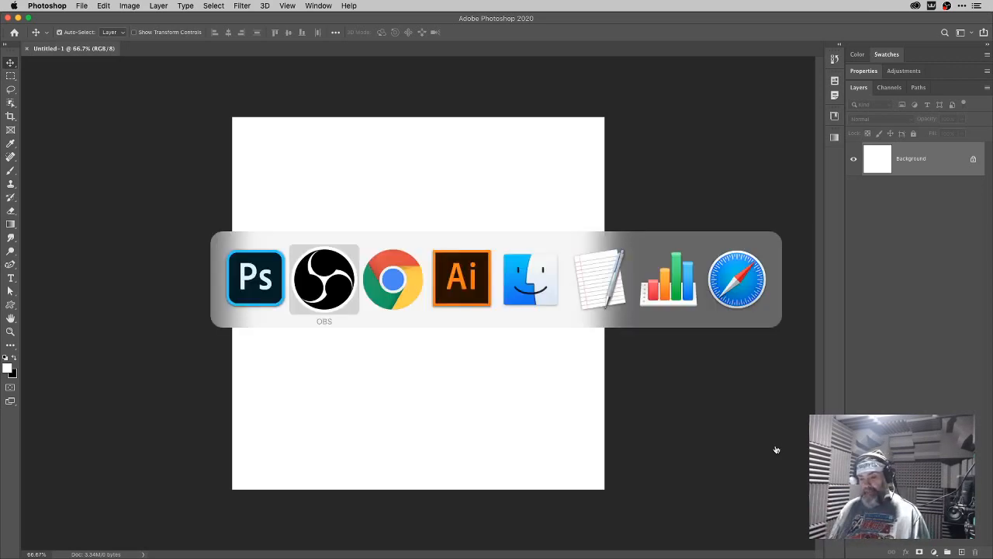
{"action": "key", "text": "super+Tab"}
{"action": "key", "text": "super+Tab"}
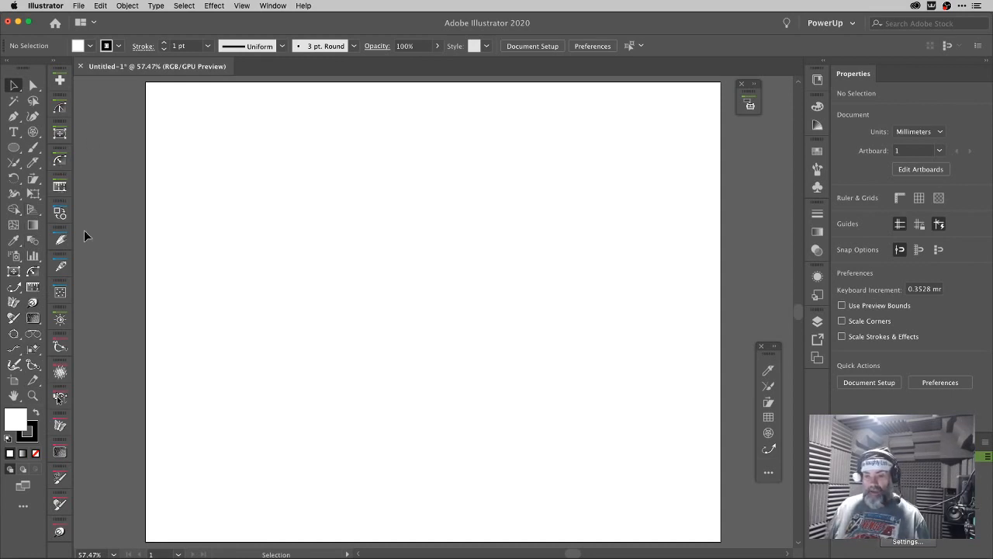
Step: Look through the Astute Graphics plugin panels, including Autosaviour, DirectPrefs and AstuteBuddy
{"action": "left_click", "coordinate": [62, 187]}
{"action": "left_click", "coordinate": [62, 187]}
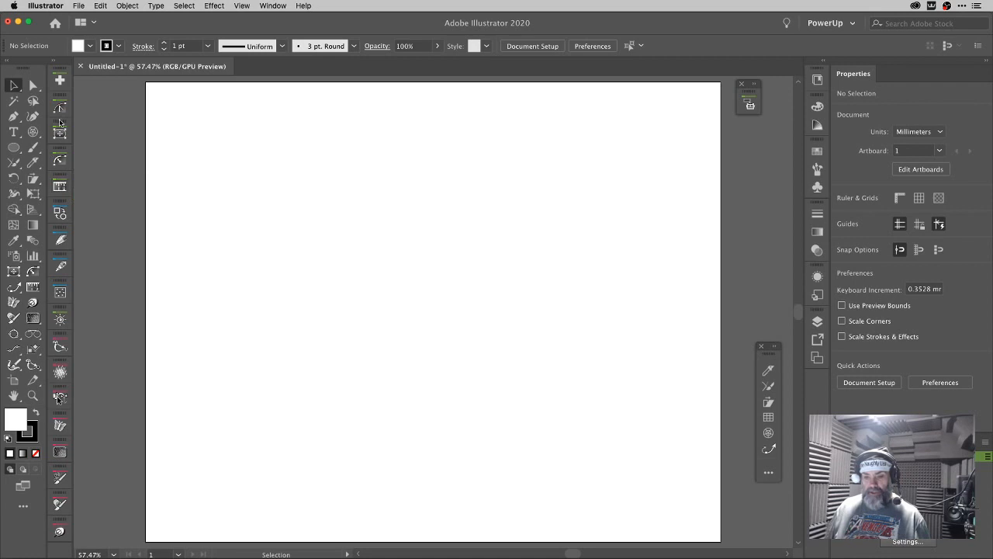
{"action": "left_click", "coordinate": [60, 107]}
{"action": "left_click", "coordinate": [61, 107]}
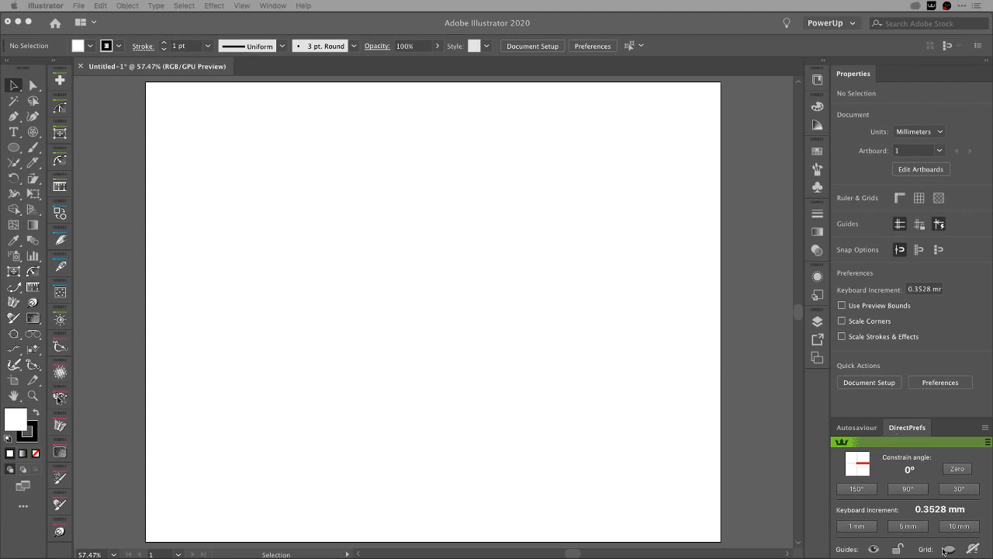
{"action": "left_click", "coordinate": [864, 429]}
{"action": "left_click", "coordinate": [860, 428]}
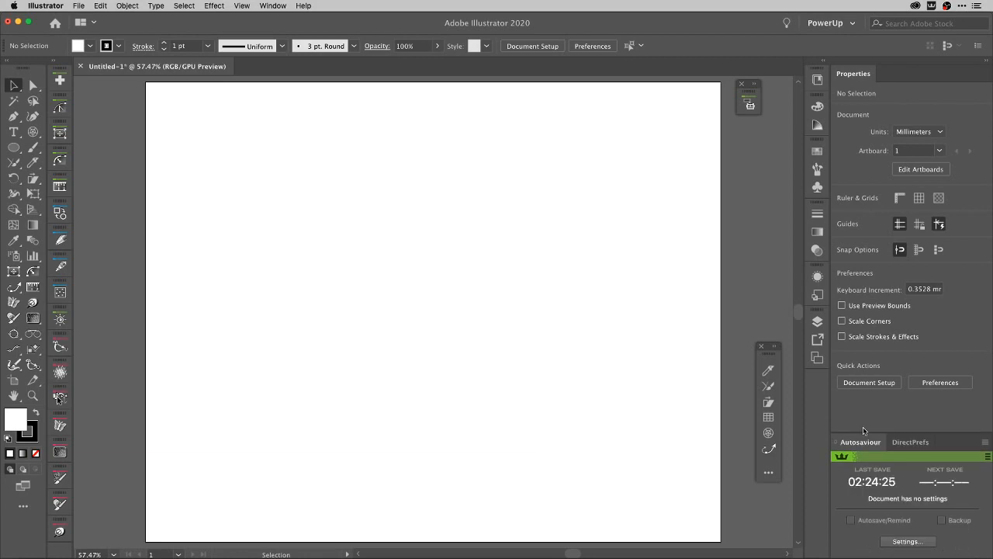
{"action": "left_click", "coordinate": [915, 441]}
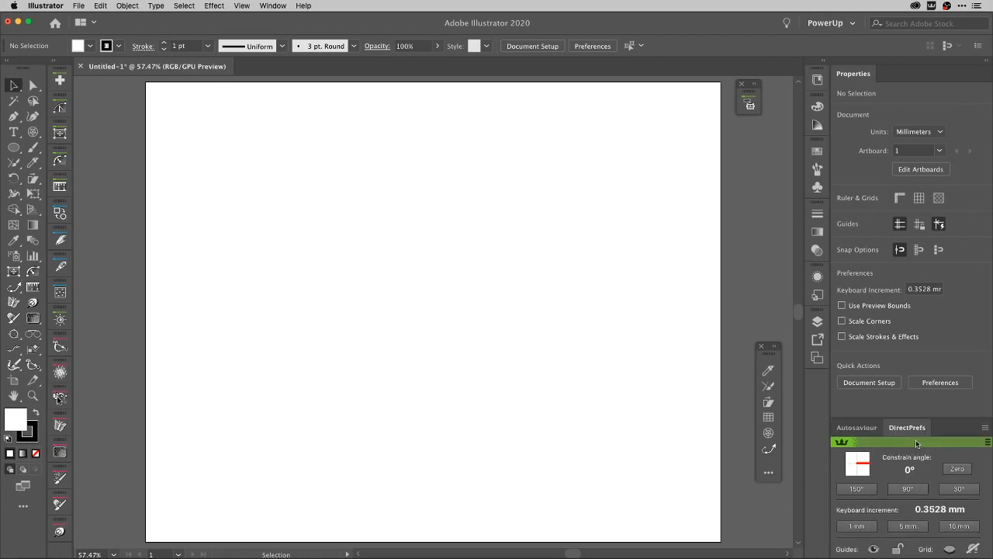
{"action": "left_click", "coordinate": [748, 102]}
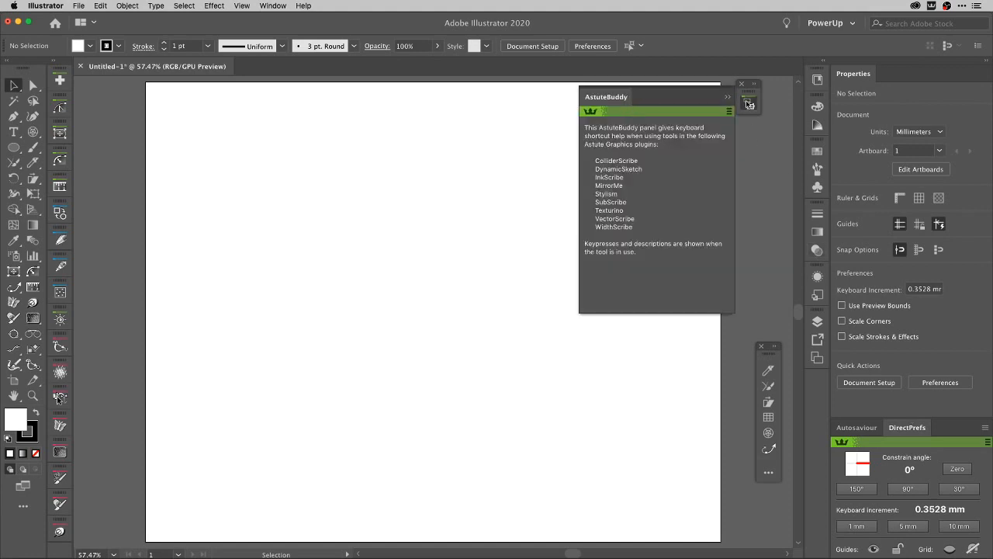
{"action": "left_click", "coordinate": [748, 104]}
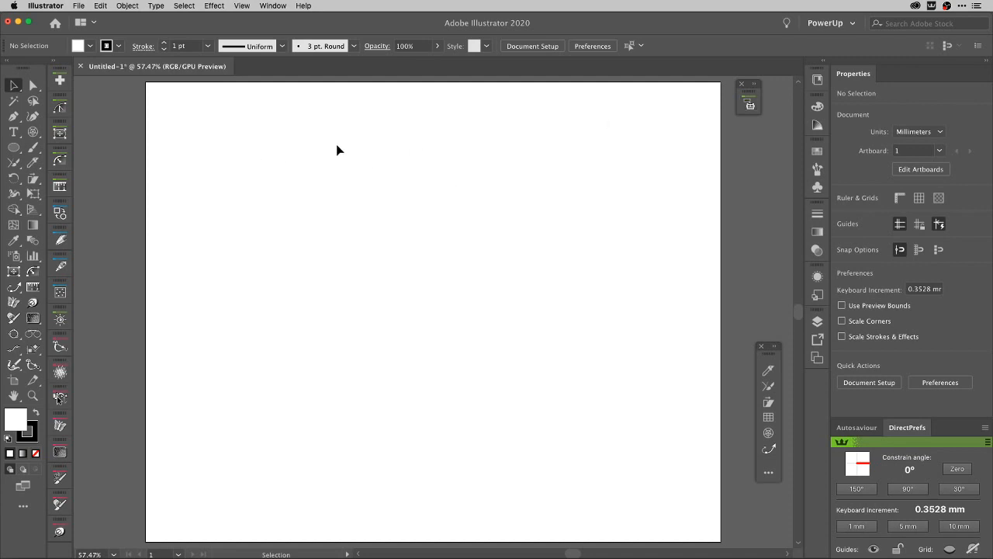
Step: Resize the artboard to 1080px wide by 1080px high
{"action": "key", "text": "super"}
{"action": "key", "text": "shift+o"}
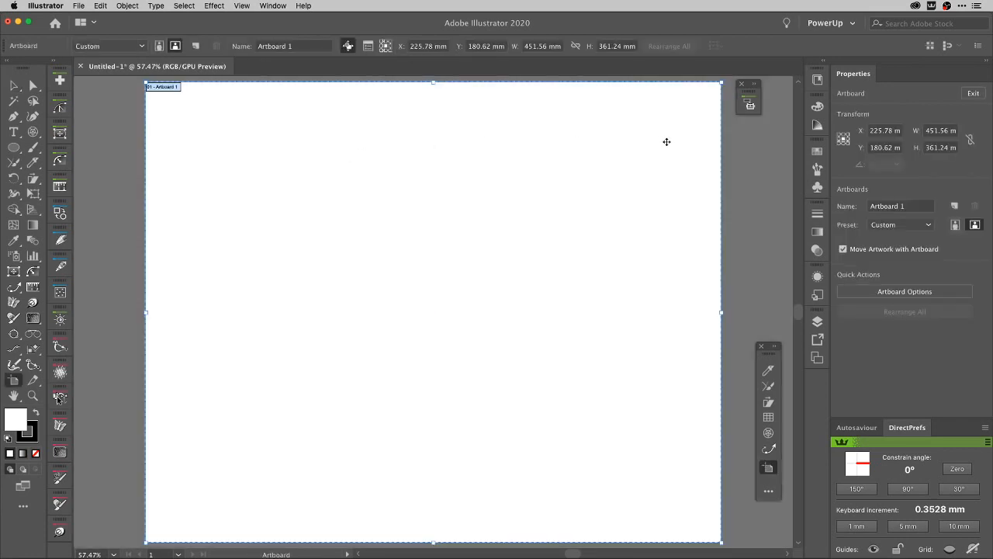
{"action": "left_click", "coordinate": [937, 130]}
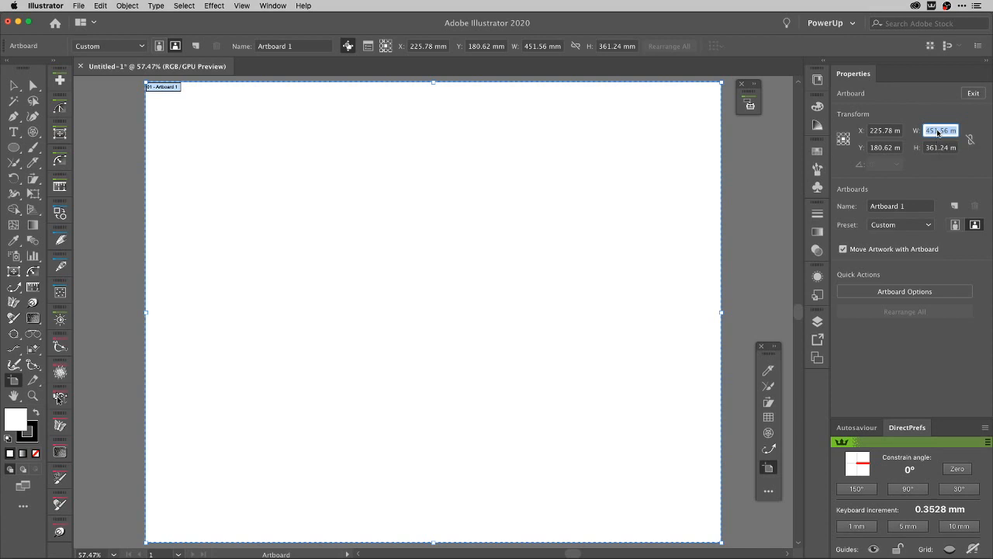
{"action": "type", "text": "1080px"}
{"action": "key", "text": "Tab"}
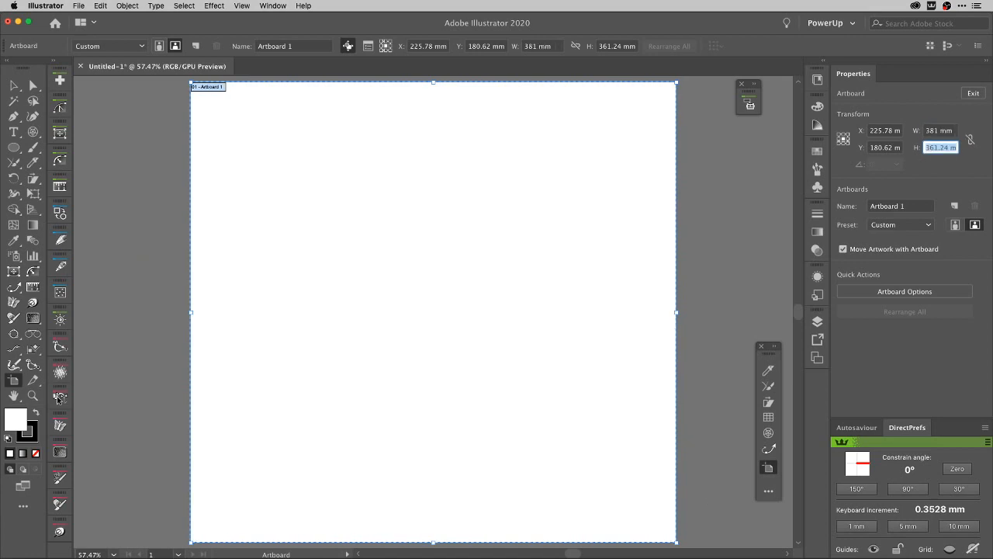
{"action": "type", "text": "1080px"}
{"action": "key", "text": "Tab"}
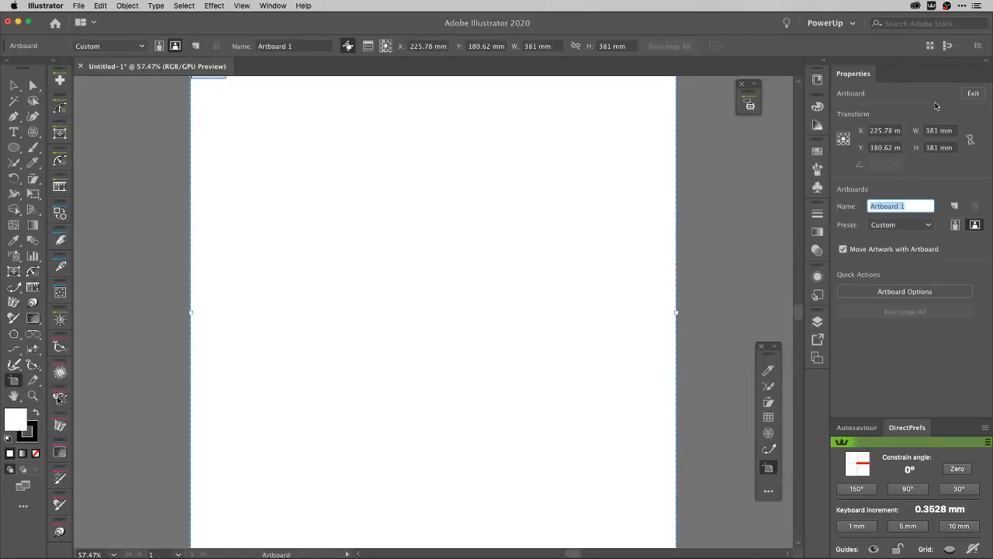
Step: Review the Selection & Anchor Display preferences and close them
{"action": "left_click", "coordinate": [52, 6]}
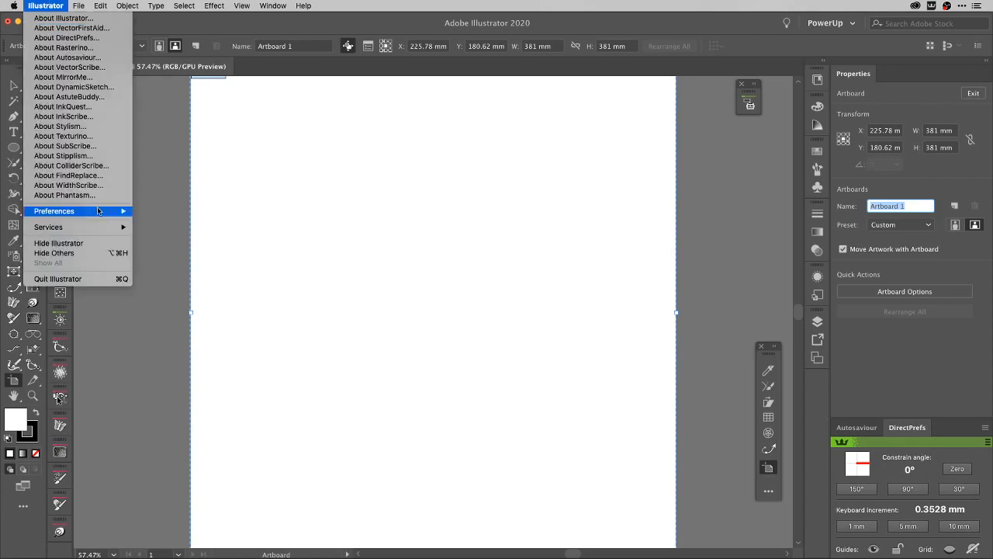
{"action": "mouse_move", "coordinate": [98, 211]}
{"action": "left_click", "coordinate": [165, 220]}
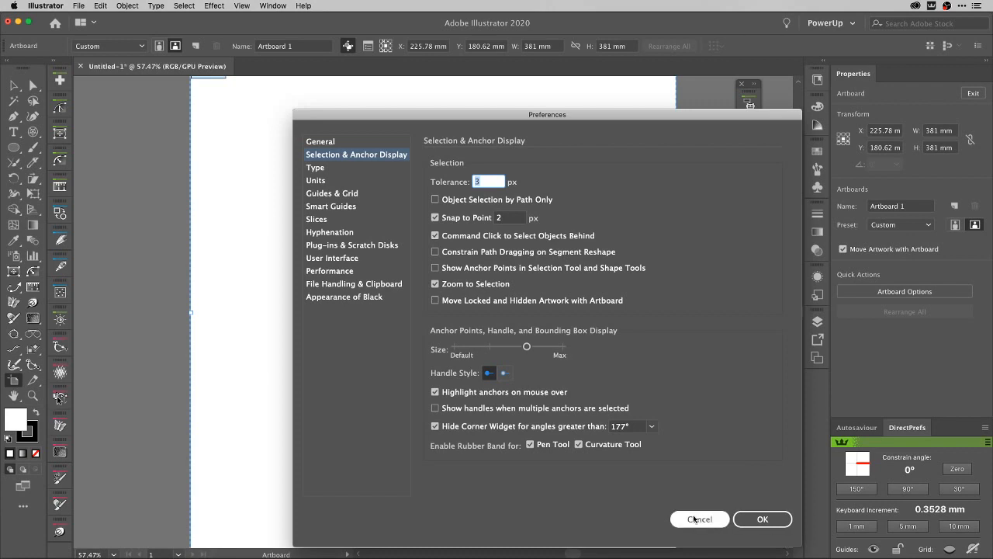
{"action": "left_click", "coordinate": [743, 521]}
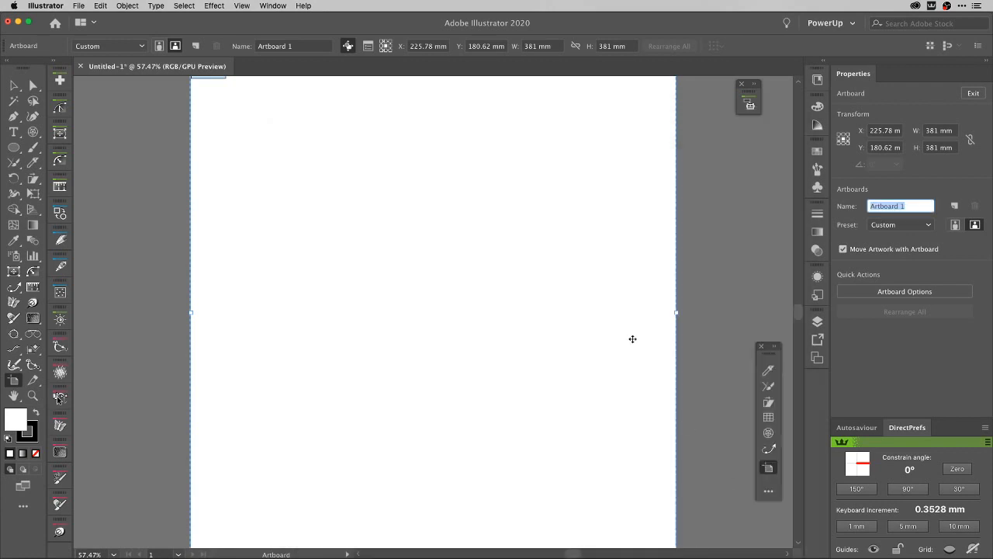
Step: Leave artboard editing and draw an upright rectangle about 30 by 109 mm, horizontally centred in the artboard's lower half
{"action": "type", "text": "V"}
{"action": "left_click", "coordinate": [14, 84]}
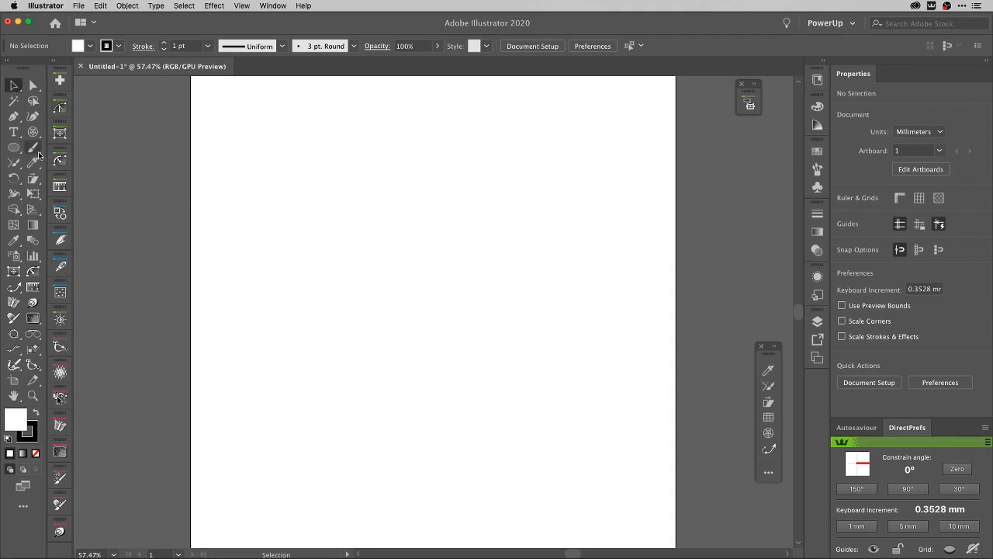
{"action": "key", "text": "m"}
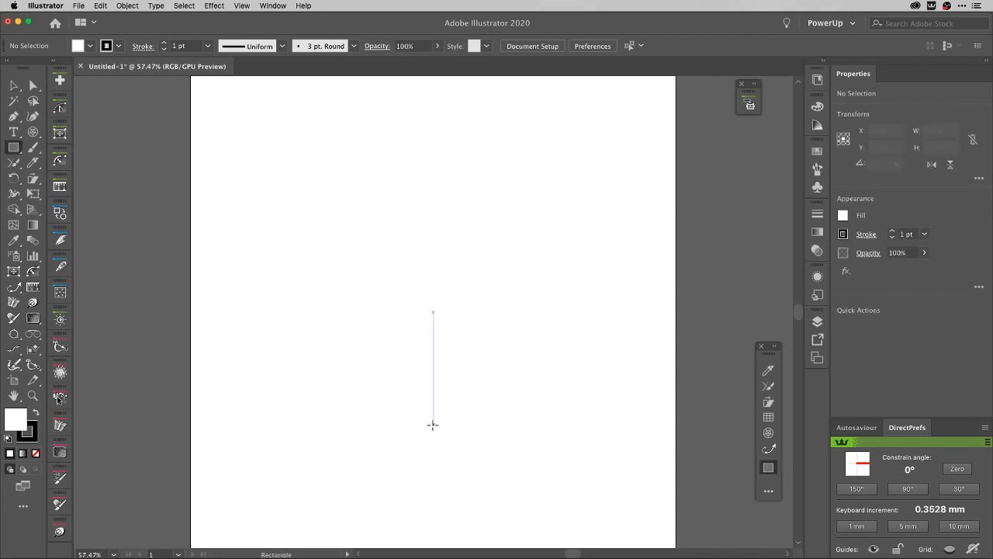
{"action": "mouse_move", "coordinate": [433, 431]}
{"action": "left_mouse_down"}
{"action": "mouse_move", "coordinate": [453, 465]}
{"action": "mouse_move", "coordinate": [453, 502]}
{"action": "left_mouse_up"}
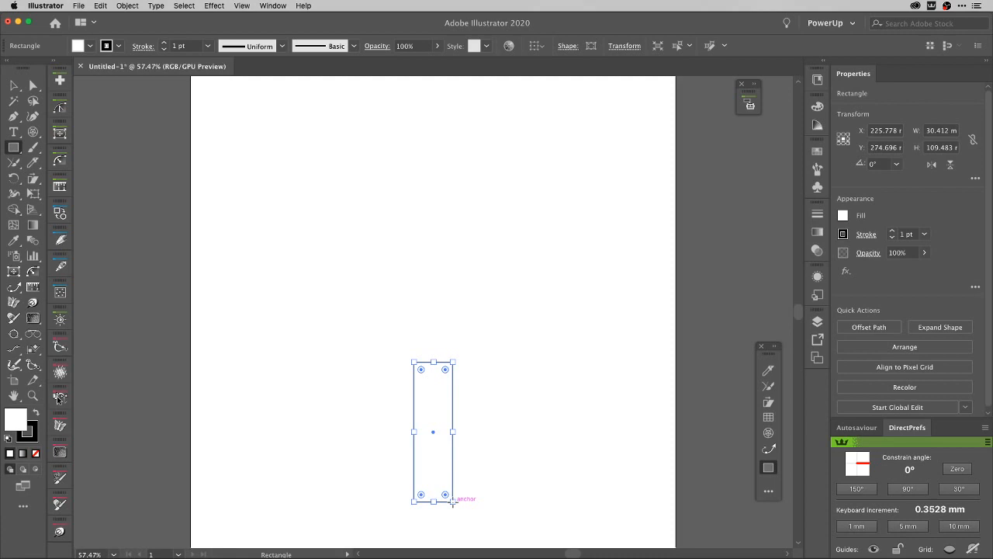
Step: Give the rectangle the brown R=117 G=76 B=36 swatch as its fill and no stroke
{"action": "key", "text": "slash"}
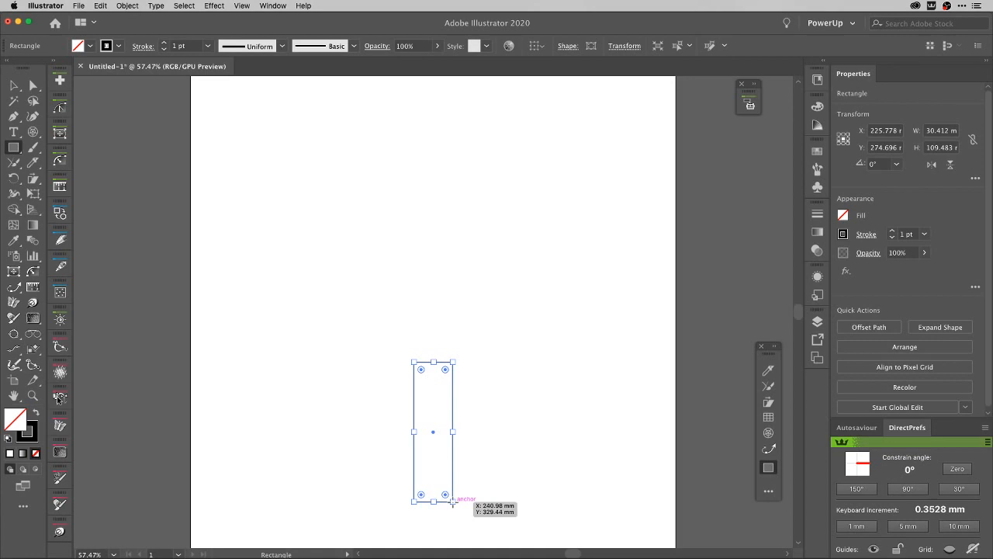
{"action": "key", "text": "shift+x"}
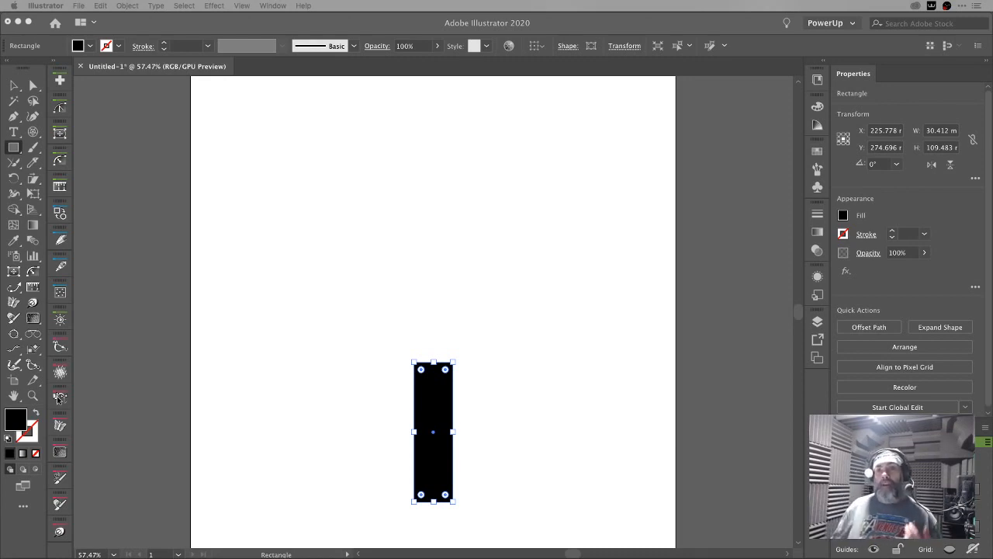
{"action": "left_click", "coordinate": [817, 151]}
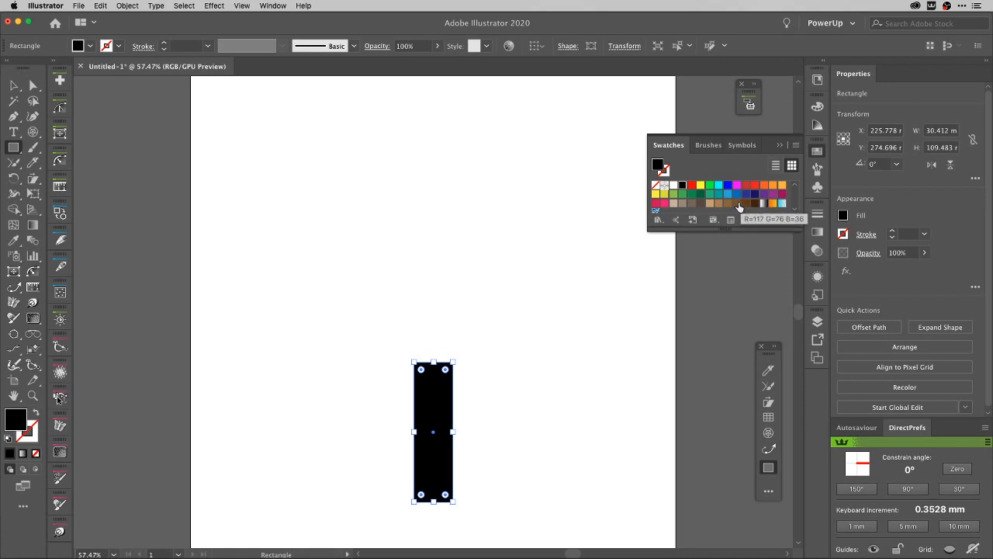
{"action": "left_click_drag", "start_coordinate": [739, 206], "coordinate": [433, 420]}
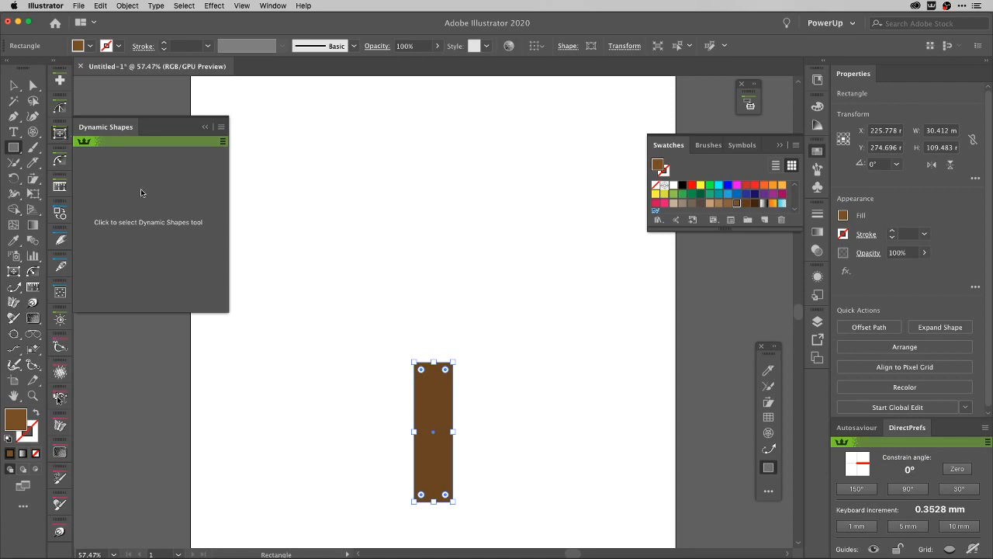
Step: Draw an upward-pointing three-sided Dynamic Shapes polygon about 135 by 117 mm above the brown rectangle and fill it dark green
{"action": "left_click", "coordinate": [152, 221]}
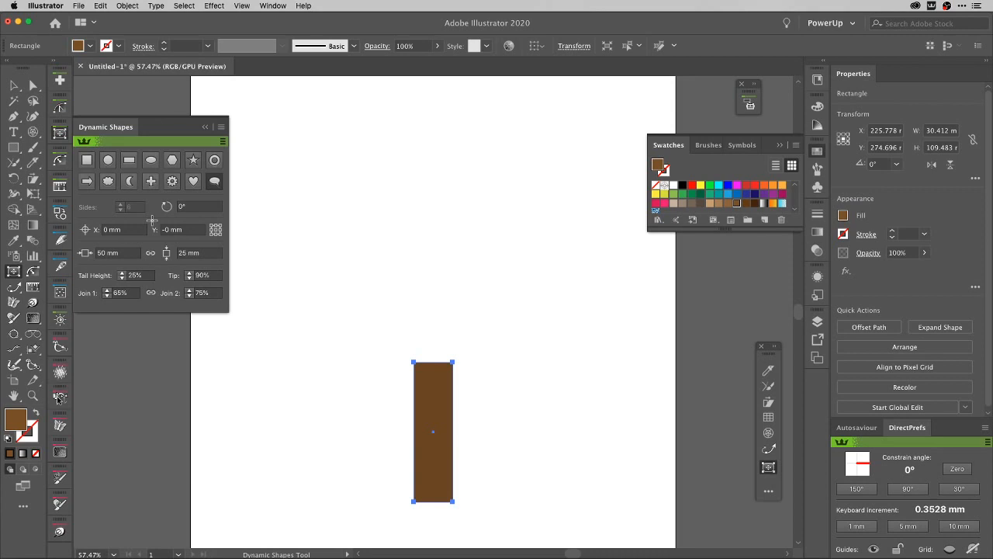
{"action": "left_click", "coordinate": [172, 161]}
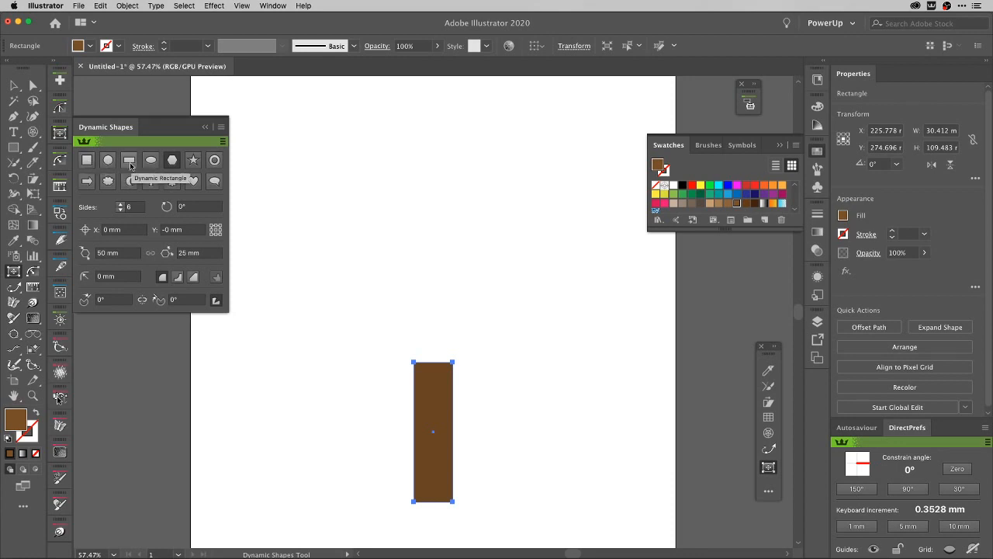
{"action": "left_click_drag", "start_coordinate": [429, 297], "coordinate": [427, 200]}
{"action": "key", "text": "Down"}
{"action": "key", "text": "Down"}
{"action": "key", "text": "Down"}
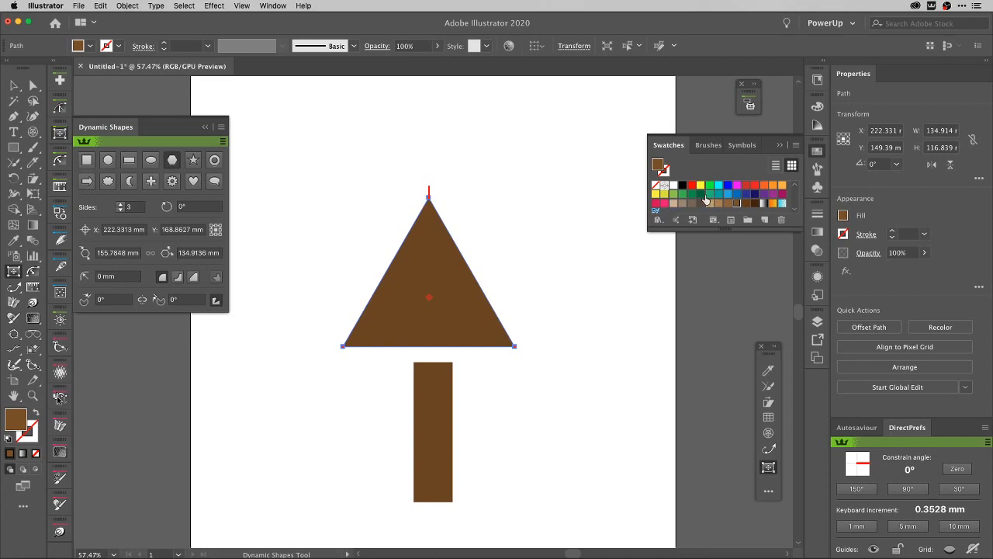
{"action": "left_click_drag", "start_coordinate": [699, 198], "coordinate": [418, 271]}
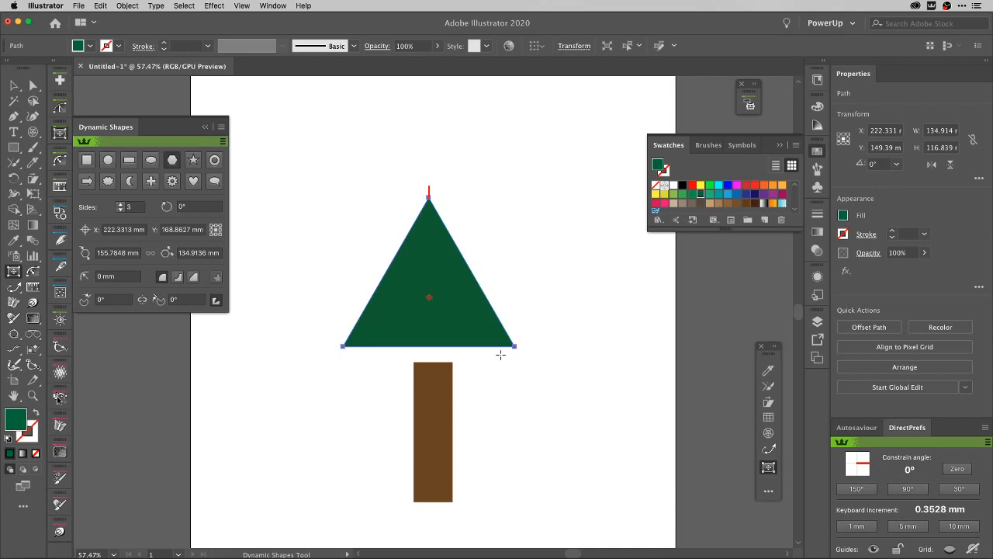
Step: Flatten the green triangle to about 140 by 78 mm and move it straight up towards the artboard's upper edge
{"action": "key", "text": "v"}
{"action": "left_click_drag", "start_coordinate": [516, 347], "coordinate": [522, 298]}
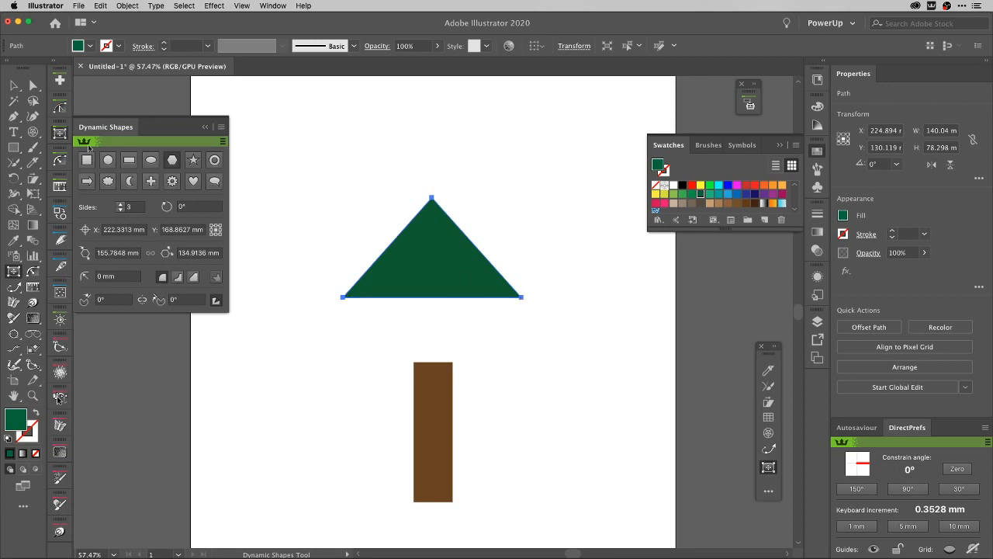
{"action": "key", "text": "v"}
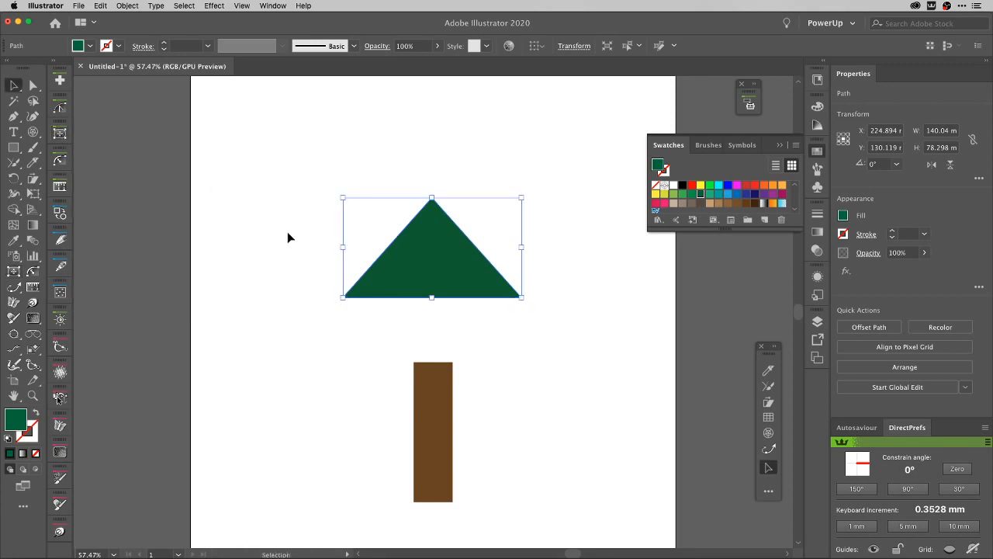
{"action": "left_click_drag", "start_coordinate": [436, 258], "coordinate": [436, 176]}
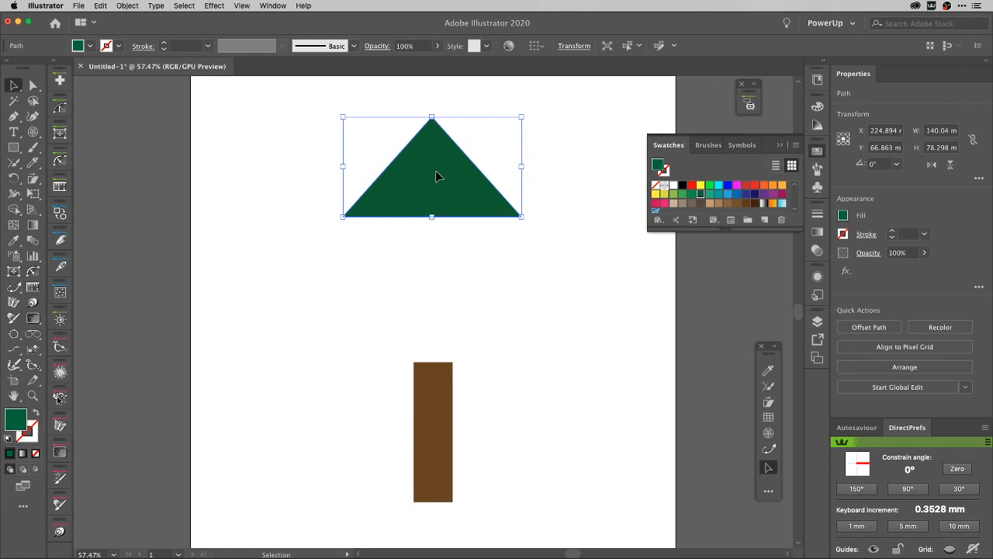
Step: Apply an Arc Lower warp effect to the triangle with a horizontal 50% bend and a slight positive vertical distortion
{"action": "left_click", "coordinate": [213, 5]}
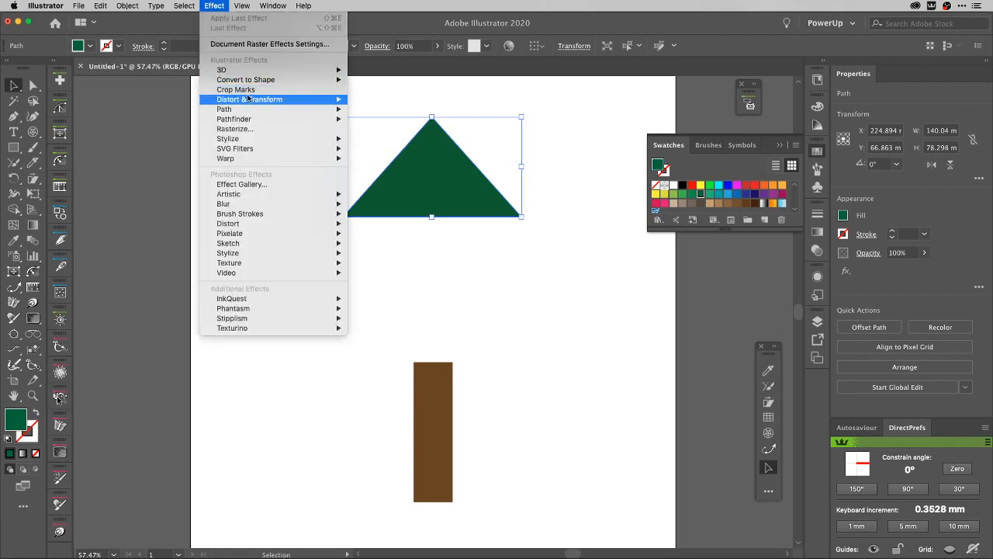
{"action": "mouse_move", "coordinate": [256, 160]}
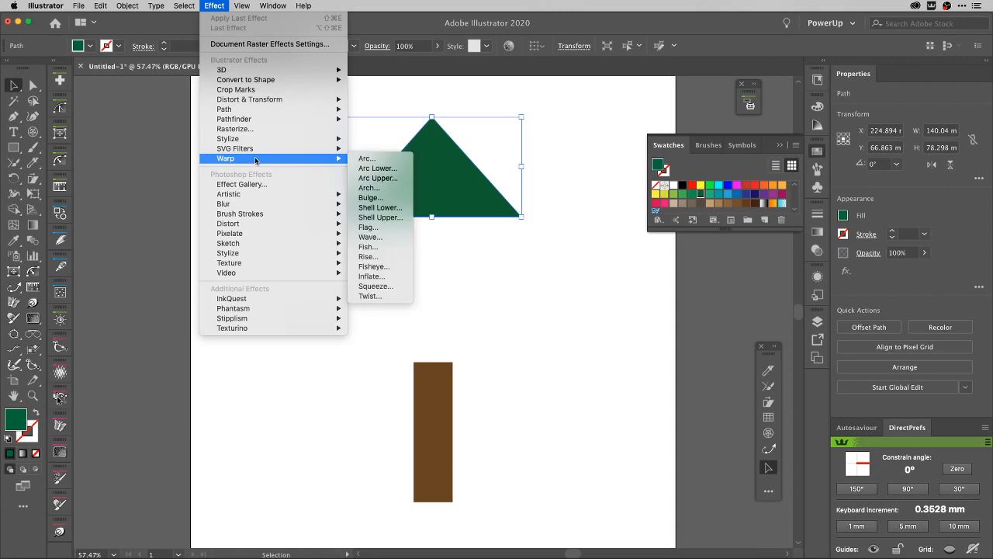
{"action": "left_click", "coordinate": [386, 169]}
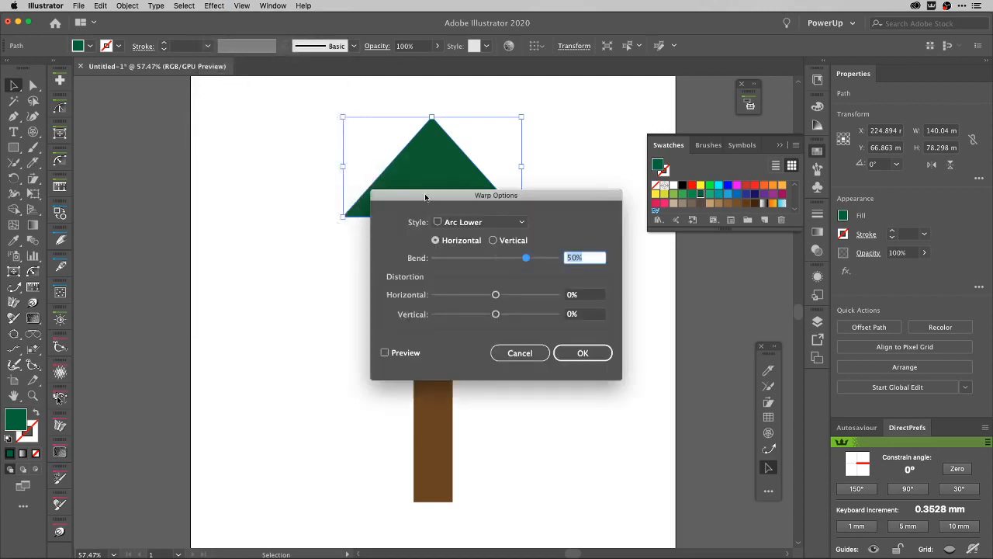
{"action": "left_click_drag", "start_coordinate": [427, 199], "coordinate": [143, 234]}
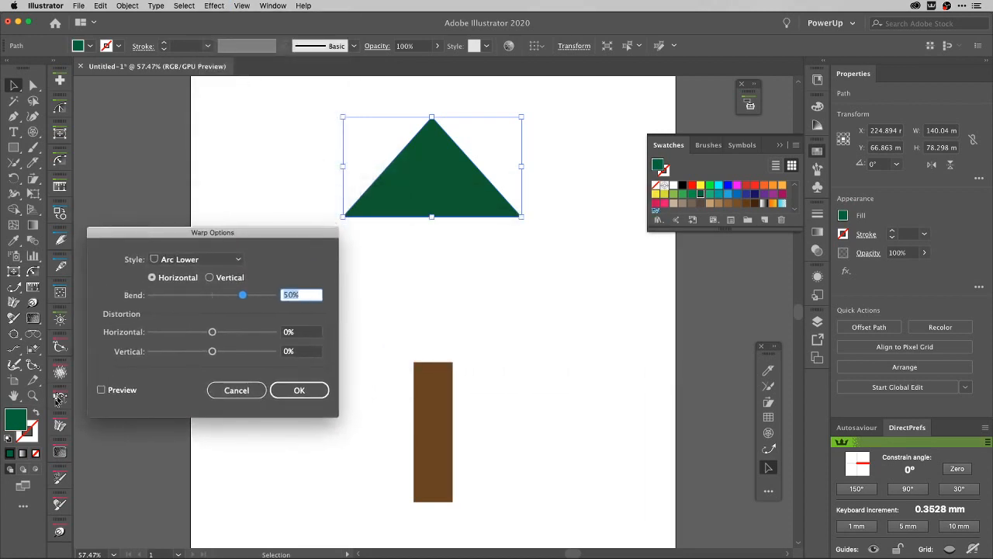
{"action": "left_click", "coordinate": [120, 394]}
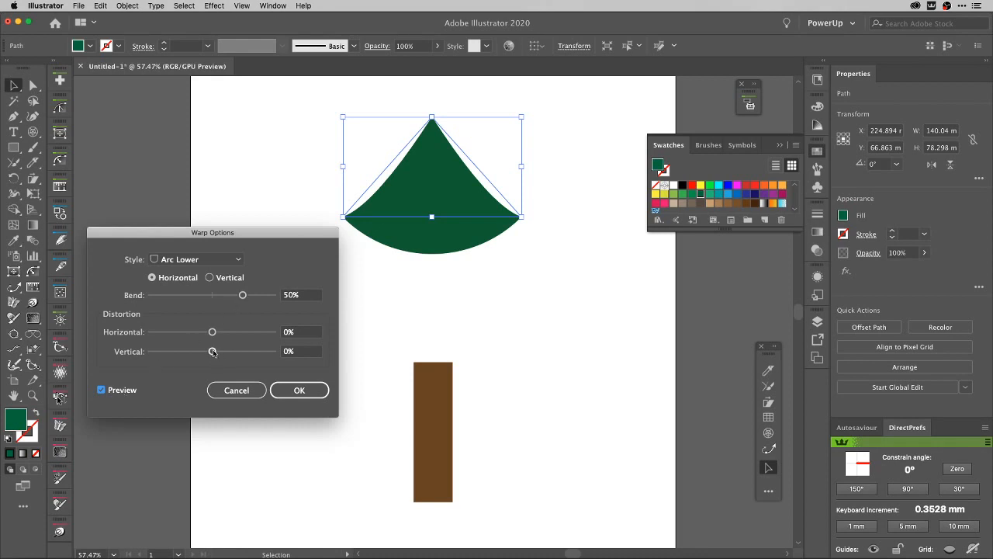
{"action": "left_click_drag", "start_coordinate": [213, 351], "coordinate": [225, 353]}
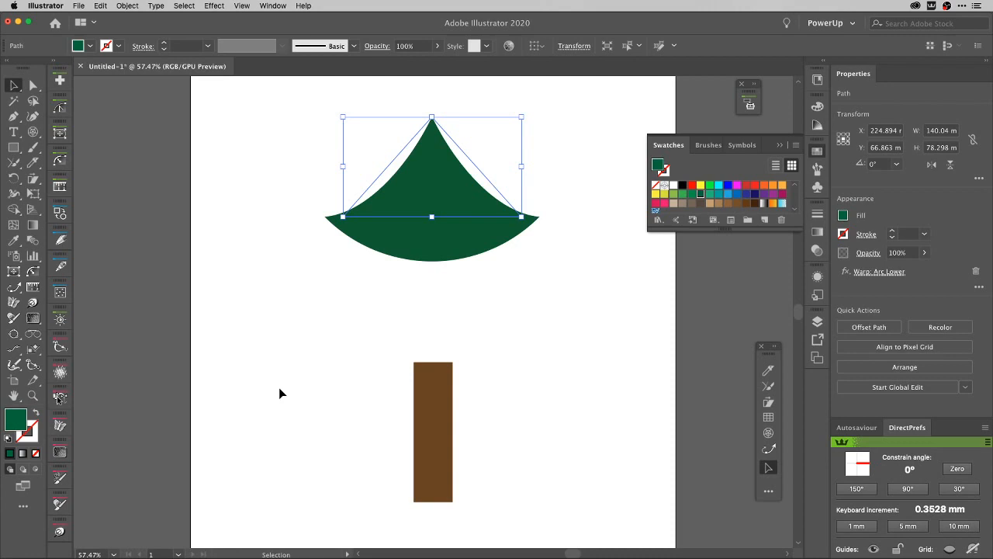
Step: Make a non-uniformly scaled copy of the warped triangle, 111% horizontally and 93% vertically, with the scaling origin above its tip
{"action": "scroll", "coordinate": [280, 393], "scroll_direction": "down", "scroll_amount": 1}
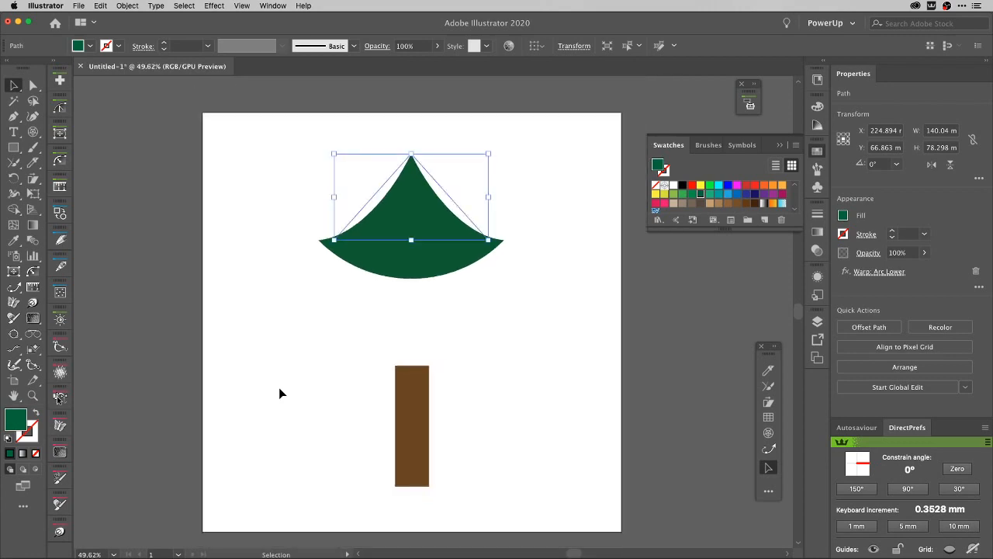
{"action": "key", "text": "s"}
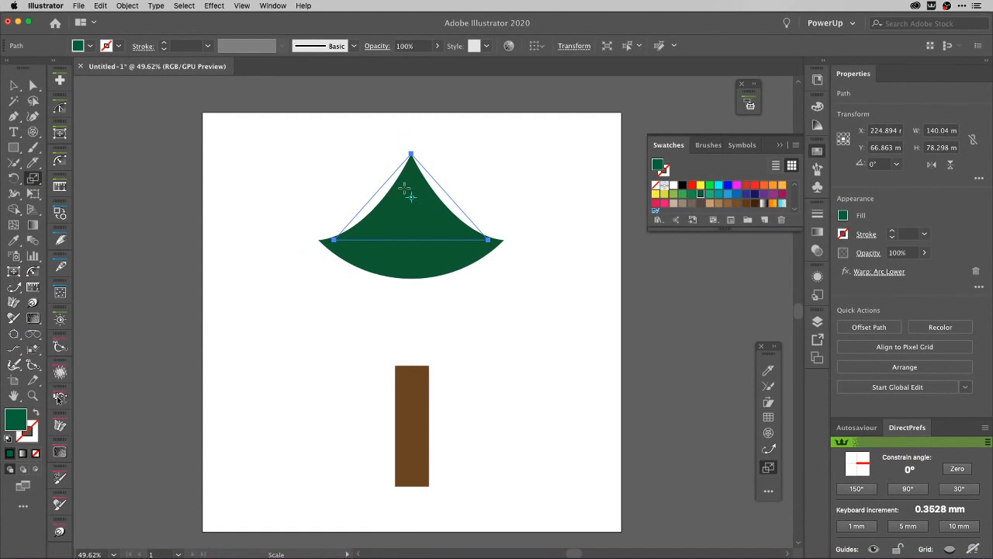
{"action": "scroll", "coordinate": [407, 192], "scroll_direction": "up", "scroll_amount": 3}
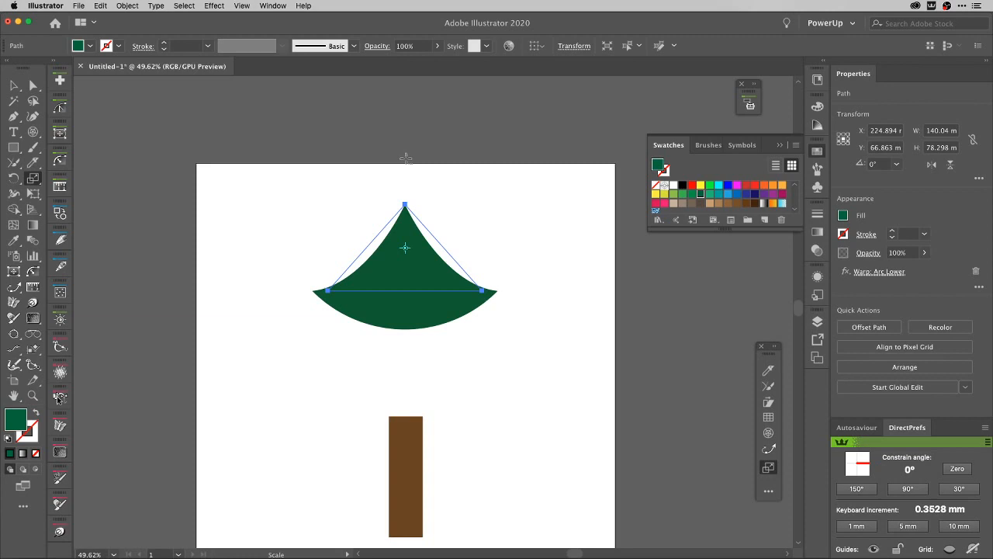
{"action": "left_click", "coordinate": [405, 157], "text": "alt"}
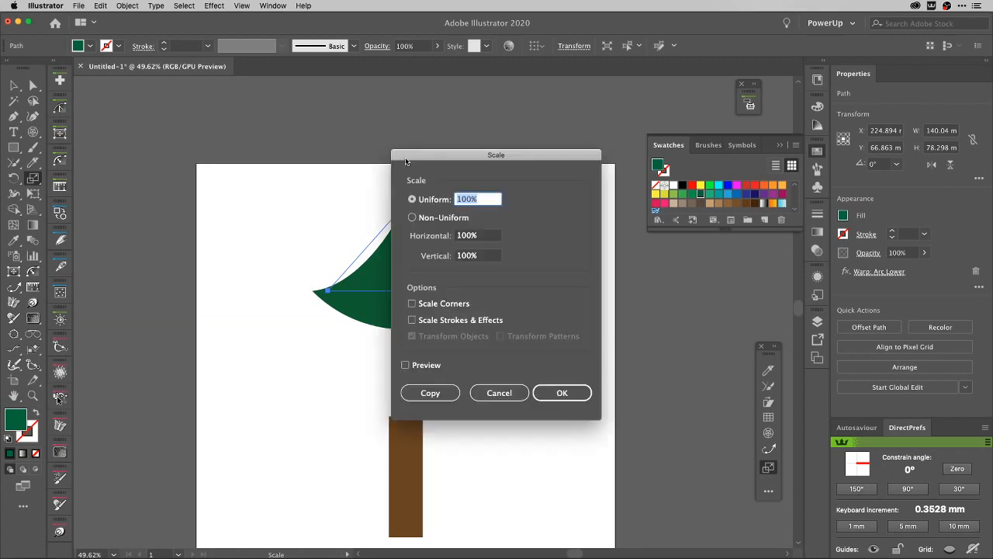
{"action": "left_click_drag", "start_coordinate": [425, 157], "coordinate": [518, 149]}
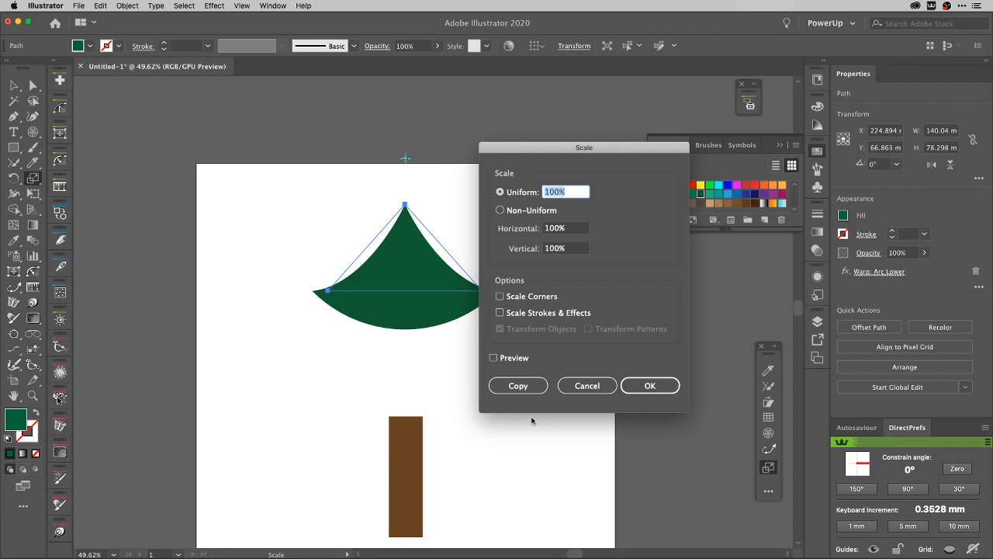
{"action": "left_click", "coordinate": [516, 359]}
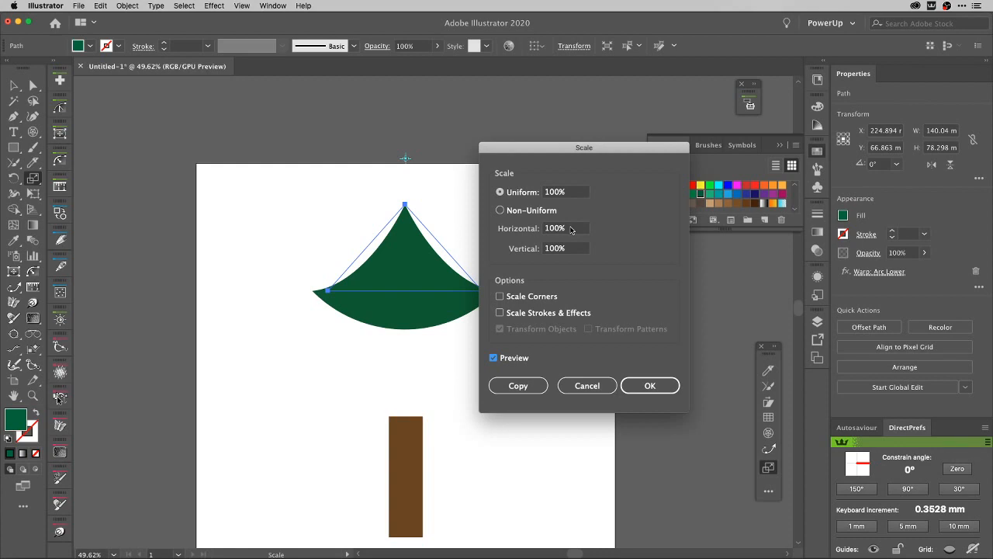
{"action": "scroll", "coordinate": [571, 228], "scroll_direction": "up", "scroll_amount": 8}
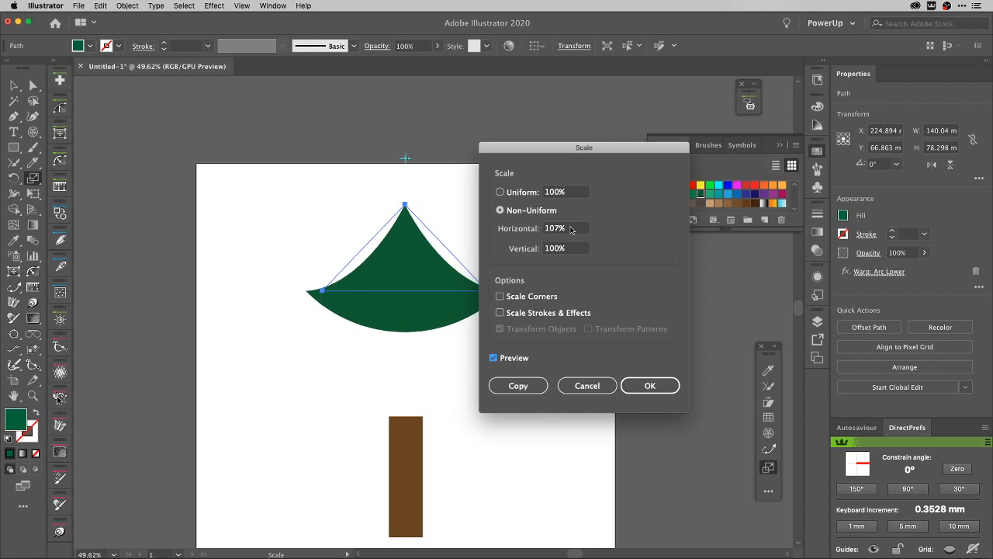
{"action": "scroll", "coordinate": [572, 230], "scroll_direction": "up", "scroll_amount": 9}
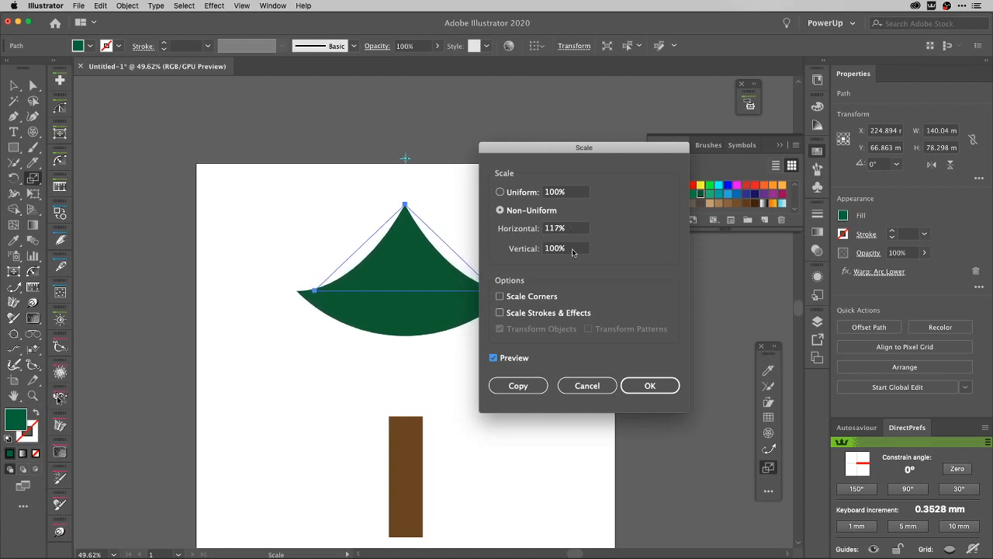
{"action": "scroll", "coordinate": [572, 249], "scroll_direction": "down", "scroll_amount": 6}
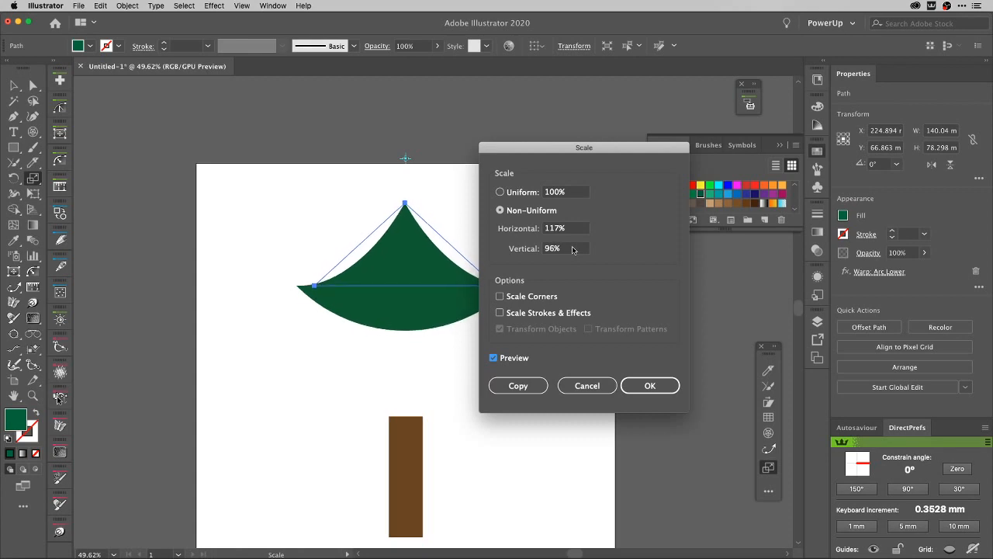
{"action": "scroll", "coordinate": [573, 250], "scroll_direction": "up", "scroll_amount": 3}
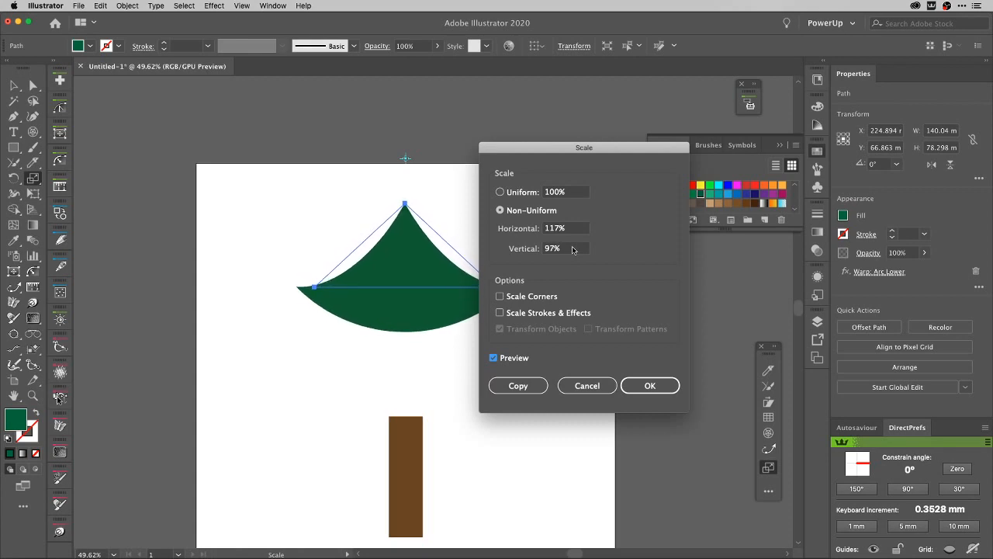
{"action": "scroll", "coordinate": [573, 249], "scroll_direction": "down", "scroll_amount": 1}
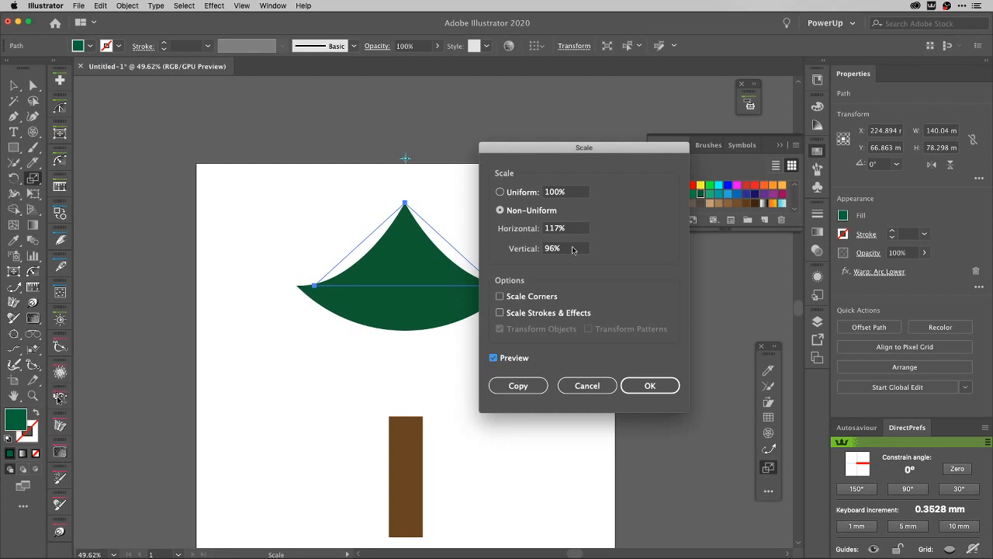
{"action": "key", "text": "shift+Tab"}
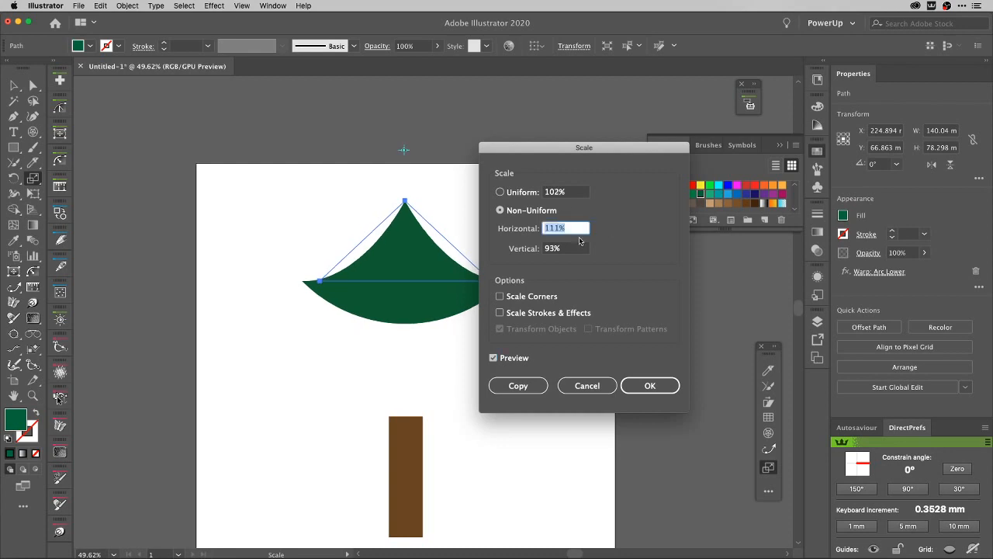
{"action": "left_click", "coordinate": [533, 385]}
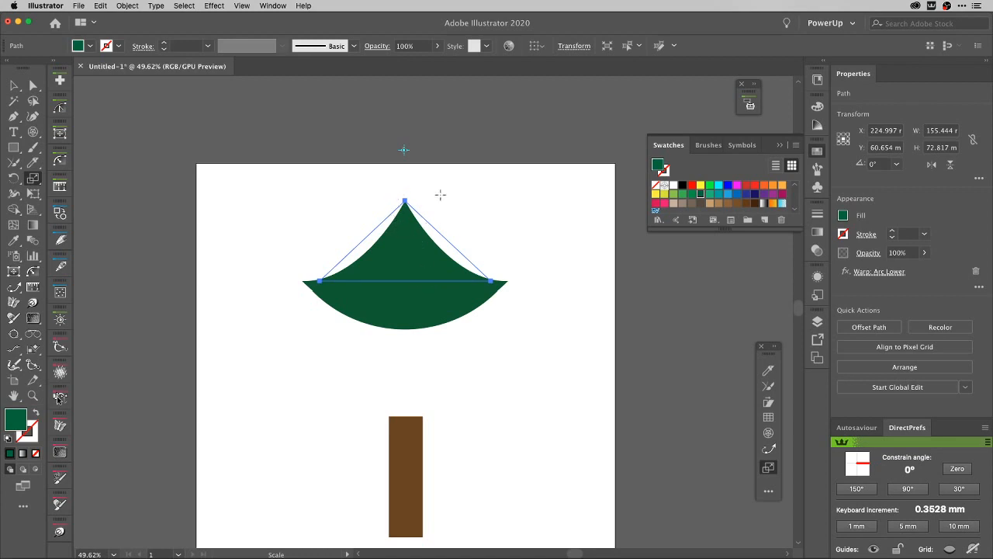
Step: Position the scaled copy and a duplicate of it below the original as the tree's middle and bottom tiers, overlapping the trunk
{"action": "key", "text": "v"}
{"action": "left_click_drag", "start_coordinate": [422, 240], "coordinate": [427, 363]}
{"action": "key", "text": "alt"}
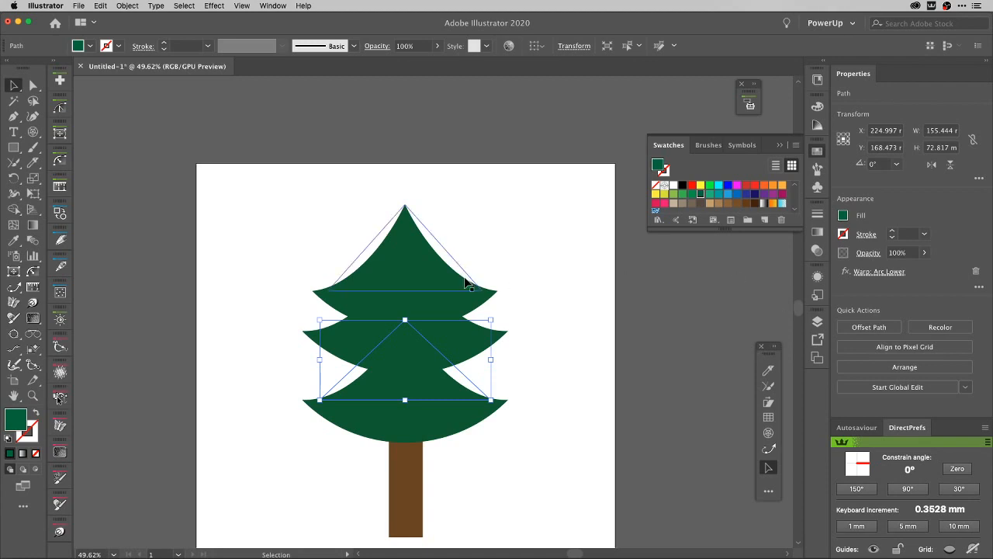
Step: Scale the bottom tier non-uniformly to 125% horizontally and 93% vertically
{"action": "key", "text": "s"}
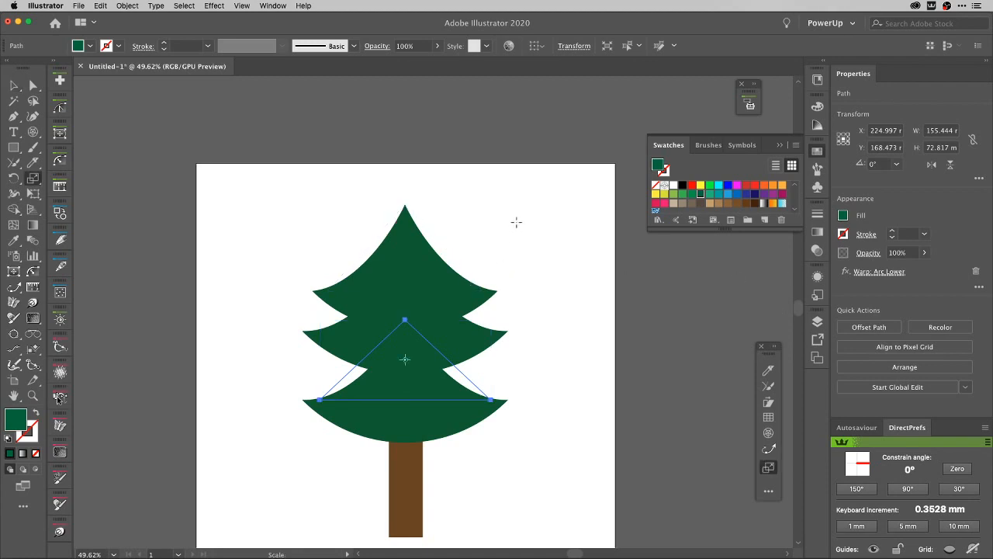
{"action": "key", "text": "Return"}
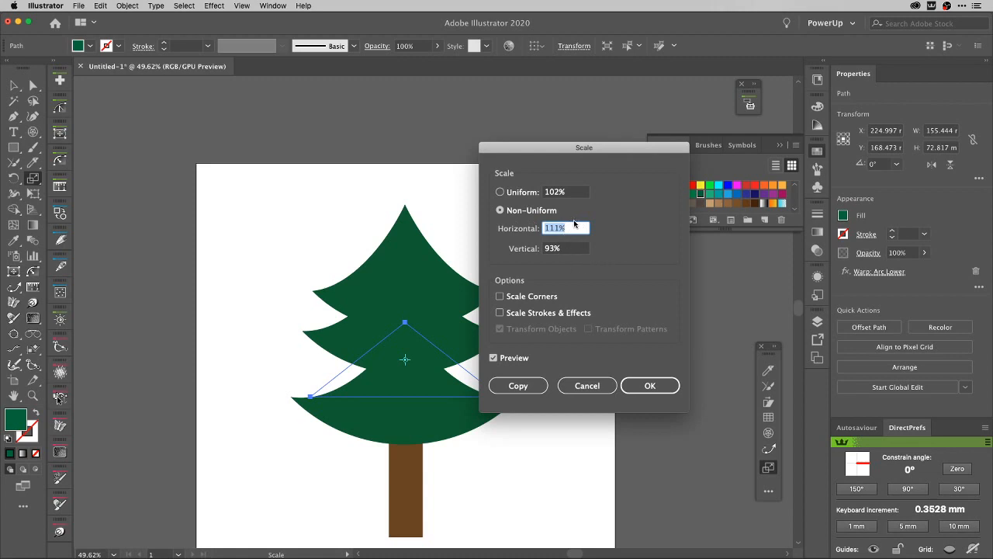
{"action": "scroll", "coordinate": [571, 229], "scroll_direction": "up", "scroll_amount": 11}
{"action": "scroll", "coordinate": [570, 228], "scroll_direction": "up", "scroll_amount": 3}
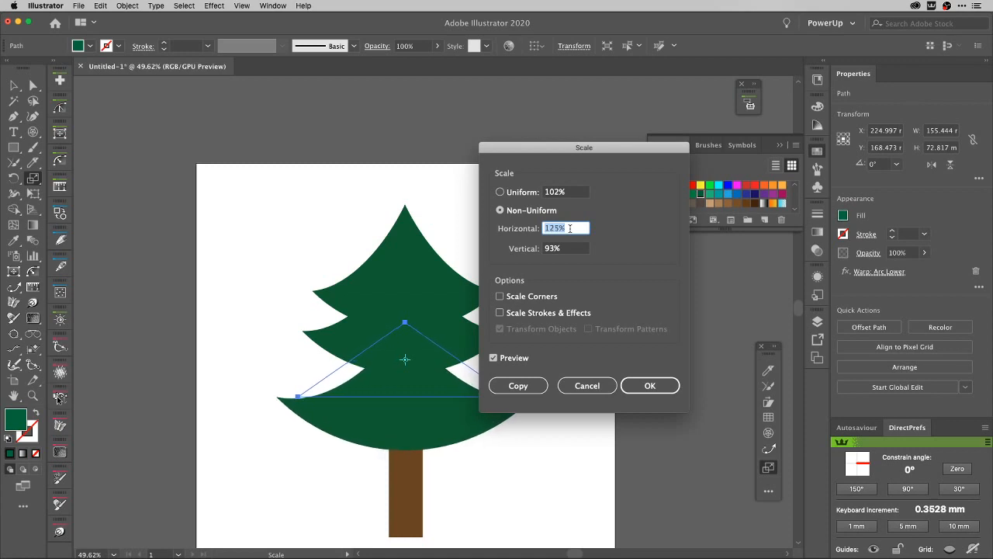
{"action": "left_click", "coordinate": [648, 384]}
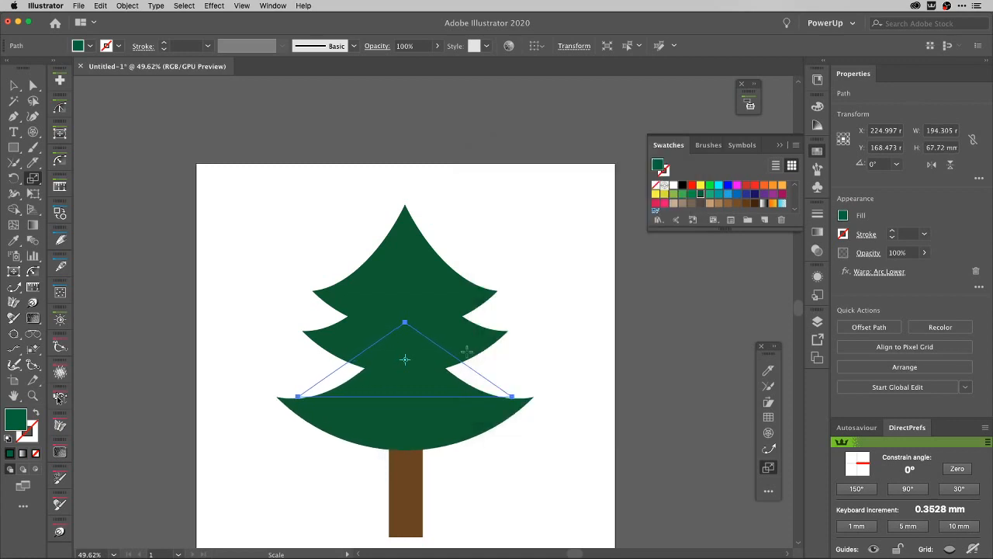
Step: Lower the middle tier slightly to even the spacing, and nudge all three green tiers down a little together
{"action": "key", "text": "v"}
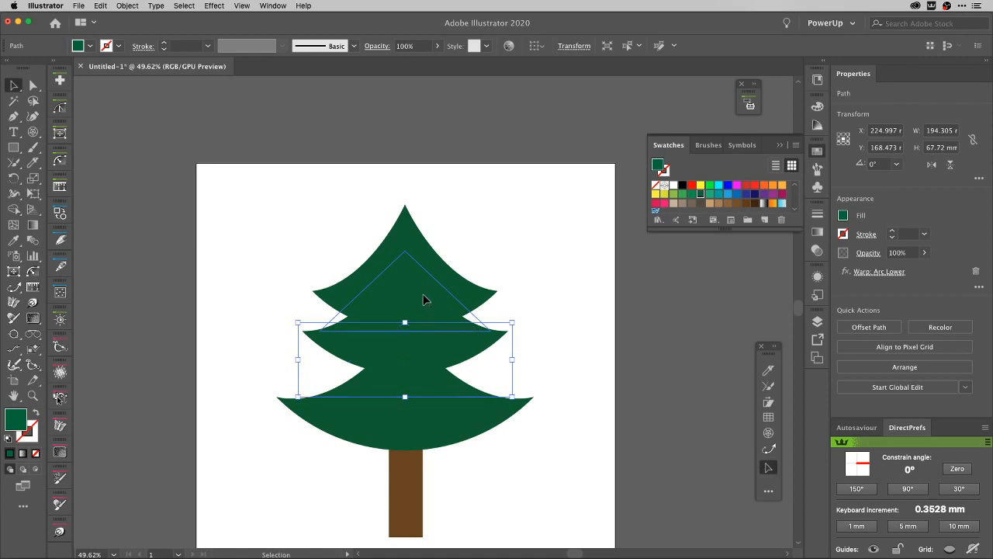
{"action": "left_click_drag", "start_coordinate": [422, 300], "coordinate": [424, 311]}
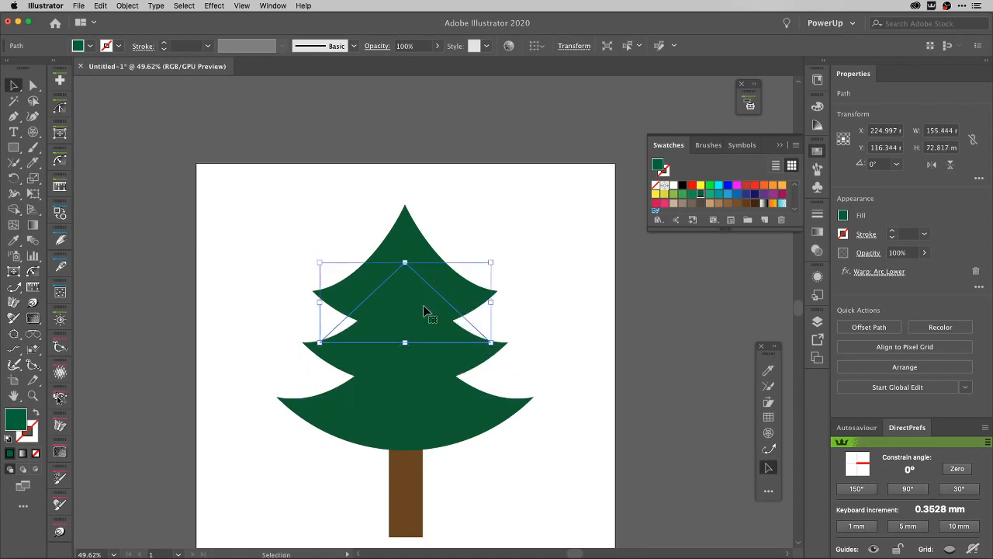
{"action": "left_click_drag", "start_coordinate": [318, 231], "coordinate": [363, 494]}
{"action": "key", "text": "shift+Down"}
{"action": "key", "text": "shift+Down"}
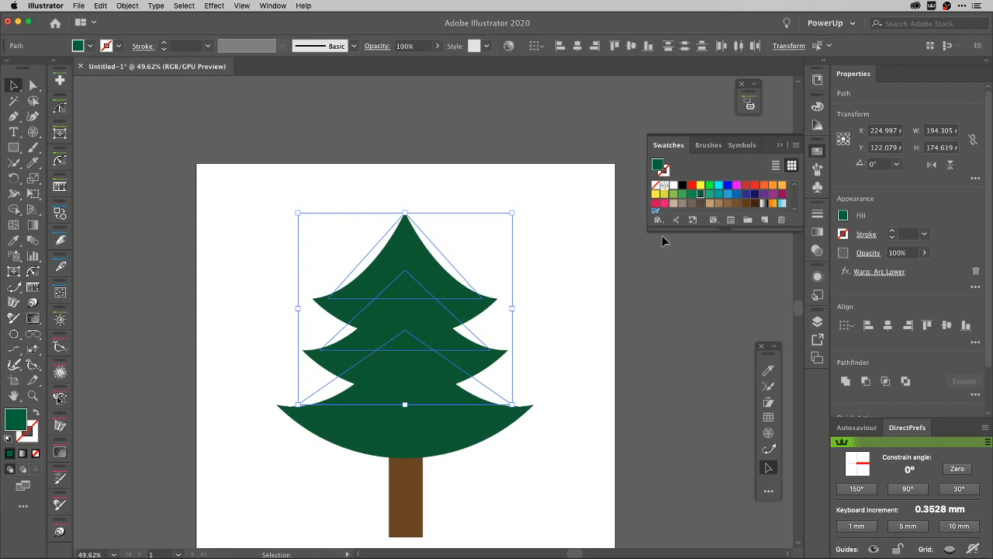
Step: Increase the vertical distortion of the Arc Lower warp on the three green tiers to 27%, keeping the bend at 50%
{"action": "left_click", "coordinate": [817, 276]}
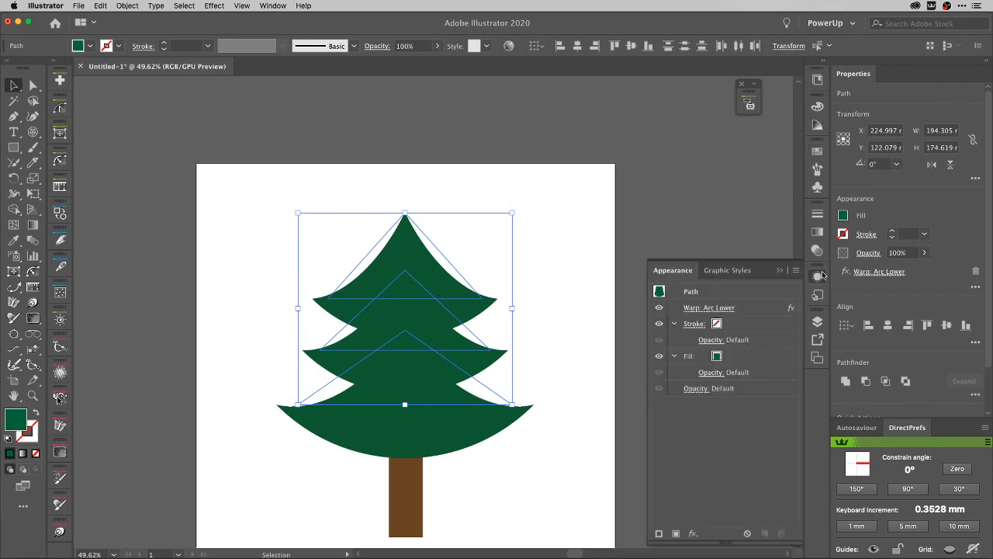
{"action": "left_click", "coordinate": [721, 311]}
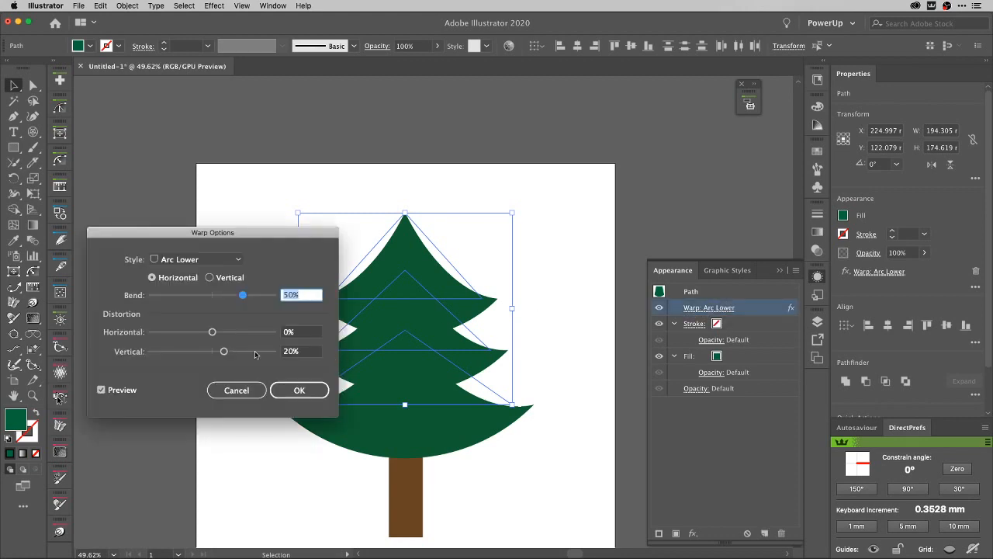
{"action": "left_click_drag", "start_coordinate": [224, 351], "coordinate": [230, 353]}
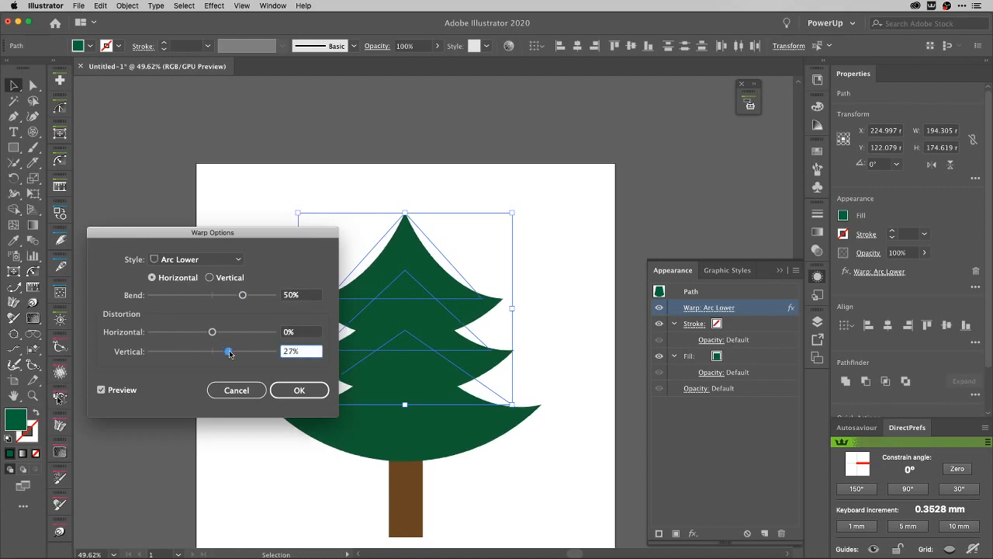
{"action": "left_click", "coordinate": [284, 389]}
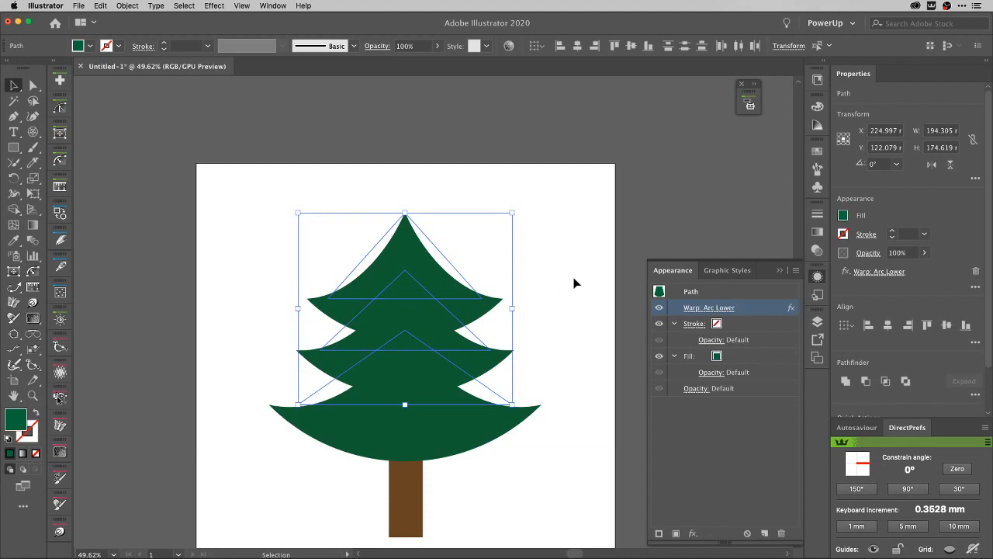
{"action": "scroll", "coordinate": [574, 284], "scroll_direction": "down", "scroll_amount": 4}
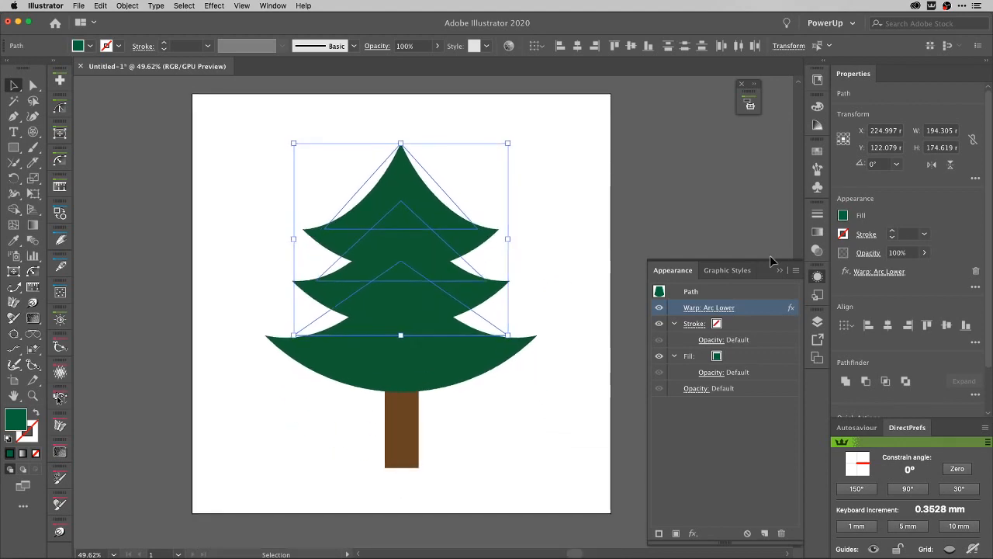
{"action": "left_click", "coordinate": [817, 276]}
{"action": "left_click", "coordinate": [570, 242]}
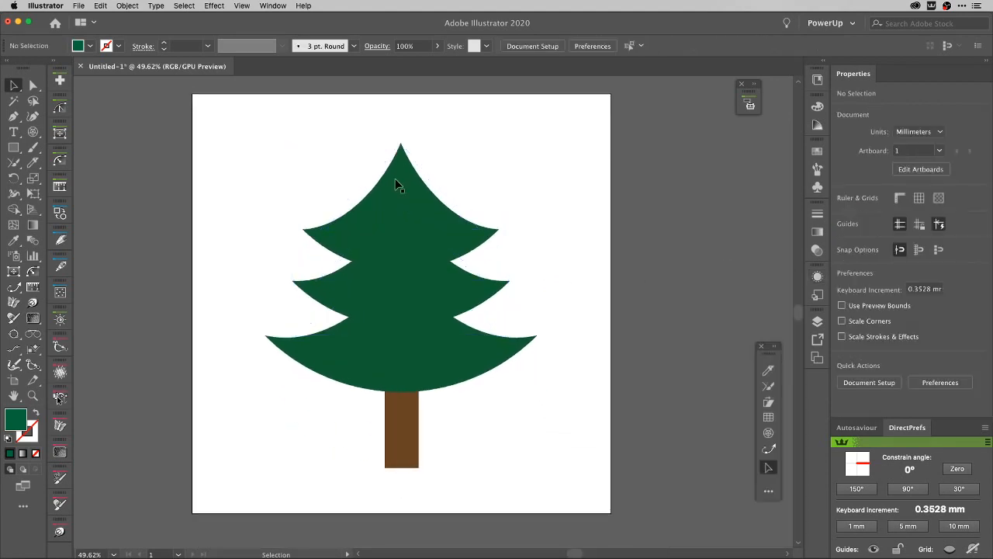
Step: Move the brown trunk up slightly so that less of it shows below the bottom tier
{"action": "left_click_drag", "start_coordinate": [296, 154], "coordinate": [461, 419]}
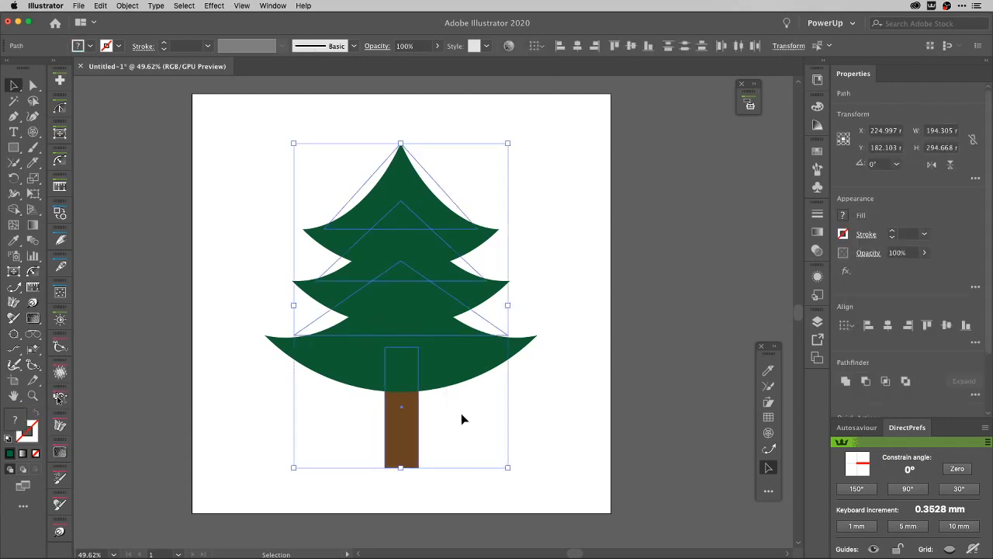
{"action": "left_click", "coordinate": [525, 424]}
{"action": "left_click", "coordinate": [401, 439]}
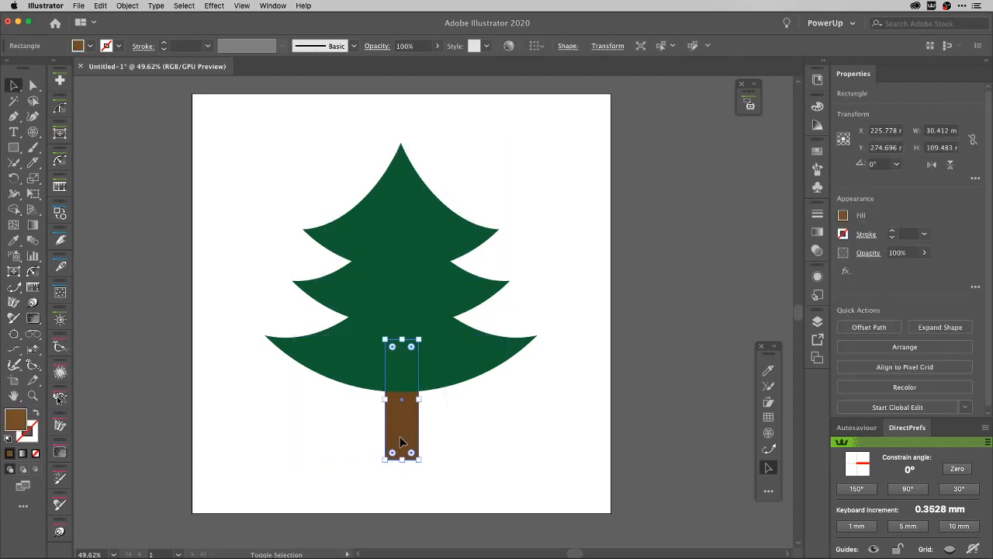
{"action": "left_click_drag", "start_coordinate": [401, 441], "coordinate": [401, 434]}
{"action": "left_click", "coordinate": [445, 426]}
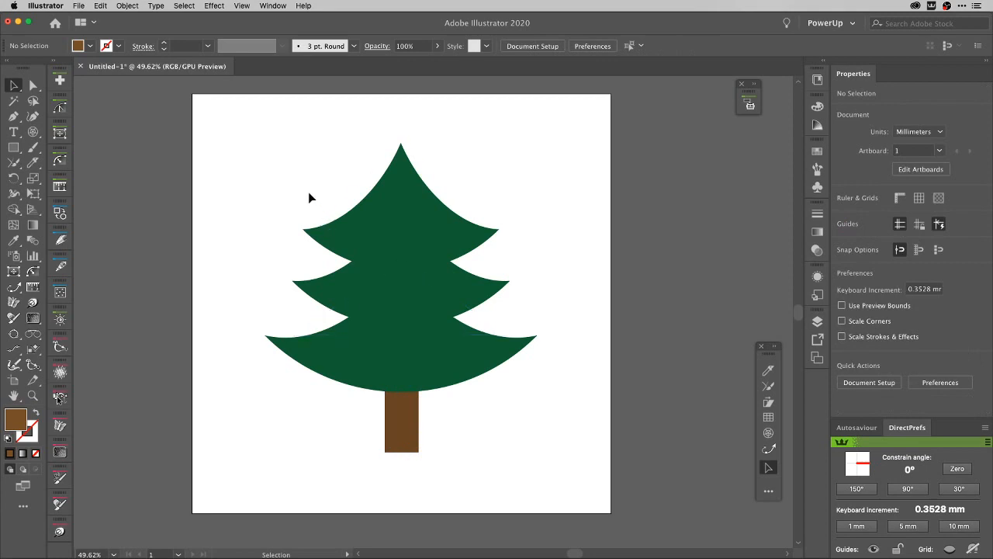
Step: Copy the whole tree into the blank Photoshop document as a Smart Object, scaled down slightly around its centre to leave a margin
{"action": "left_click_drag", "start_coordinate": [309, 196], "coordinate": [438, 420]}
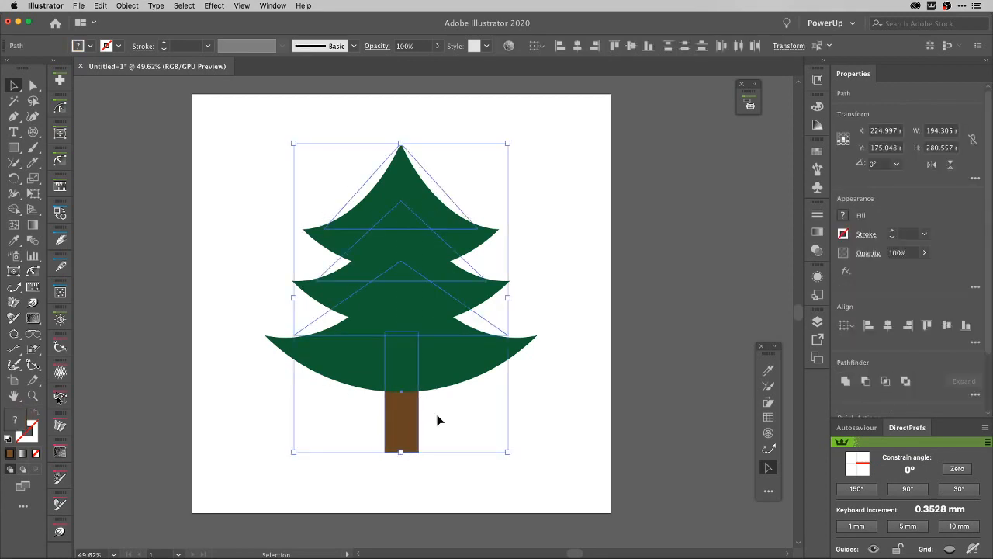
{"action": "key", "text": "super+Tab"}
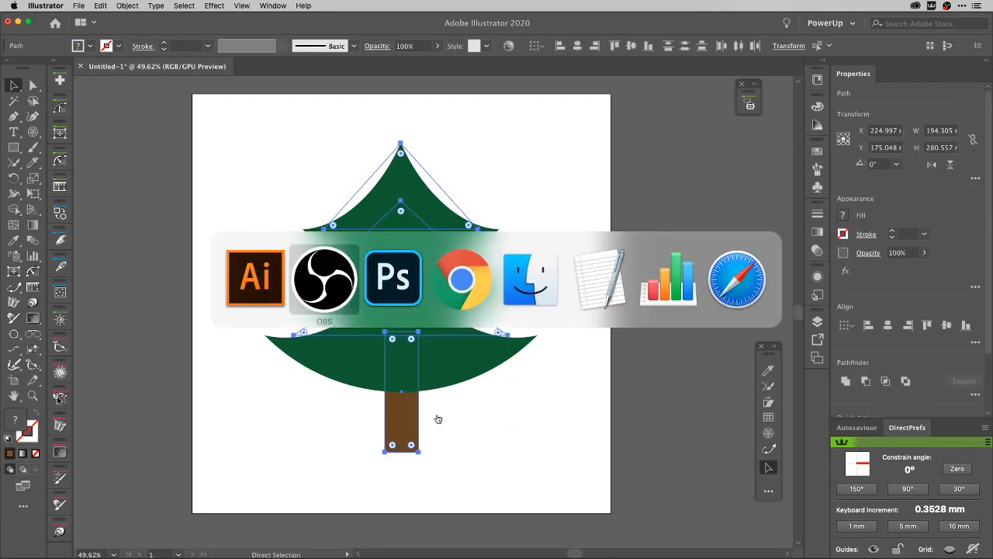
{"action": "key", "text": "super+Tab"}
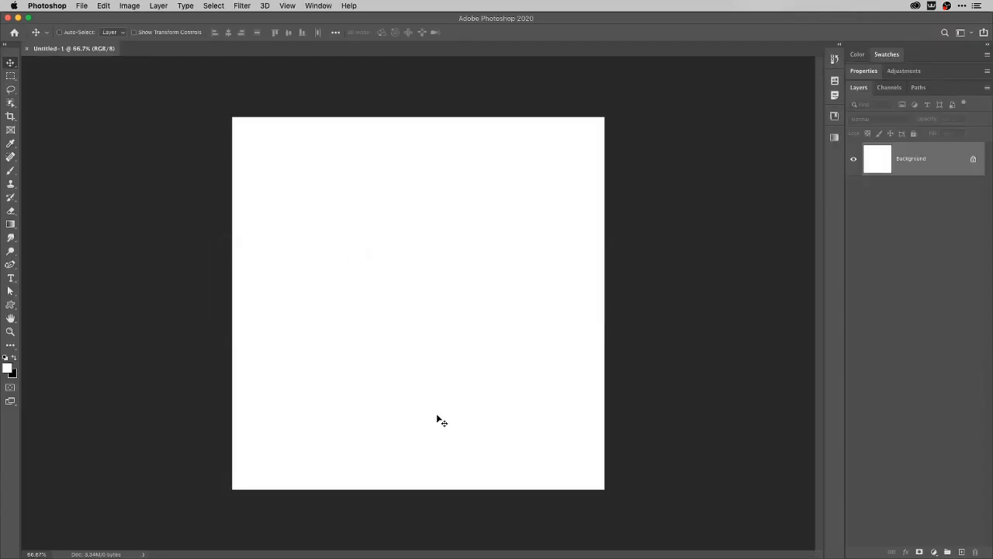
{"action": "key", "text": "super+v"}
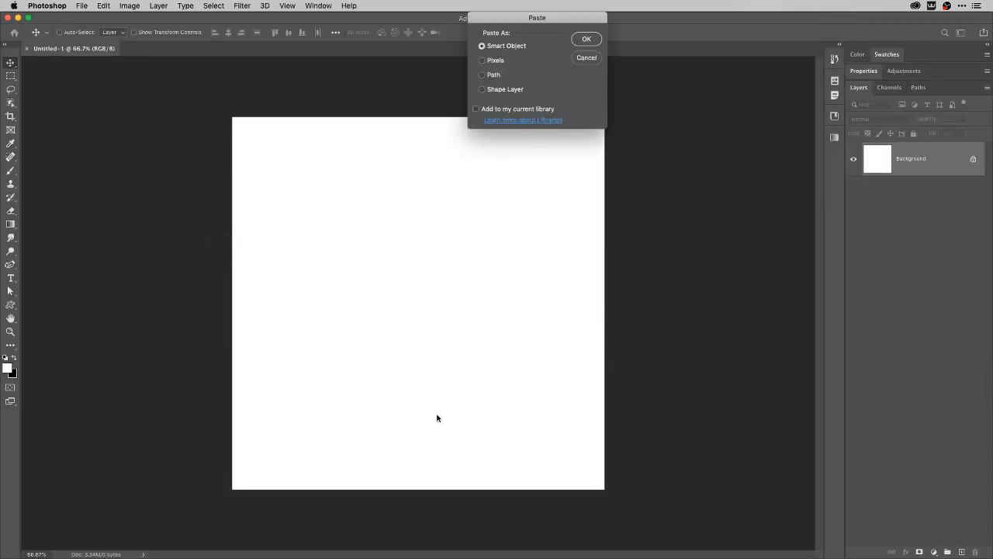
{"action": "key", "text": "Return"}
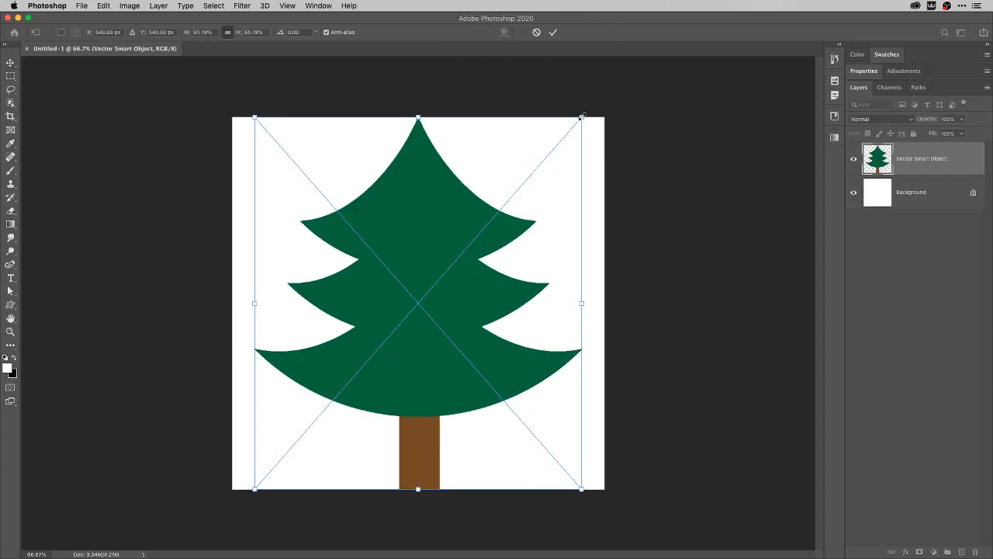
{"action": "left_click_drag", "start_coordinate": [582, 116], "coordinate": [568, 134]}
{"action": "key", "text": "Return"}
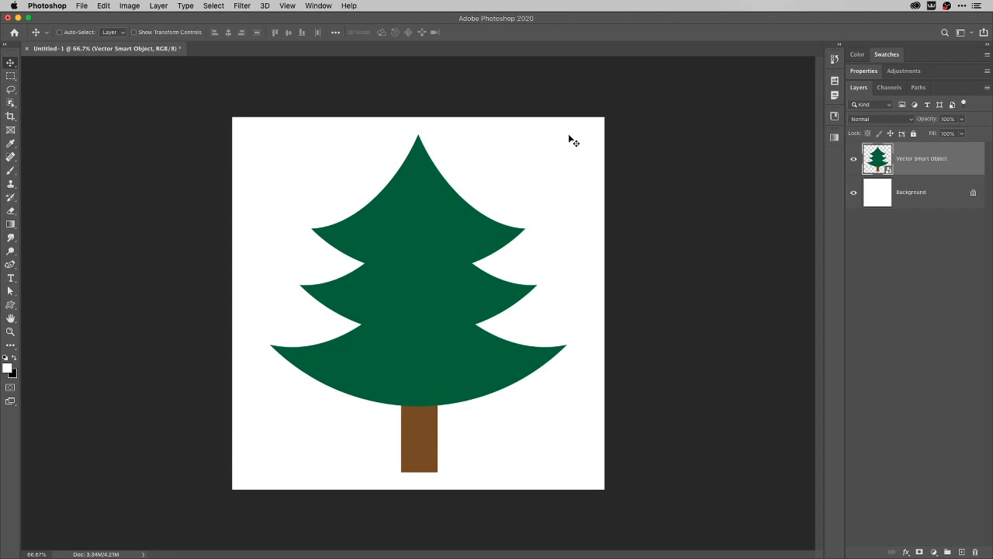
Step: Switch back to Illustrator, lock Layer 1 containing the tree, and add a new layer above it
{"action": "key", "text": "super+Tab"}
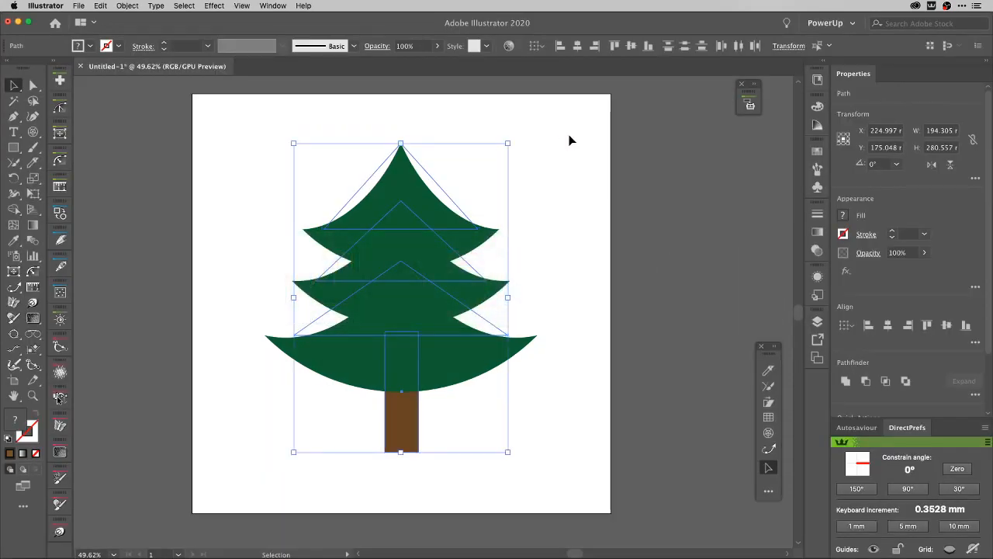
{"action": "left_click", "coordinate": [548, 137]}
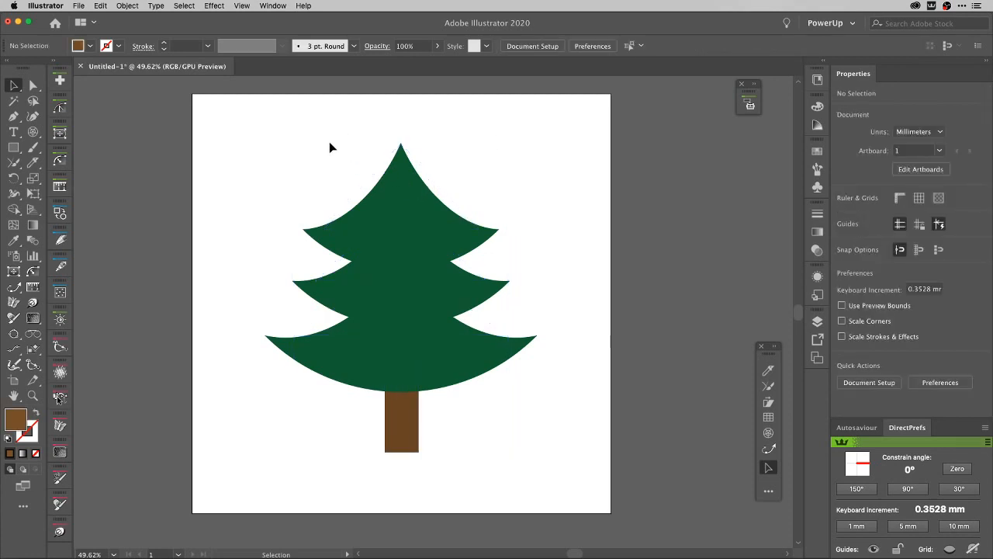
{"action": "key", "text": "p"}
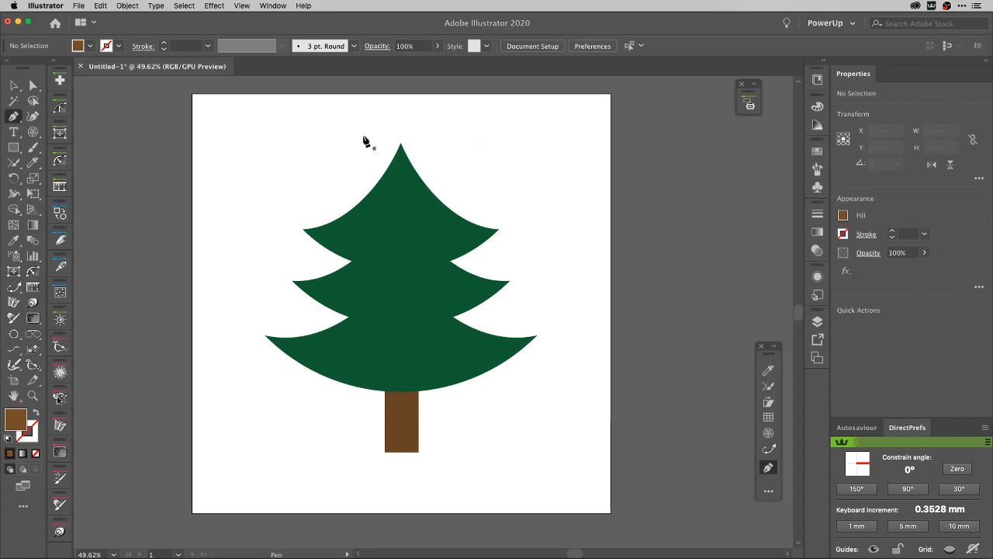
{"action": "left_click", "coordinate": [818, 321]}
{"action": "left_click", "coordinate": [672, 334]}
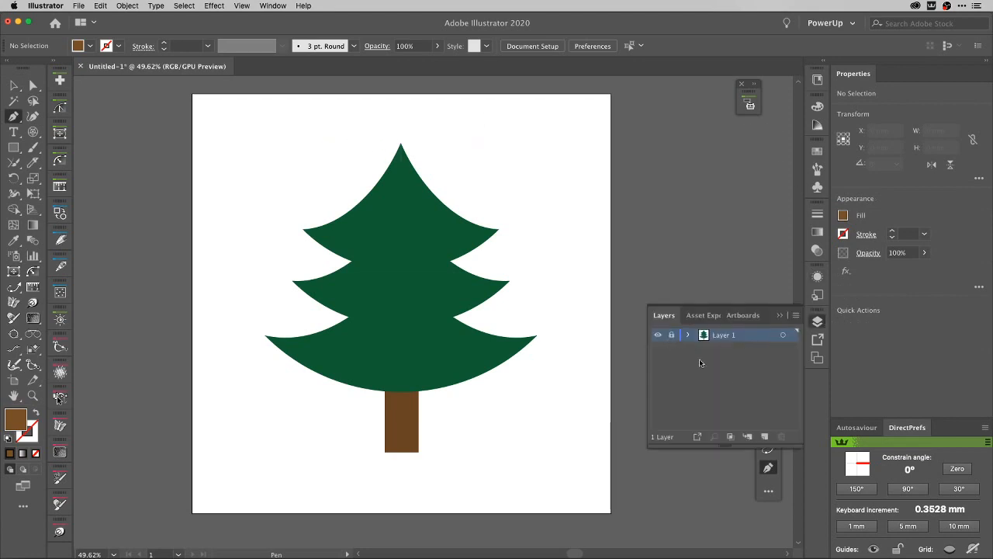
{"action": "left_click", "coordinate": [765, 437]}
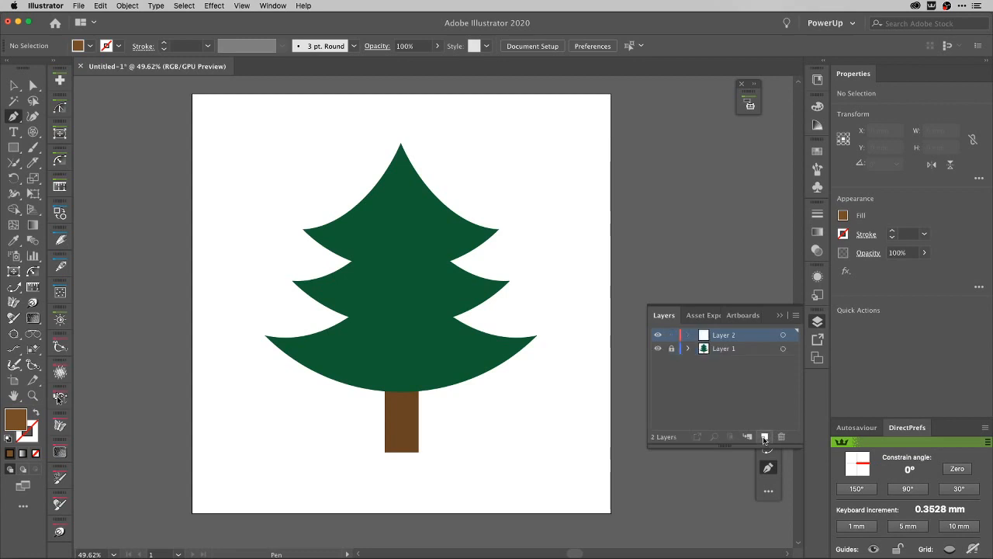
{"action": "left_click", "coordinate": [818, 321]}
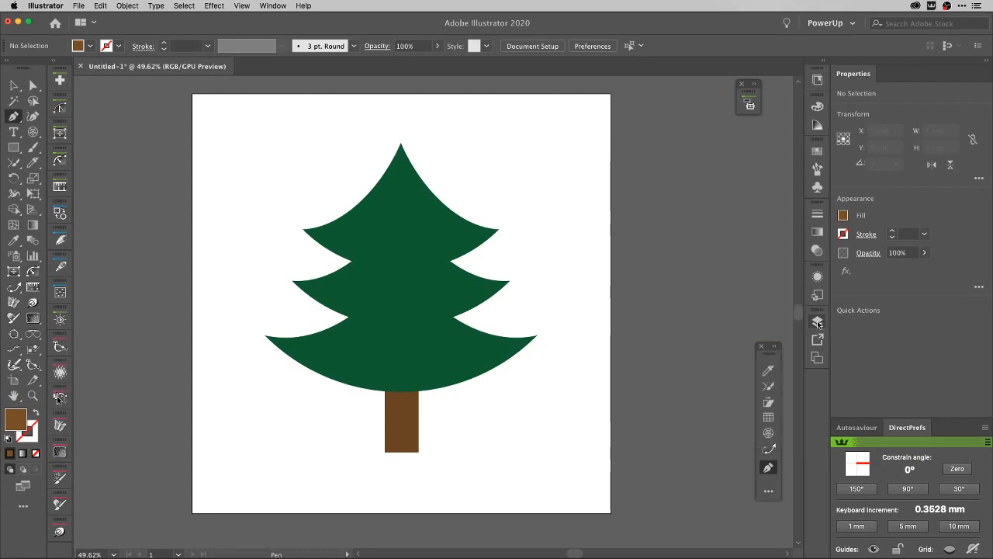
Step: With the Pen tool, trace the tree's right side in straight segments from above the tip through each tier point and notch to the trunk's centre
{"action": "left_click", "coordinate": [398, 137]}
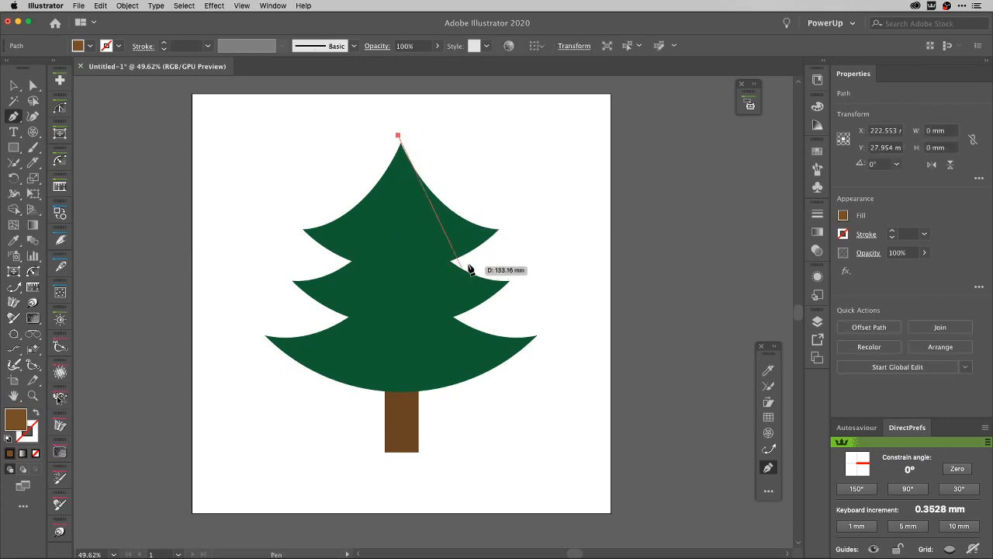
{"action": "left_click", "coordinate": [485, 231]}
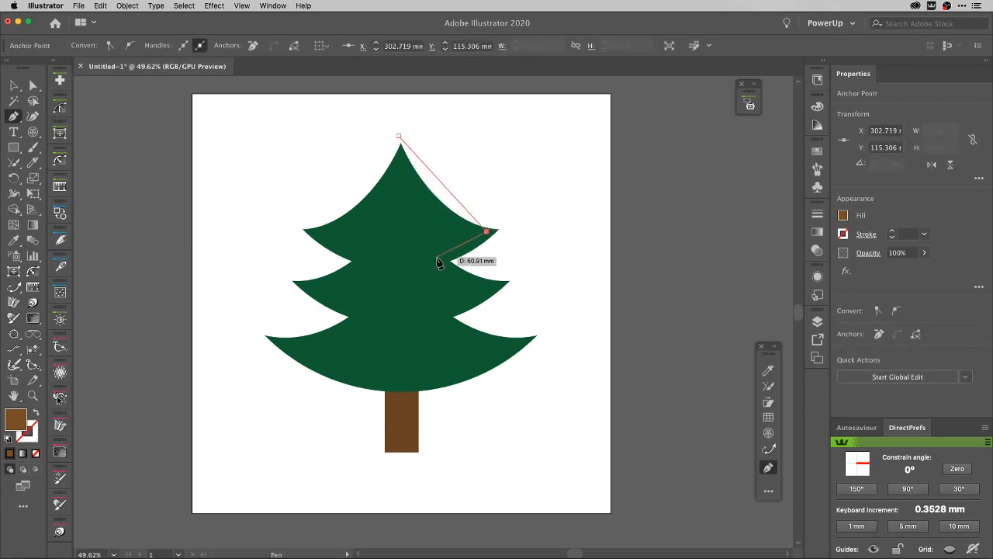
{"action": "left_click", "coordinate": [443, 261]}
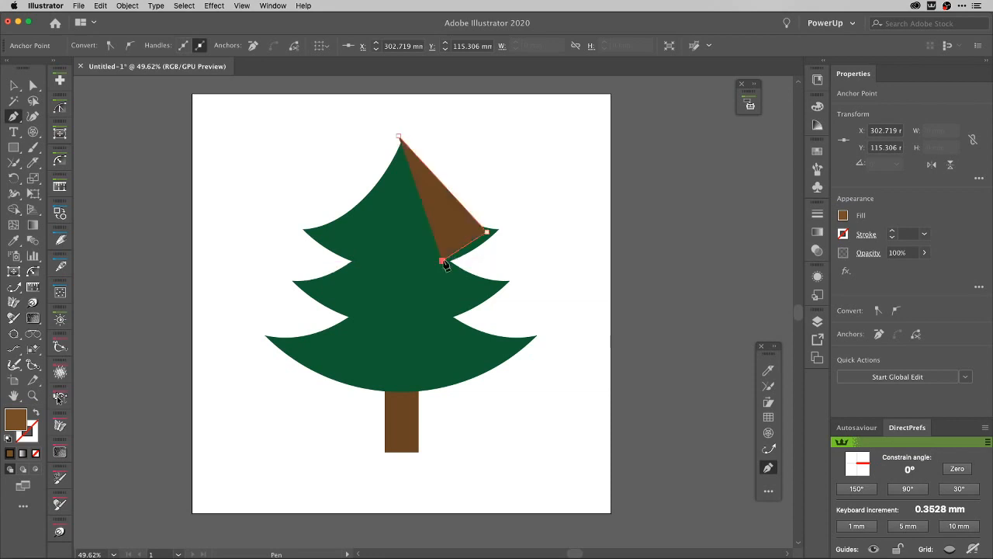
{"action": "left_click", "coordinate": [497, 286]}
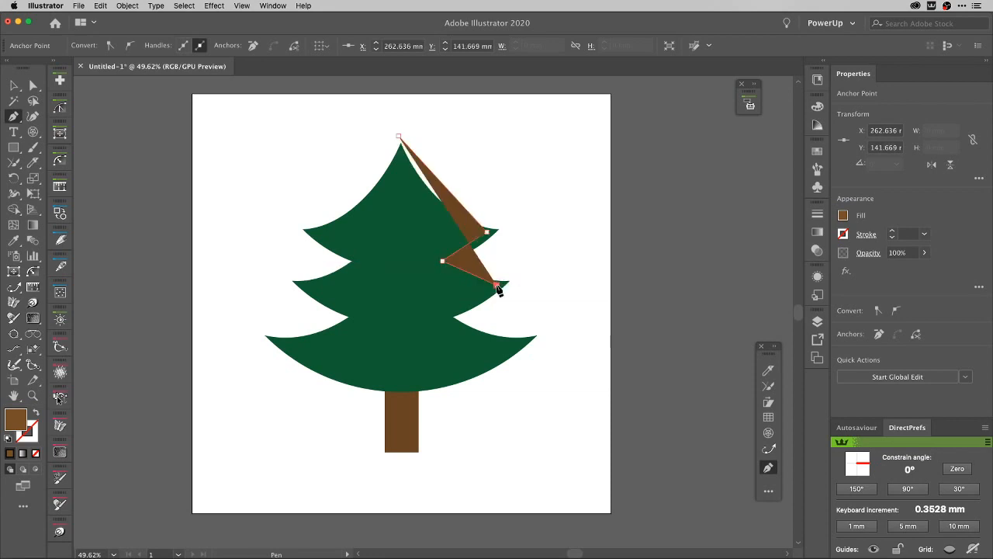
{"action": "left_click", "coordinate": [445, 318]}
{"action": "left_click", "coordinate": [518, 343]}
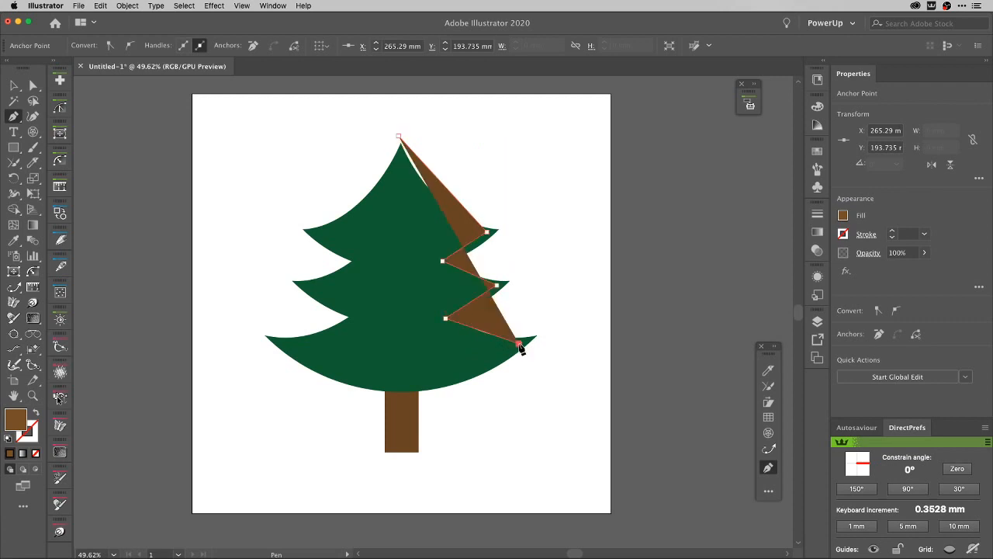
{"action": "left_click", "coordinate": [401, 407]}
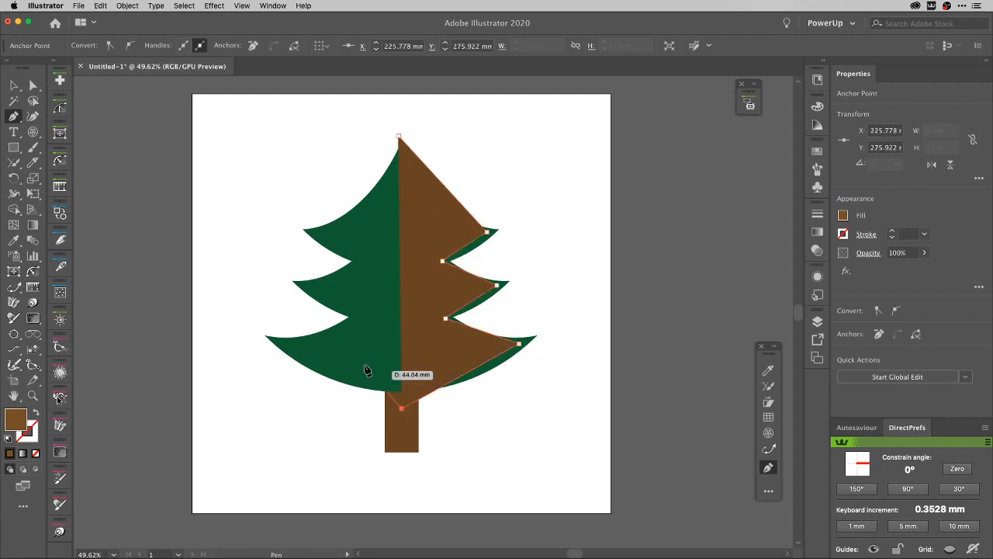
Step: Continue the straight-edged outline up the tree's left side through each tier point and notch, and close it at the tip
{"action": "left_click", "coordinate": [281, 344]}
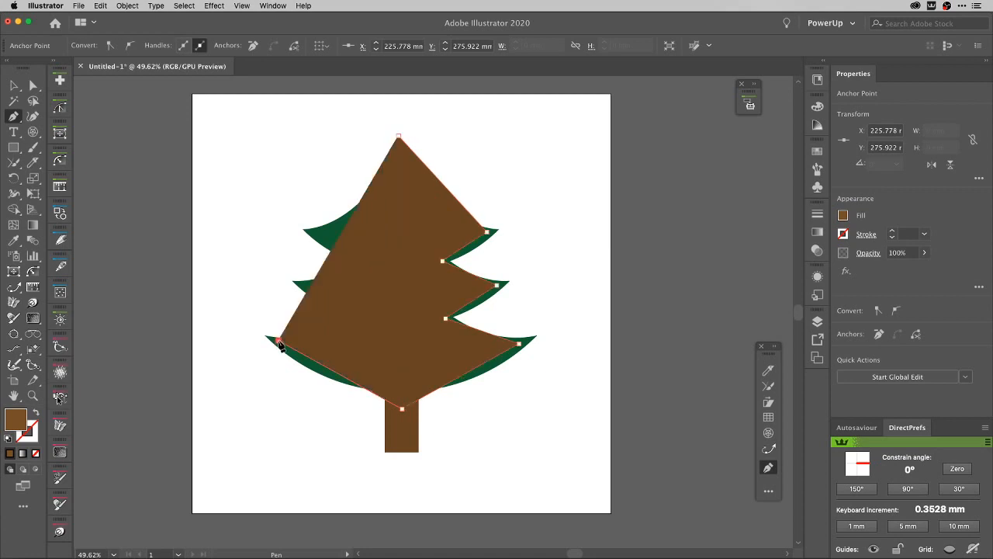
{"action": "key", "text": "Escape"}
{"action": "left_click", "coordinate": [364, 324]}
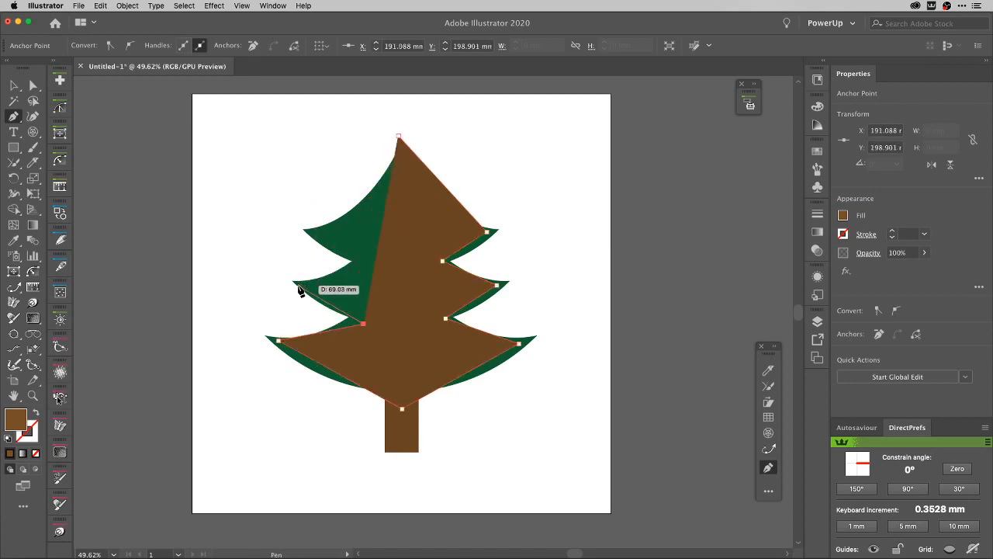
{"action": "left_click", "coordinate": [298, 285]}
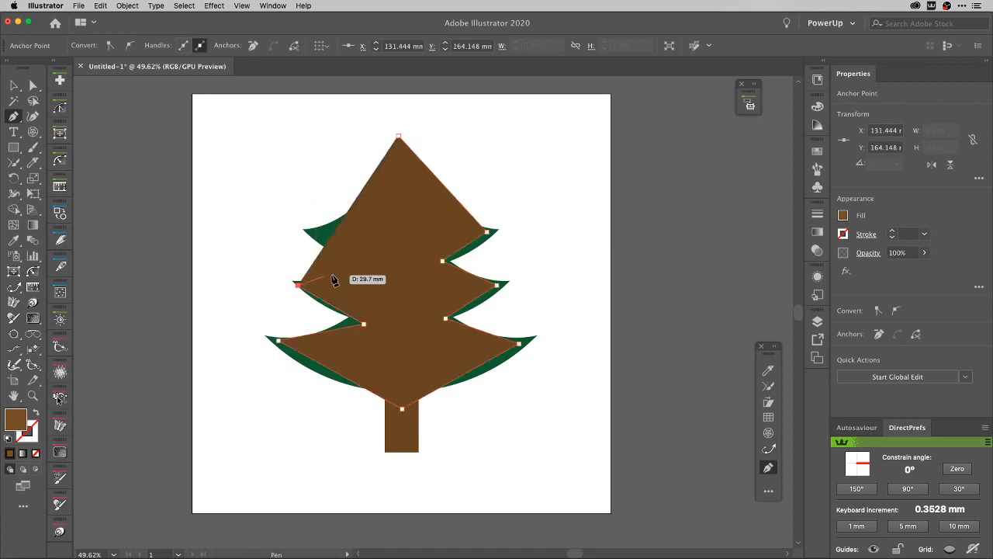
{"action": "left_click", "coordinate": [309, 229]}
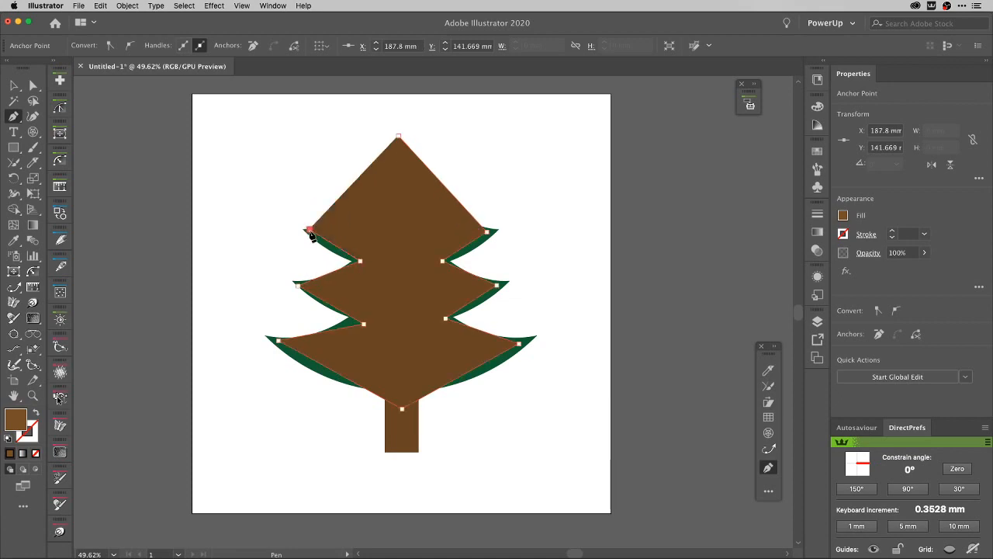
{"action": "left_click", "coordinate": [398, 137]}
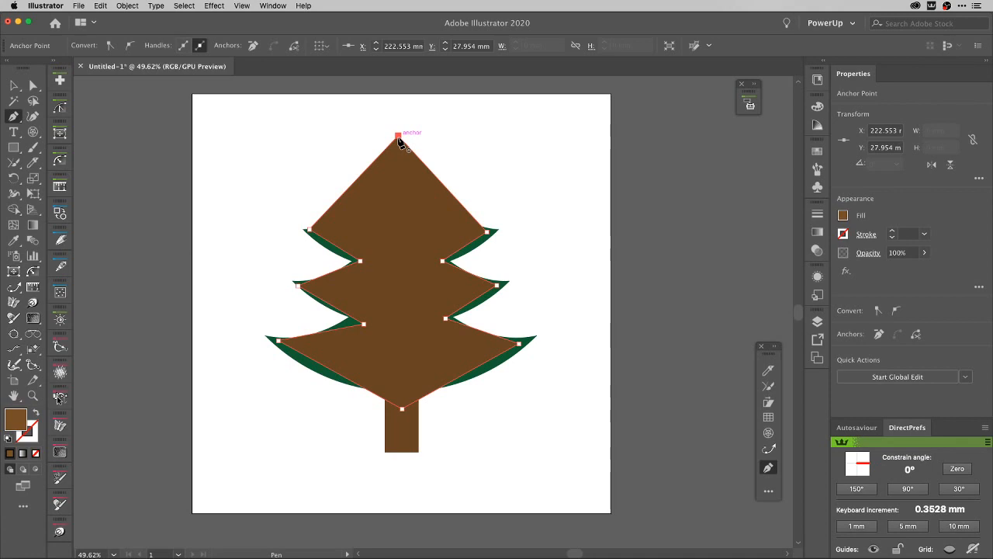
Step: Fill the traced tree outline with black
{"action": "key", "text": "v"}
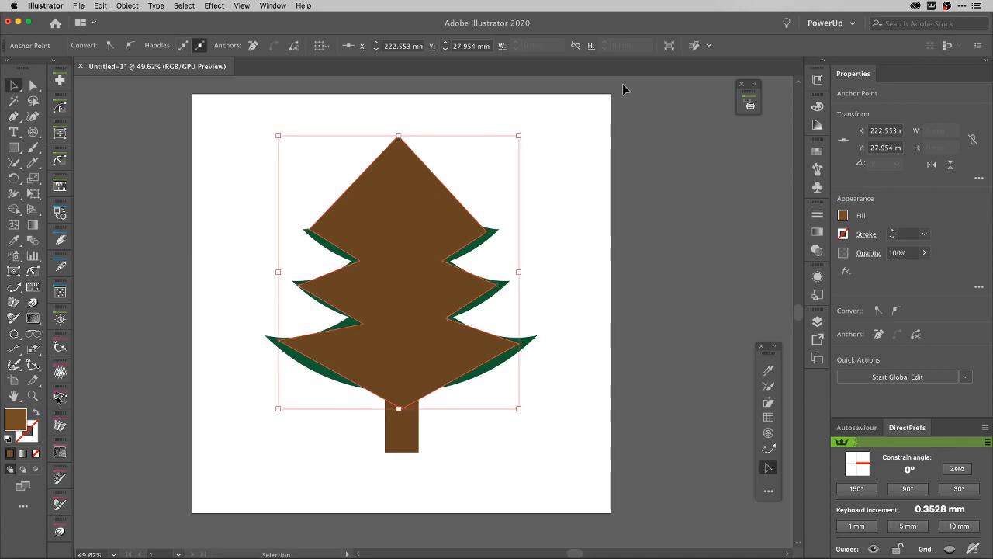
{"action": "left_click", "coordinate": [843, 214]}
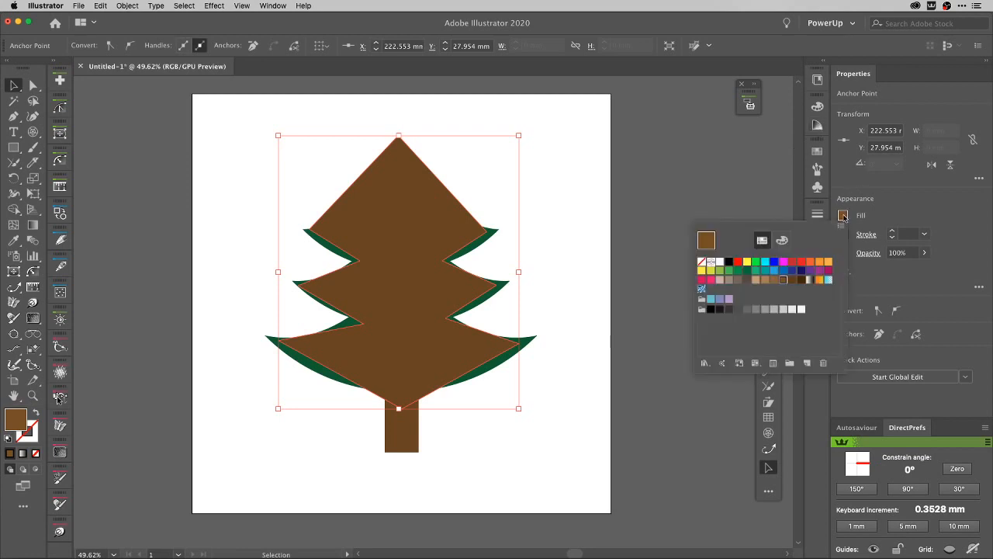
{"action": "left_click", "coordinate": [731, 264]}
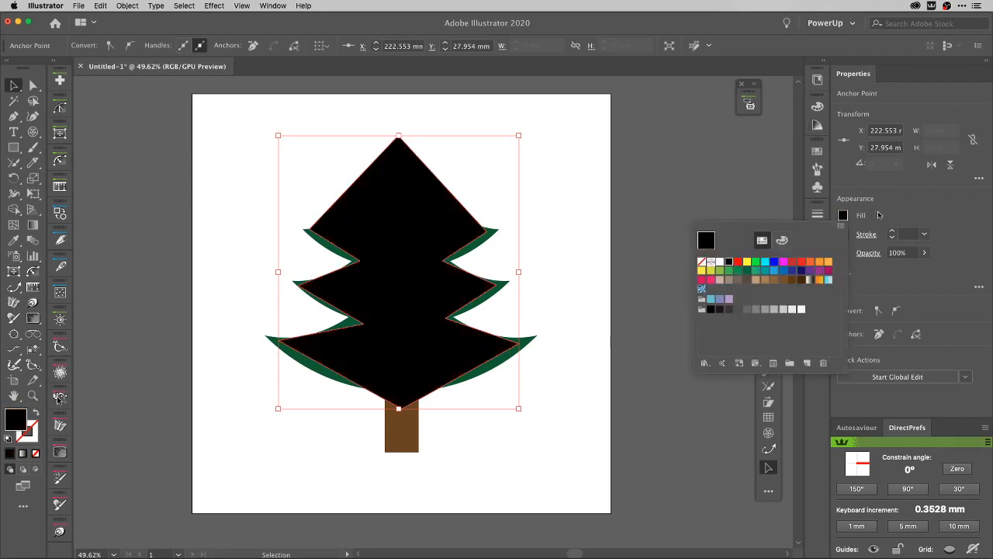
Step: Draw a circle about 7.5 mm across beside the tree's upper left tier point and place two evenly spaced copies below it
{"action": "scroll", "coordinate": [349, 229], "scroll_direction": "up", "scroll_amount": 5}
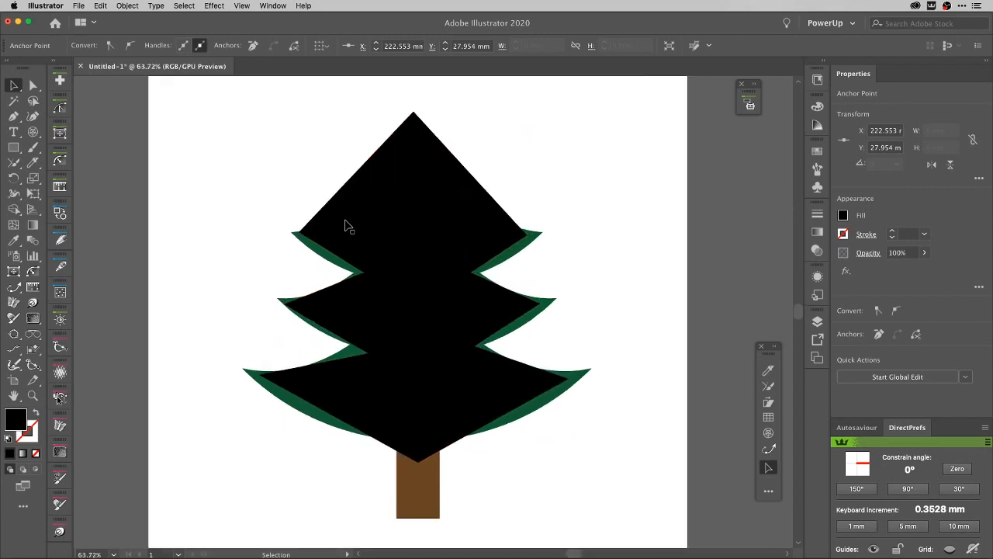
{"action": "scroll", "coordinate": [348, 226], "scroll_direction": "up", "scroll_amount": 4}
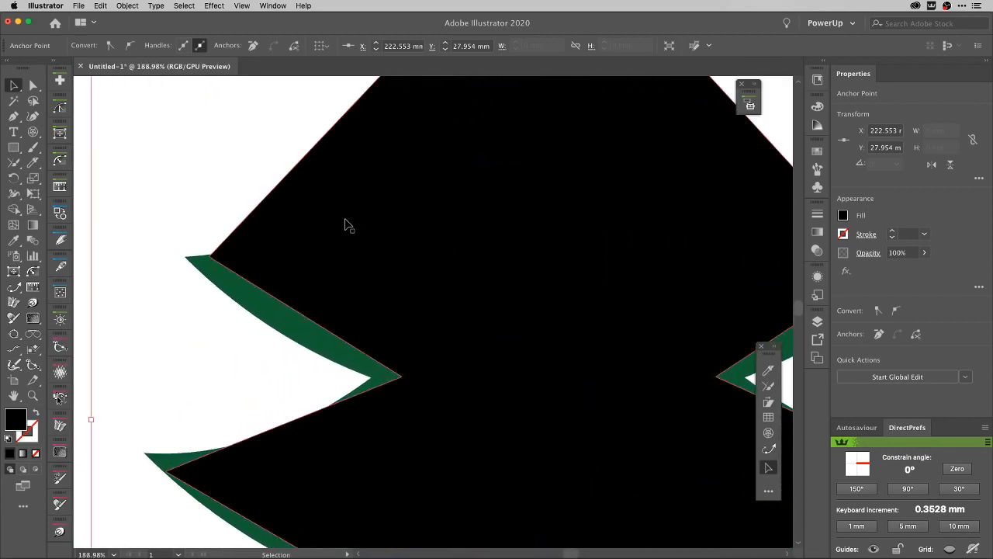
{"action": "left_click", "coordinate": [14, 147]}
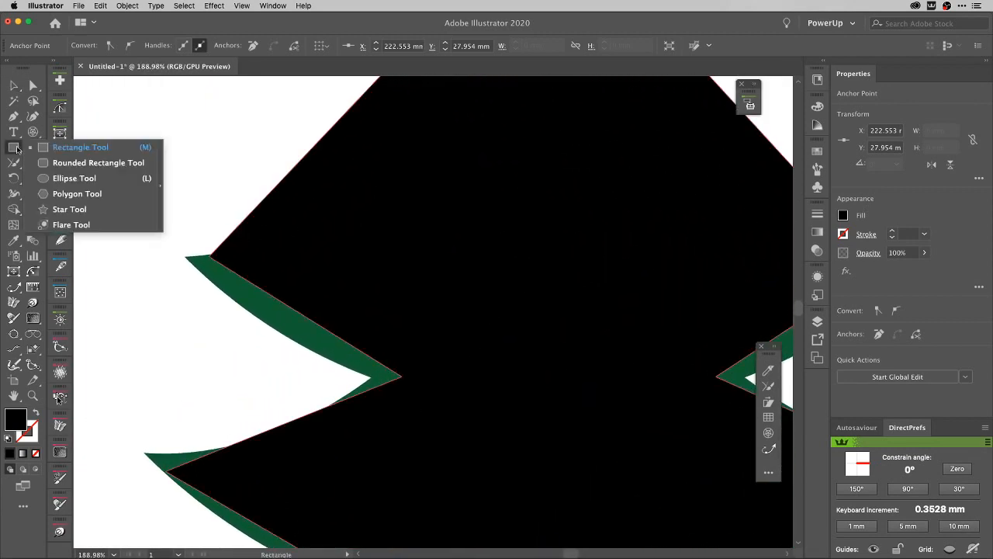
{"action": "left_click", "coordinate": [51, 179]}
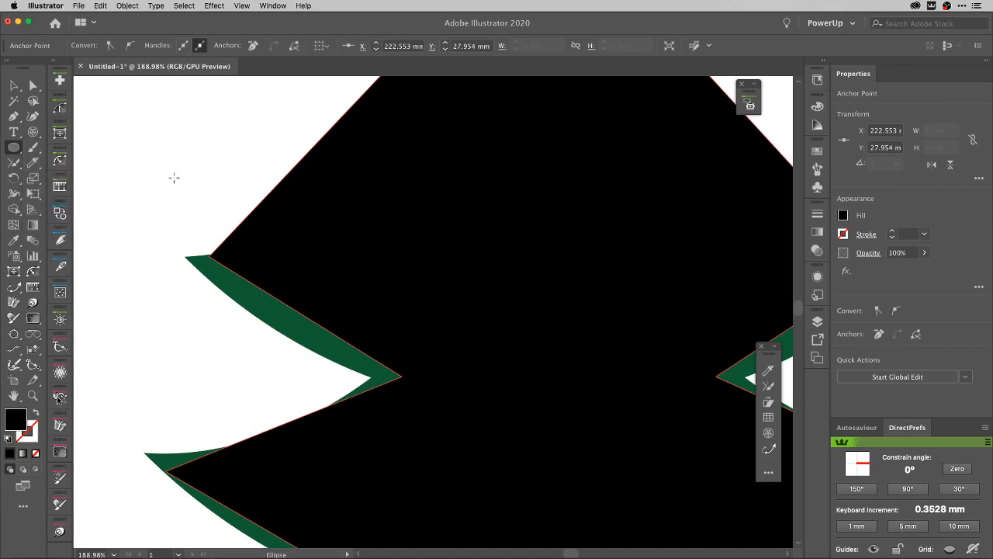
{"action": "left_click_drag", "start_coordinate": [143, 253], "coordinate": [176, 285]}
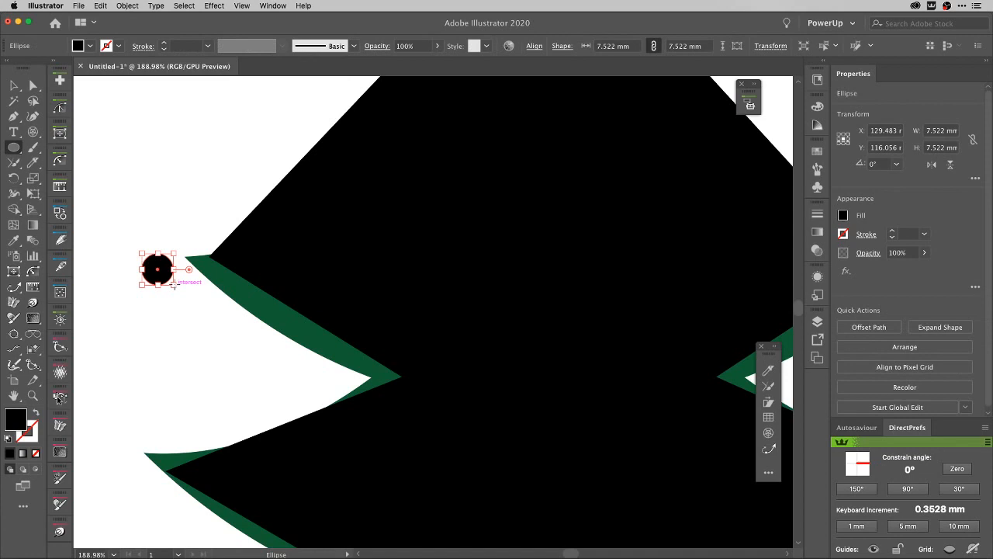
{"action": "key", "text": "v"}
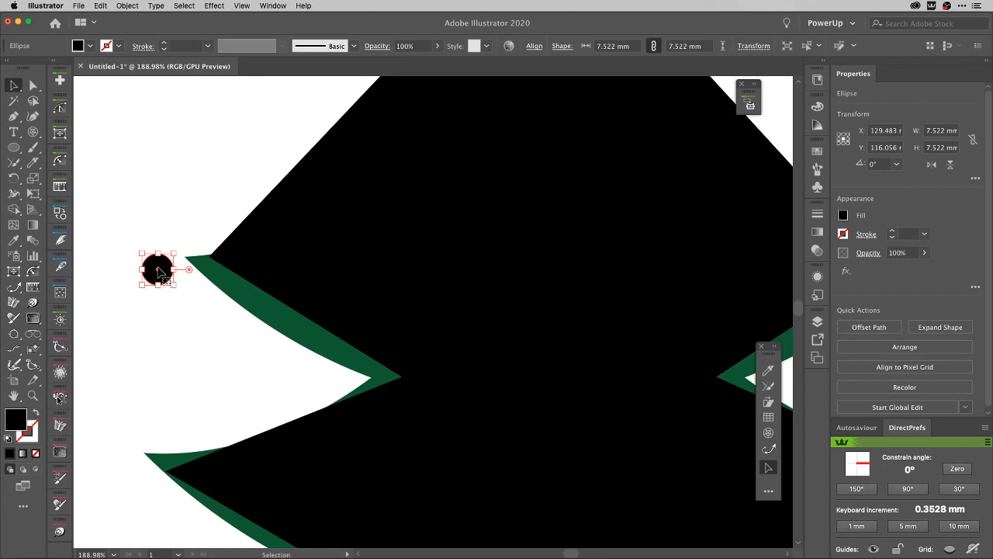
{"action": "left_click_drag", "start_coordinate": [157, 270], "coordinate": [161, 317]}
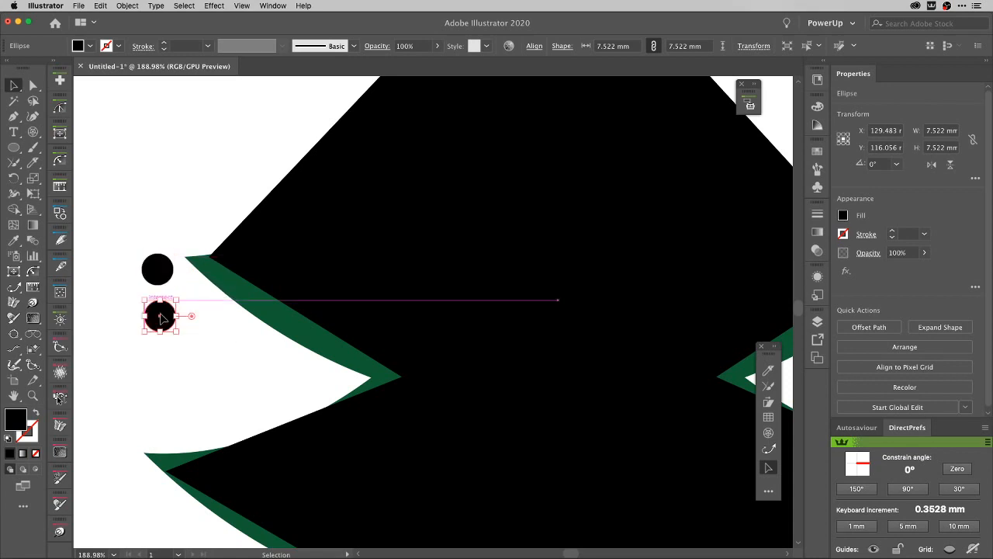
{"action": "key", "text": "super+d"}
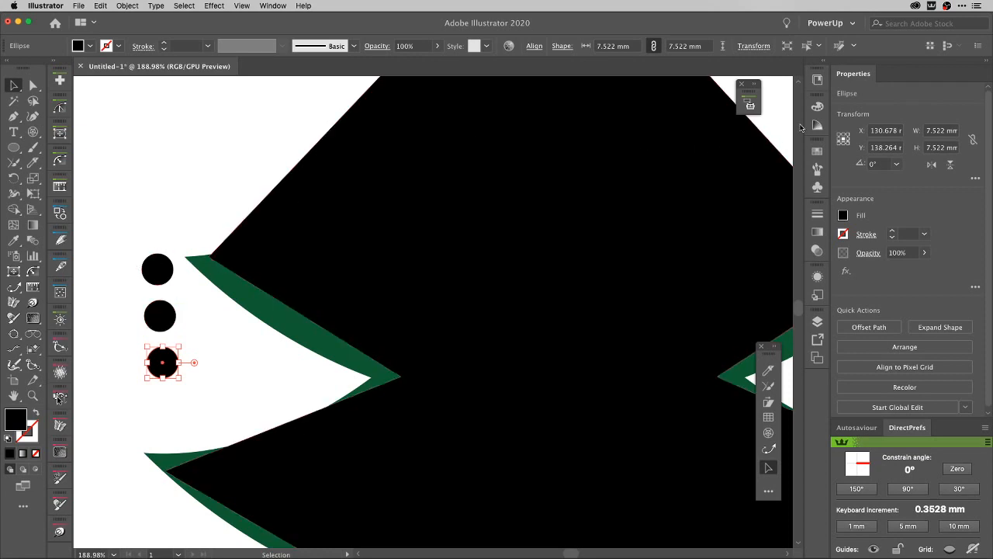
Step: Fill the upper circle with yellow, the middle one with cyan and the lower one with RGB Magenta
{"action": "right_click", "coordinate": [813, 152]}
{"action": "key", "text": "Escape"}
{"action": "left_click", "coordinate": [817, 151]}
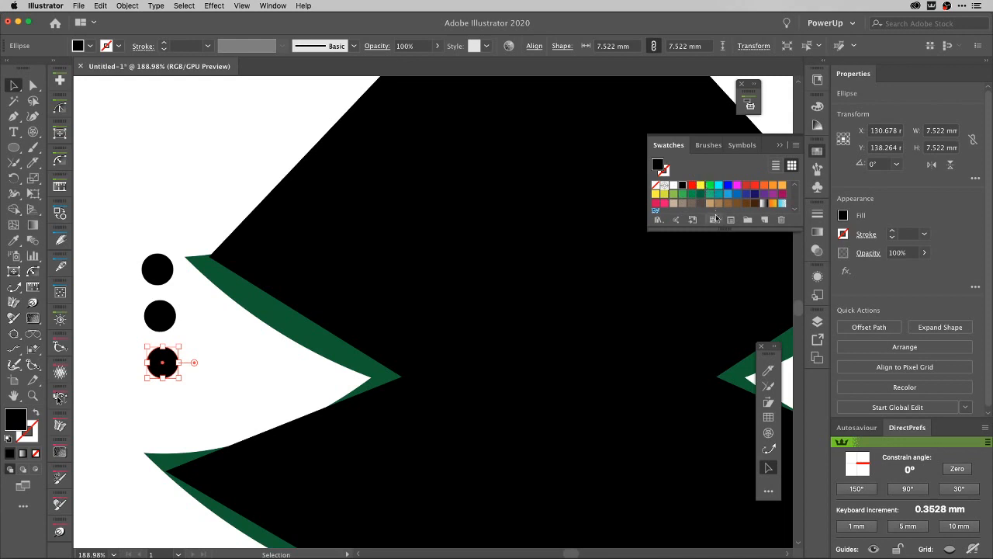
{"action": "left_click_drag", "start_coordinate": [727, 228], "coordinate": [727, 250]}
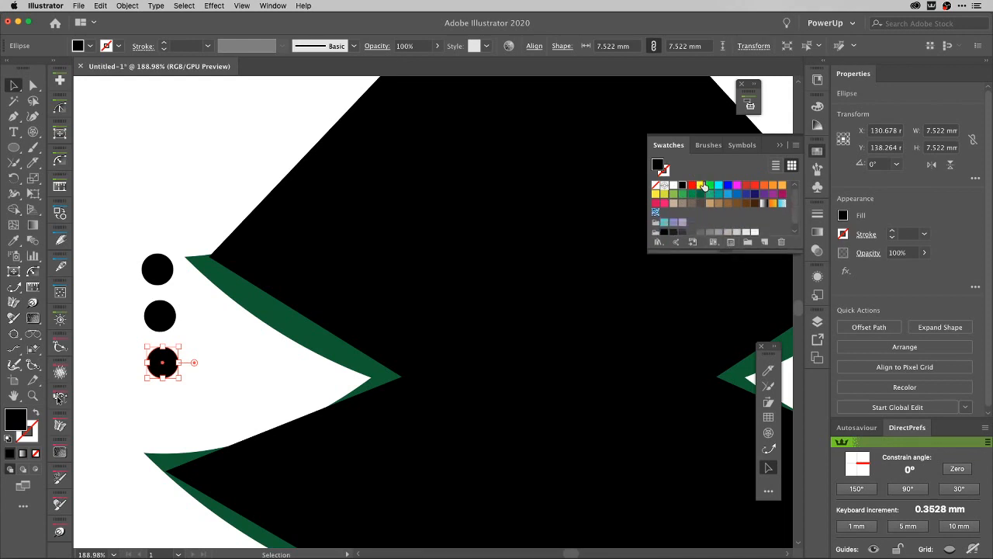
{"action": "left_click_drag", "start_coordinate": [709, 185], "coordinate": [167, 273]}
{"action": "left_click_drag", "start_coordinate": [717, 187], "coordinate": [169, 310]}
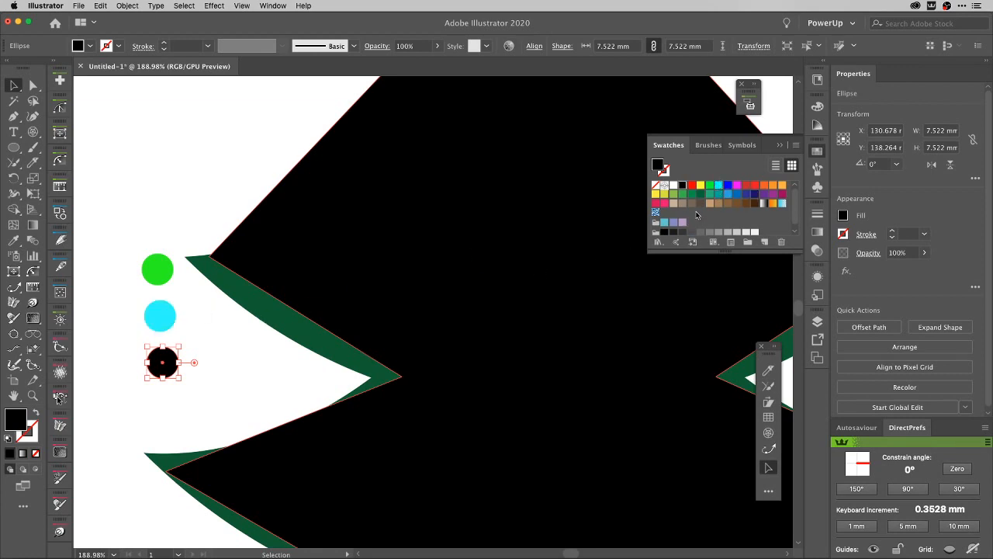
{"action": "left_click_drag", "start_coordinate": [736, 189], "coordinate": [170, 363]}
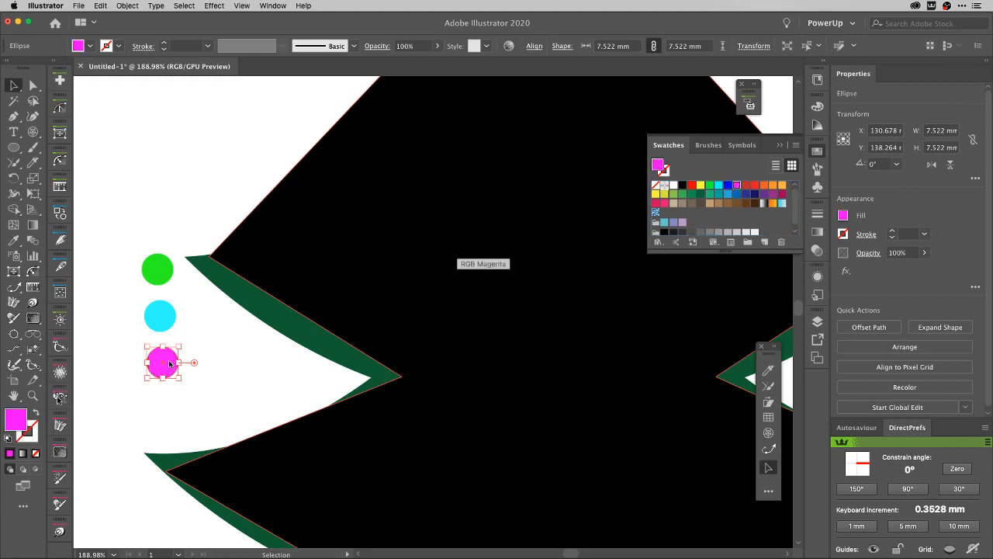
{"action": "left_click", "coordinate": [211, 331]}
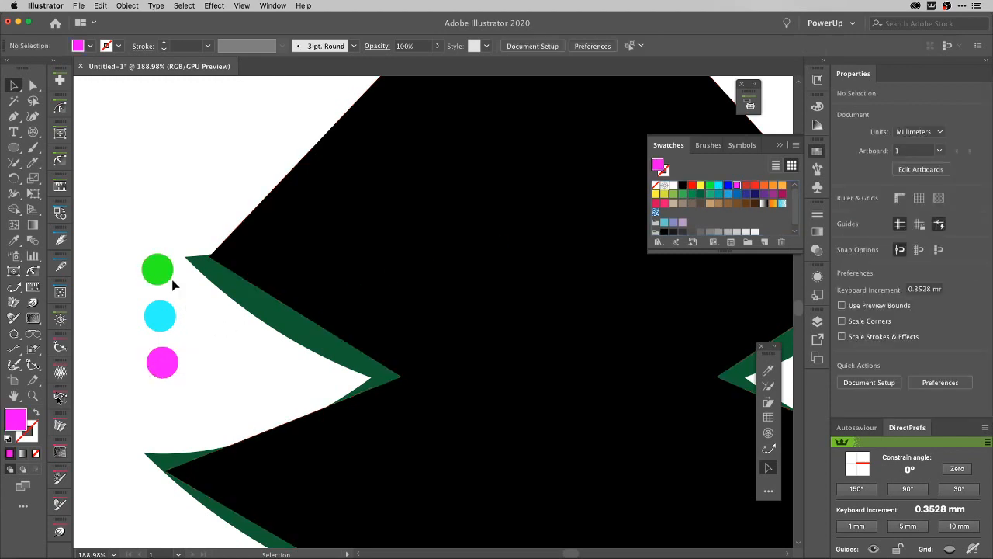
{"action": "left_click_drag", "start_coordinate": [699, 190], "coordinate": [159, 275]}
Step: Select the black tree outline together with all three circles and open the Space Fill settings
{"action": "left_click_drag", "start_coordinate": [128, 224], "coordinate": [336, 393]}
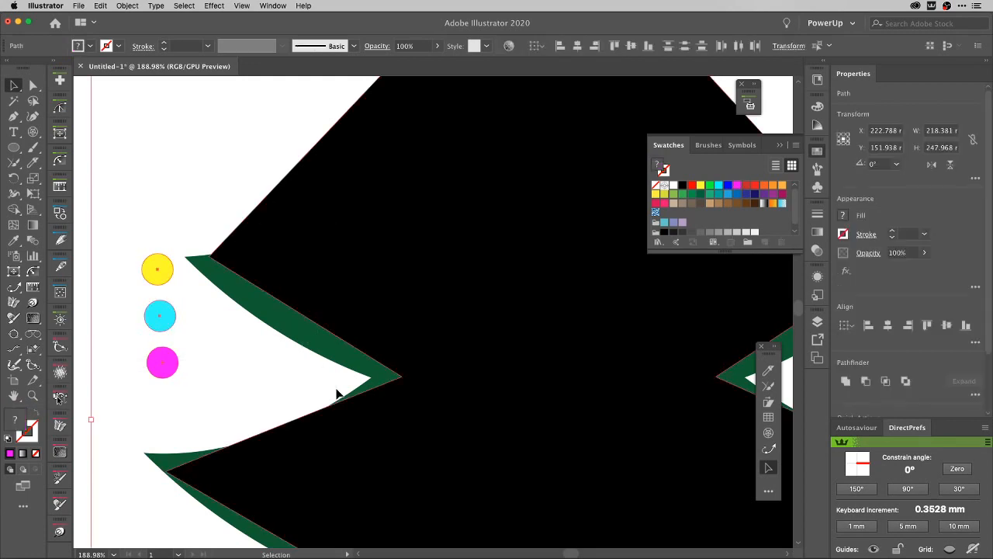
{"action": "key", "text": "super+0"}
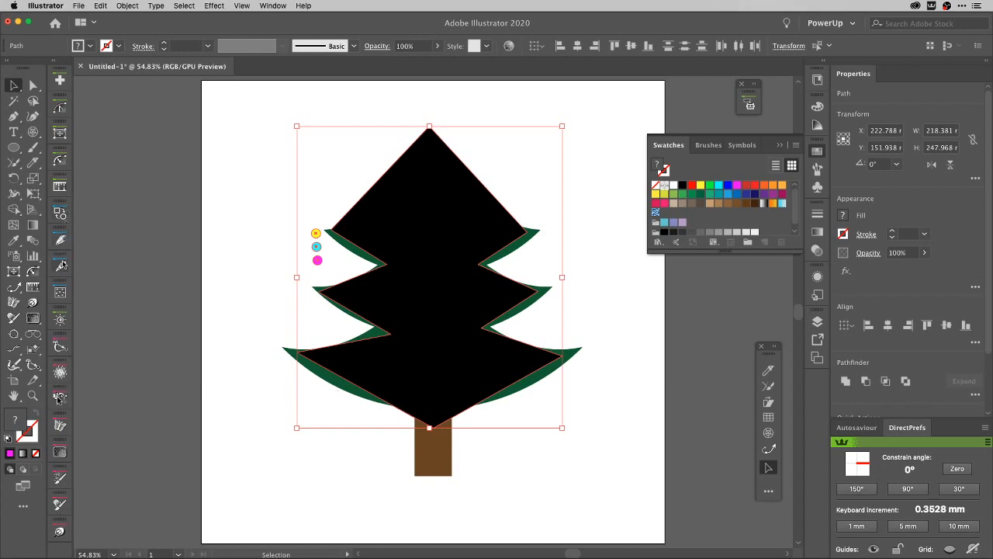
{"action": "left_click", "coordinate": [60, 292]}
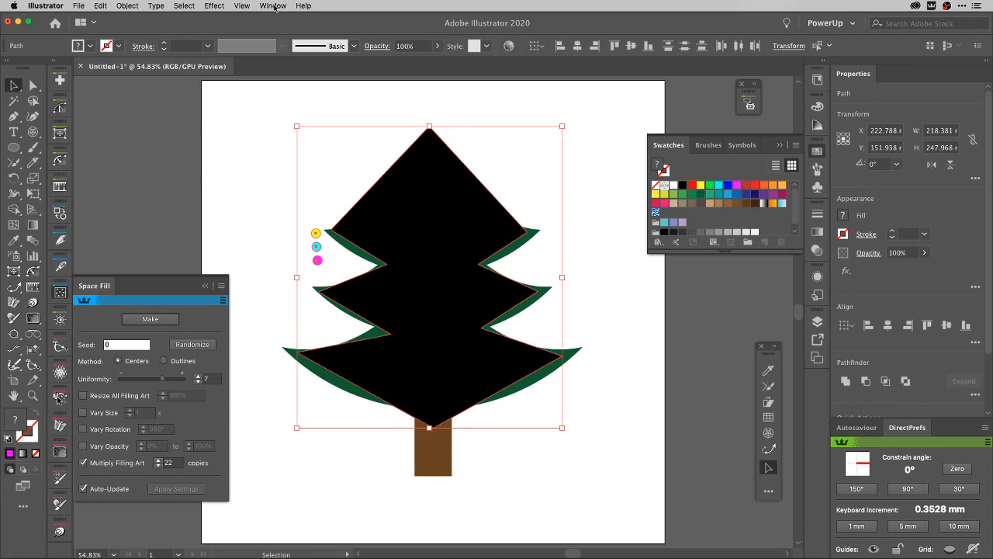
{"action": "left_click", "coordinate": [274, 6]}
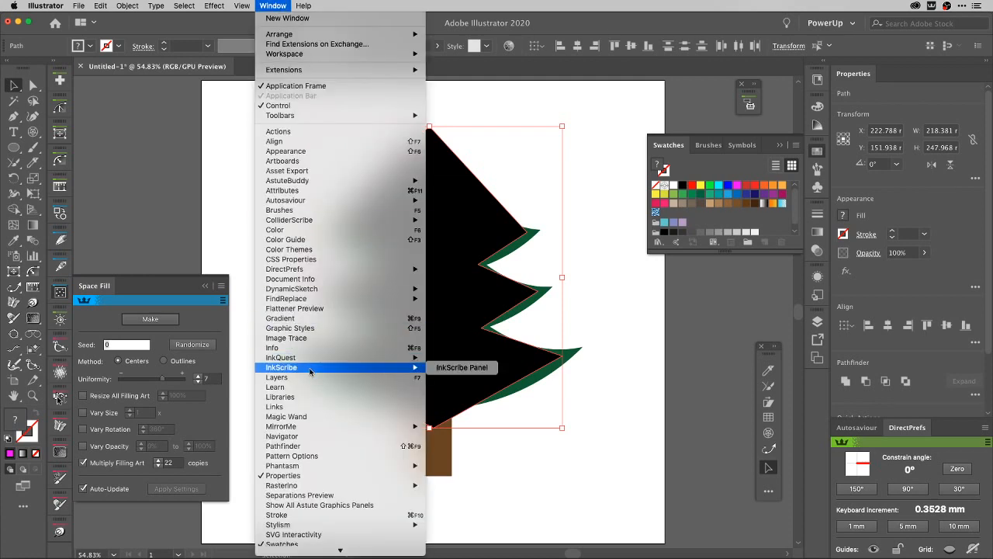
{"action": "scroll", "coordinate": [310, 365], "scroll_direction": "down", "scroll_amount": 5}
{"action": "scroll", "coordinate": [311, 365], "scroll_direction": "up", "scroll_amount": 2}
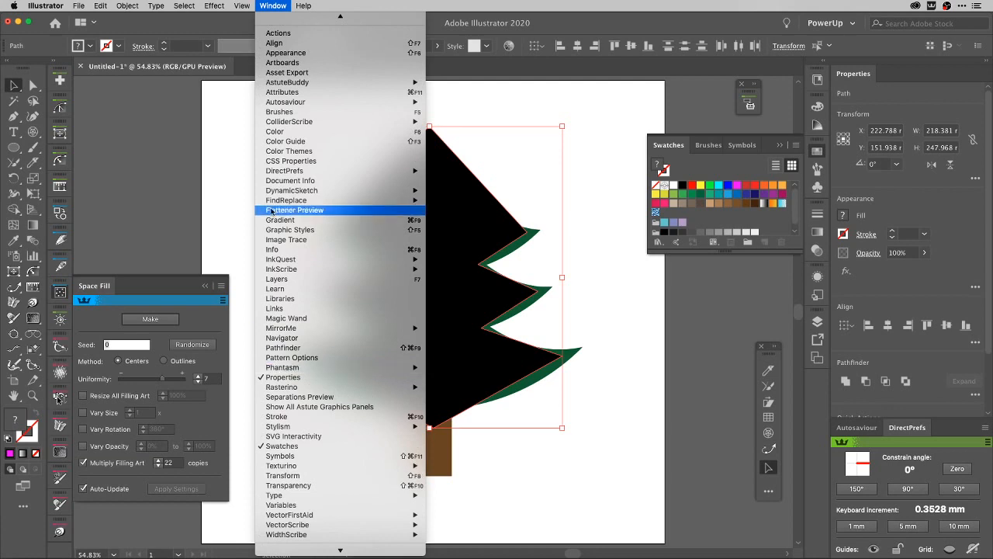
{"action": "mouse_move", "coordinate": [242, 7]}
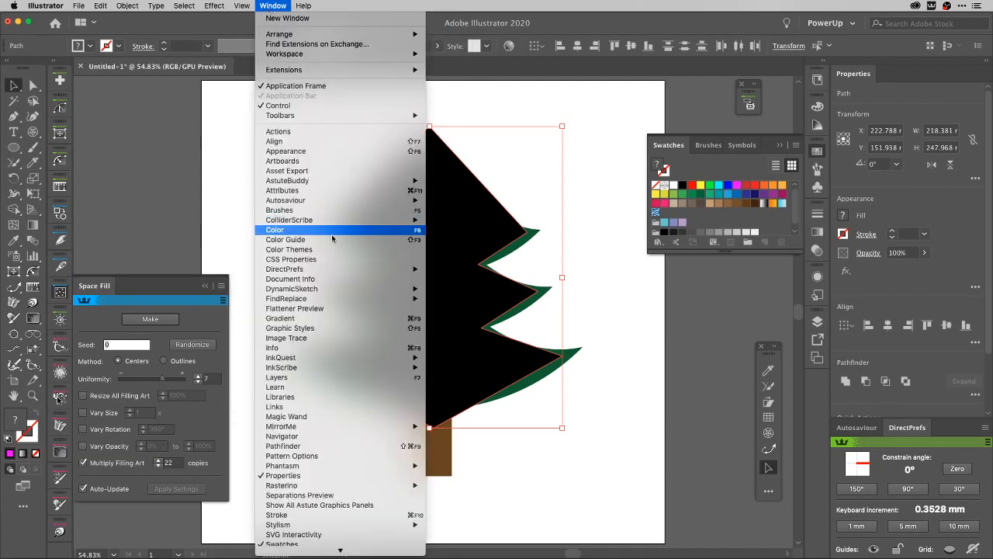
{"action": "left_click", "coordinate": [283, 6]}
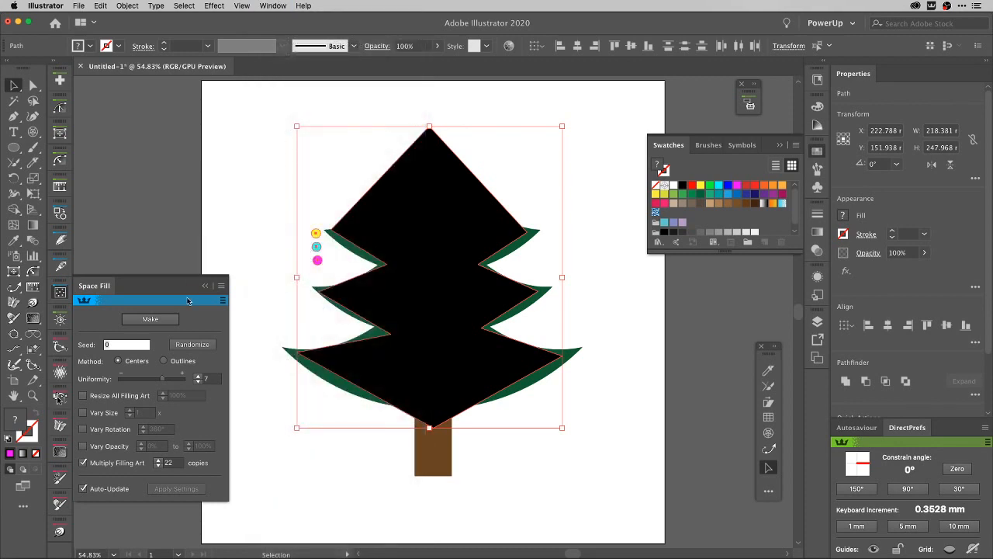
Step: Make a Space Fill with 22 copies of each circle inside the tree outline and set its uniformity to 2
{"action": "left_click", "coordinate": [170, 320]}
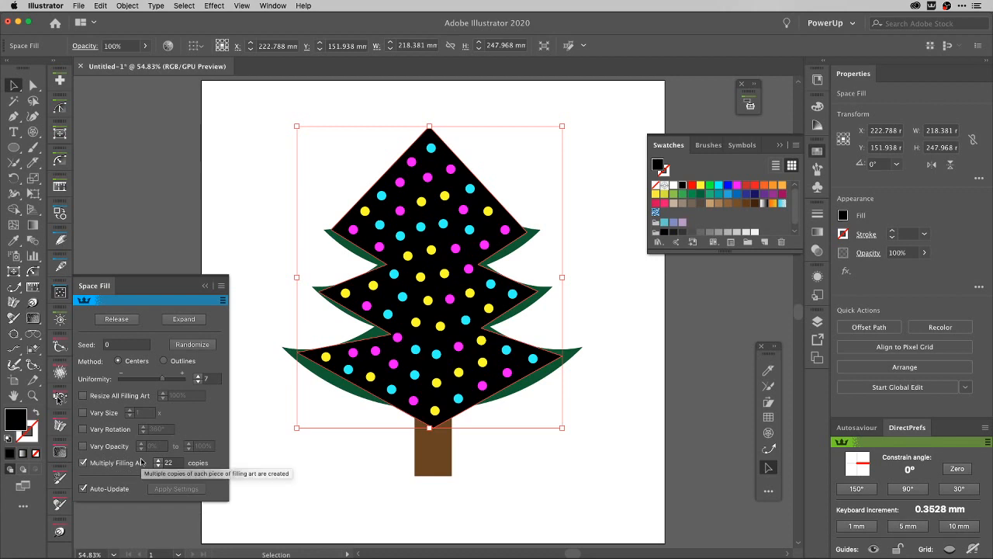
{"action": "left_click", "coordinate": [84, 463]}
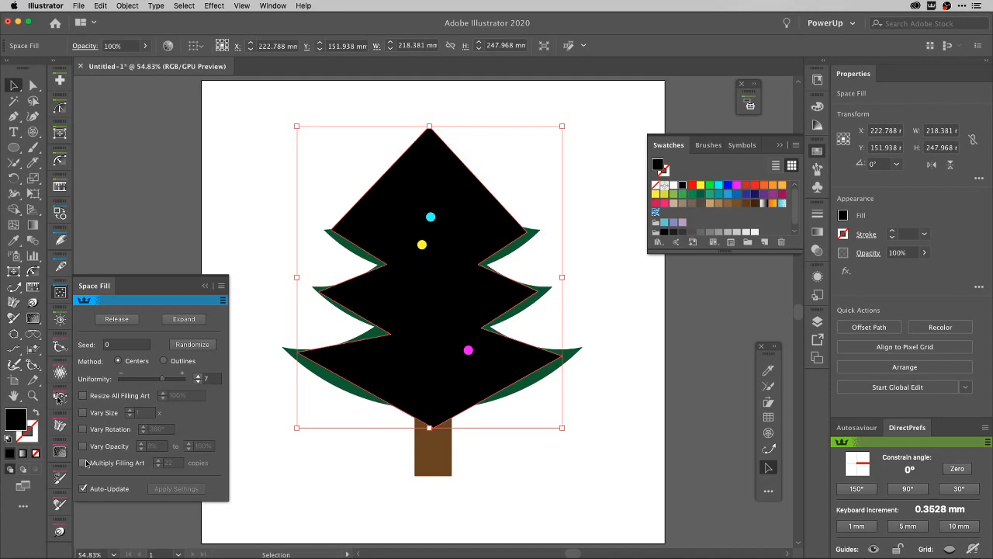
{"action": "left_click", "coordinate": [83, 463]}
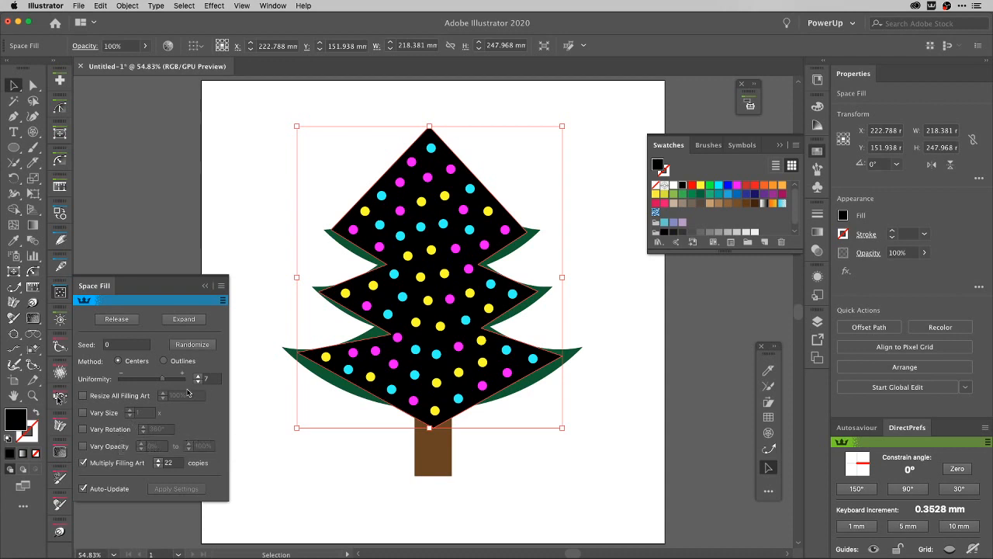
{"action": "left_click_drag", "start_coordinate": [163, 378], "coordinate": [133, 382]}
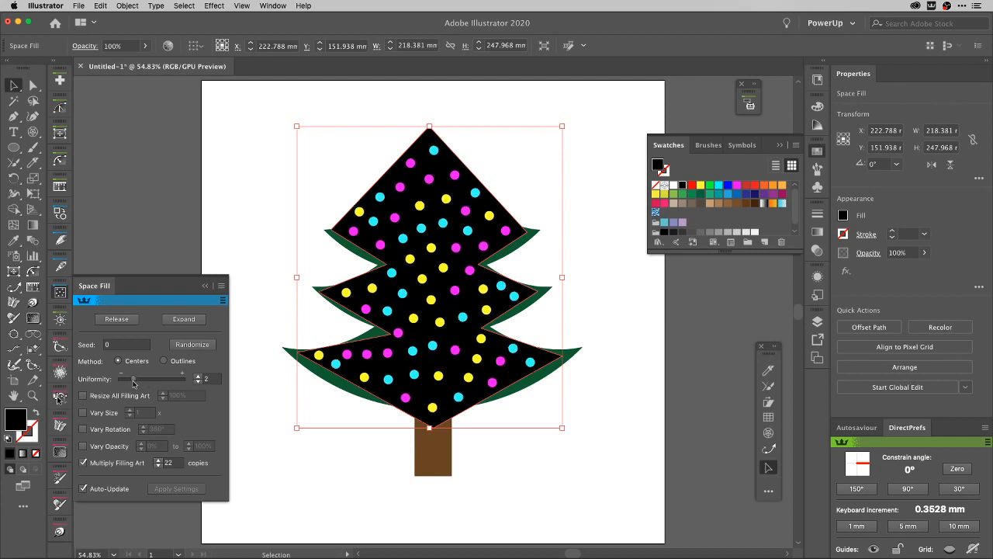
Step: Set the Space Fill outline's fill to None and close the Space Fill settings
{"action": "left_click", "coordinate": [59, 294]}
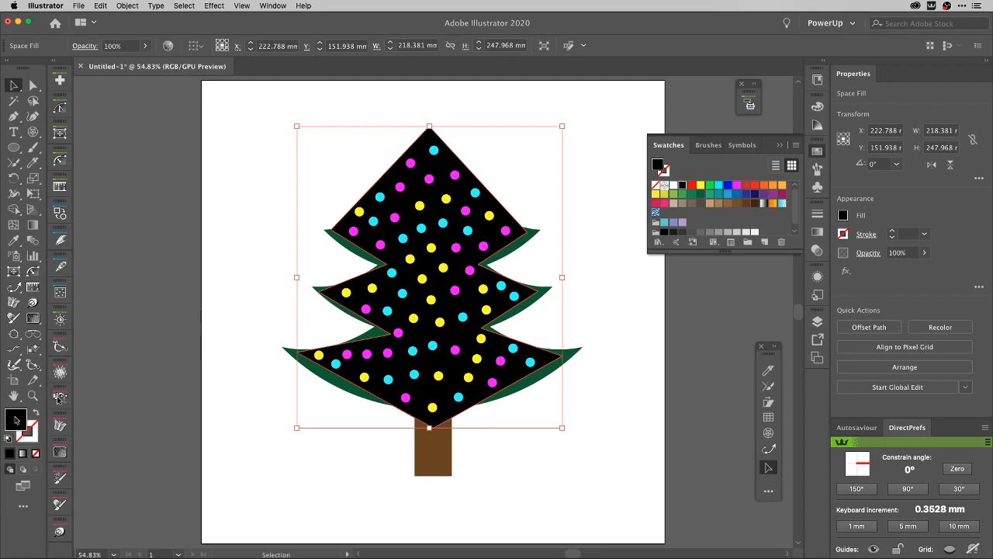
{"action": "key", "text": "slash"}
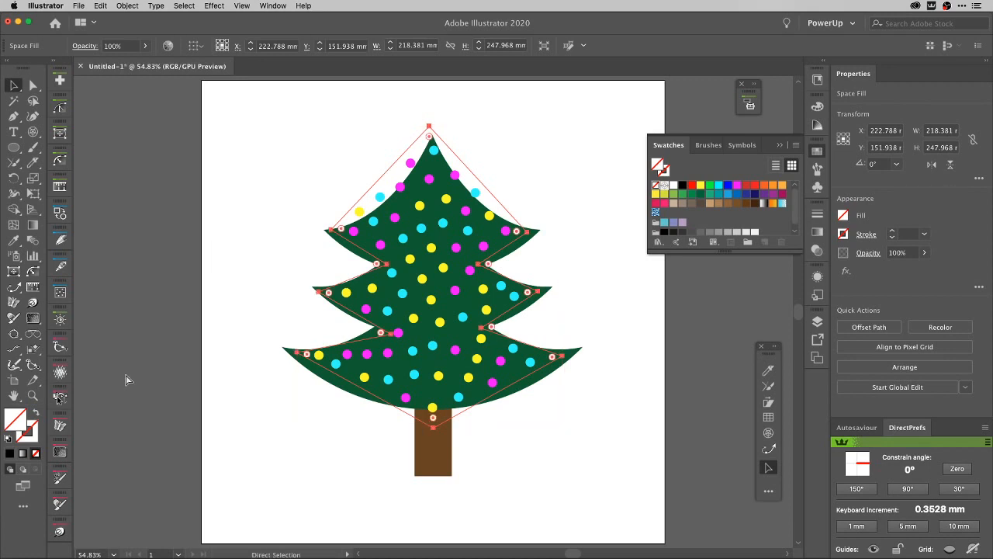
Step: Switch to Photoshop and paste the copied ornament circles as a Smart Object
{"action": "key", "text": "super+Tab"}
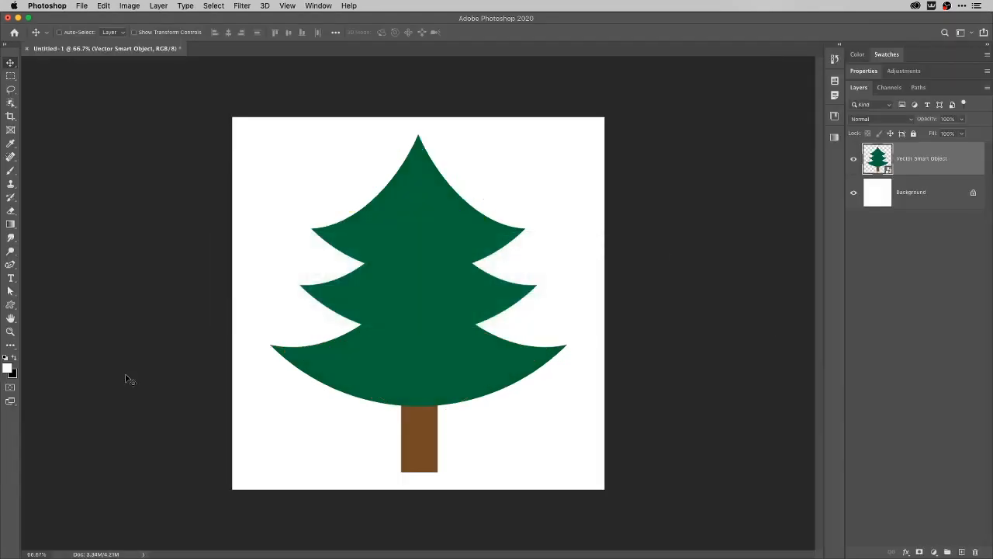
{"action": "key", "text": "super+v"}
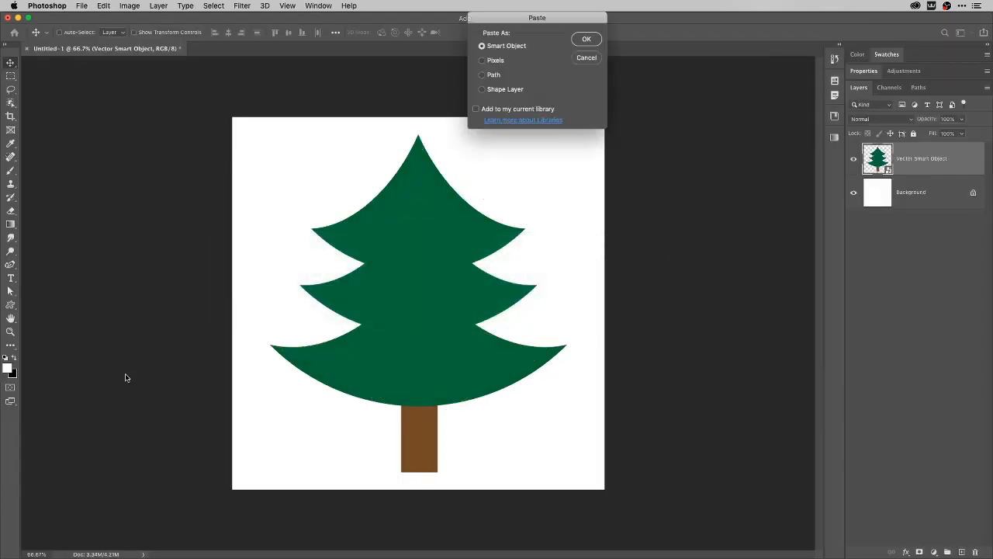
{"action": "key", "text": "Return"}
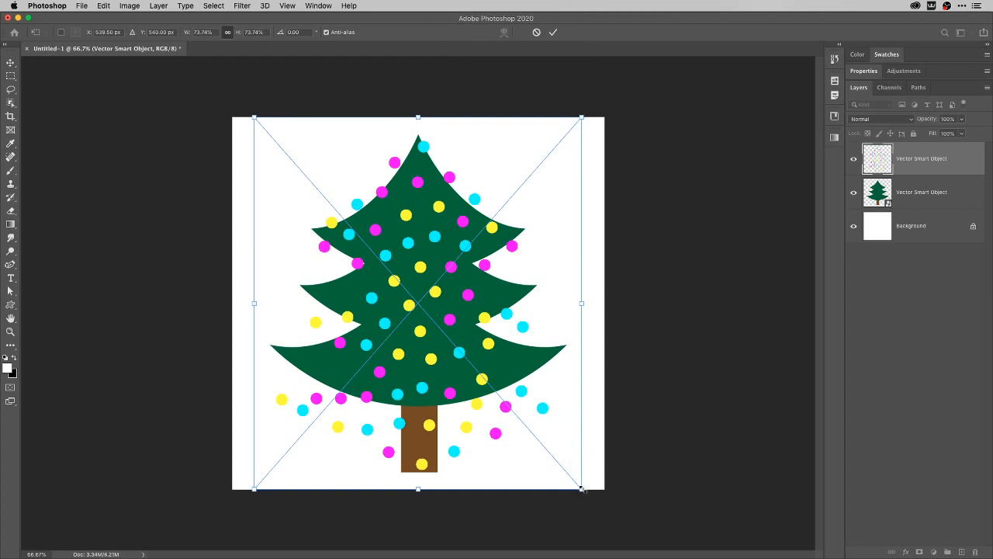
Step: Scale the pasted ornaments to about 58% and position them centred over the green tree
{"action": "left_click_drag", "start_coordinate": [582, 488], "coordinate": [528, 445]}
{"action": "left_click_drag", "start_coordinate": [459, 366], "coordinate": [448, 329]}
{"action": "left_click_drag", "start_coordinate": [536, 409], "coordinate": [557, 431]}
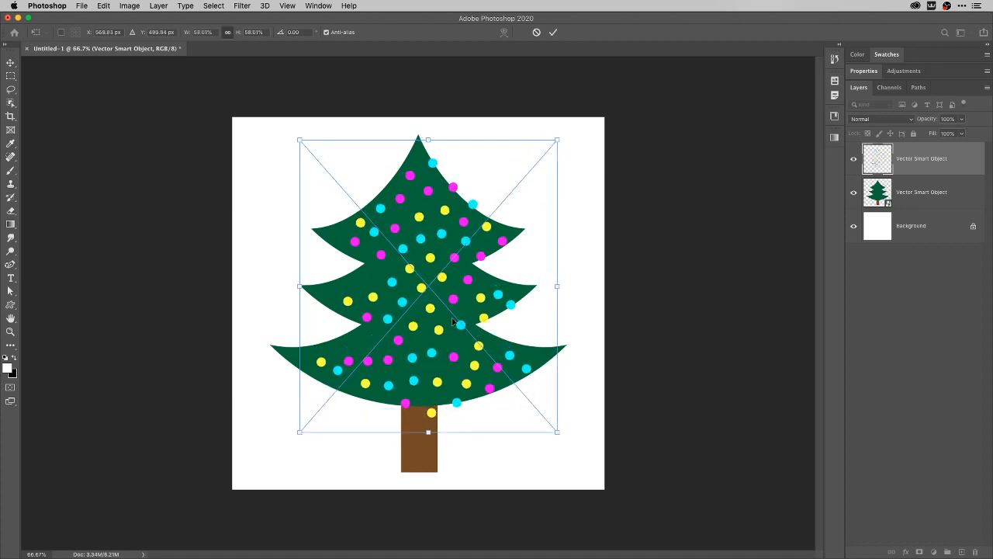
{"action": "left_click_drag", "start_coordinate": [463, 328], "coordinate": [443, 313]}
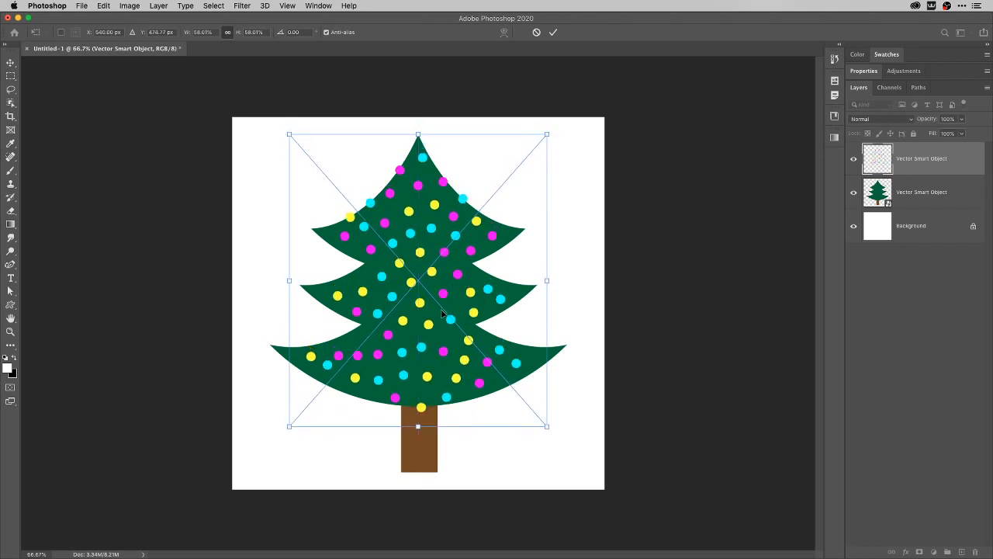
{"action": "key", "text": "Return"}
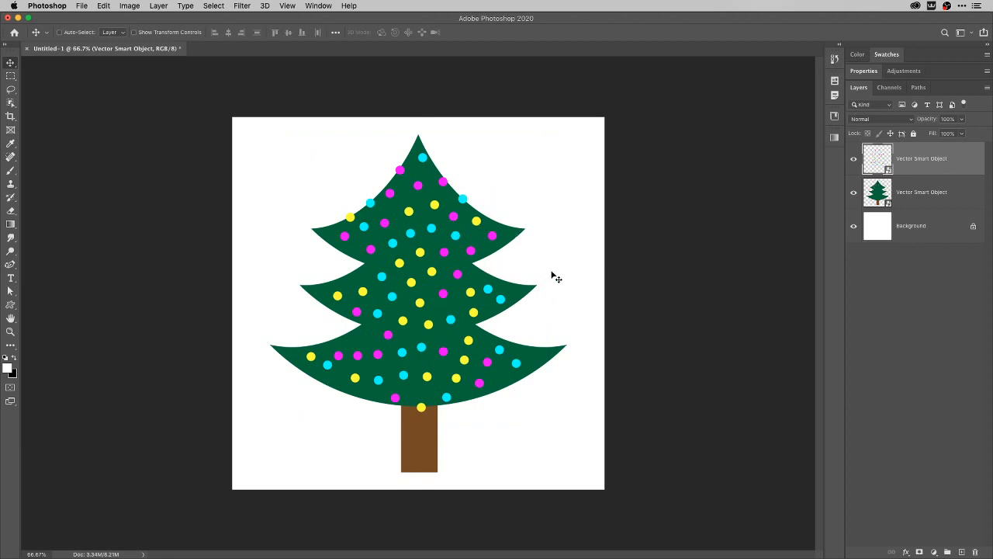
Step: Paste the ornament circles again as a Smart Object and scale them to about 58% over the existing ornaments
{"action": "key", "text": "super+v"}
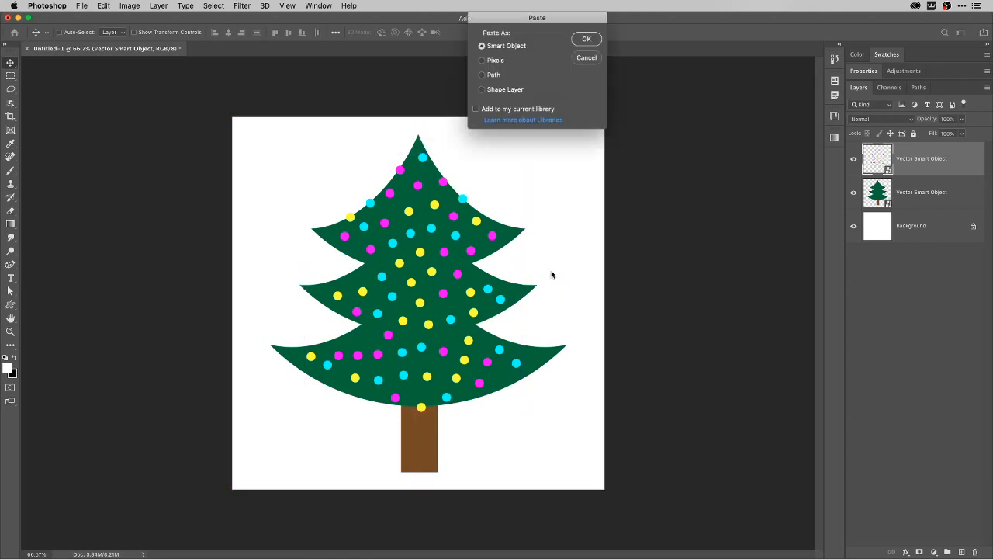
{"action": "left_click", "coordinate": [587, 39]}
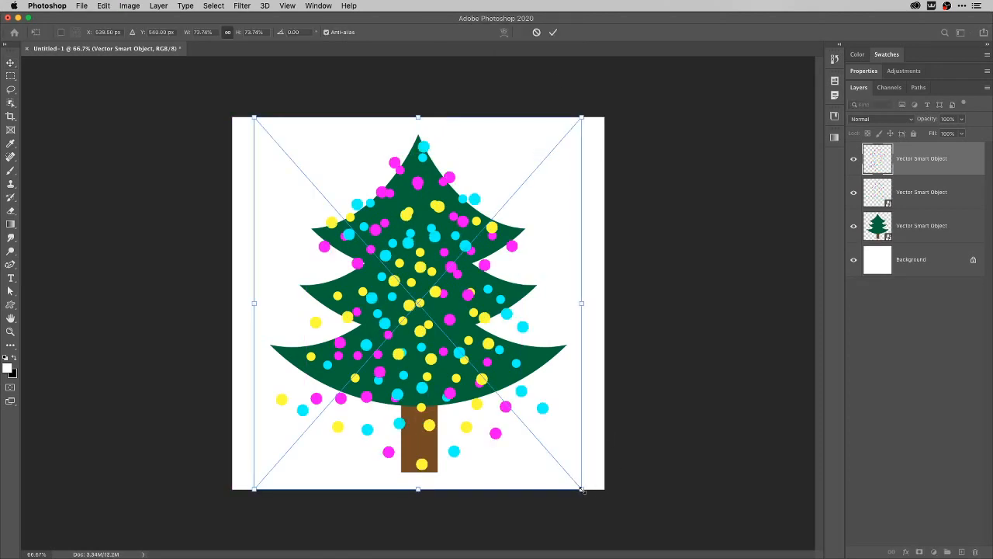
{"action": "left_click_drag", "start_coordinate": [581, 489], "coordinate": [494, 409]}
{"action": "left_click_drag", "start_coordinate": [406, 237], "coordinate": [444, 251]}
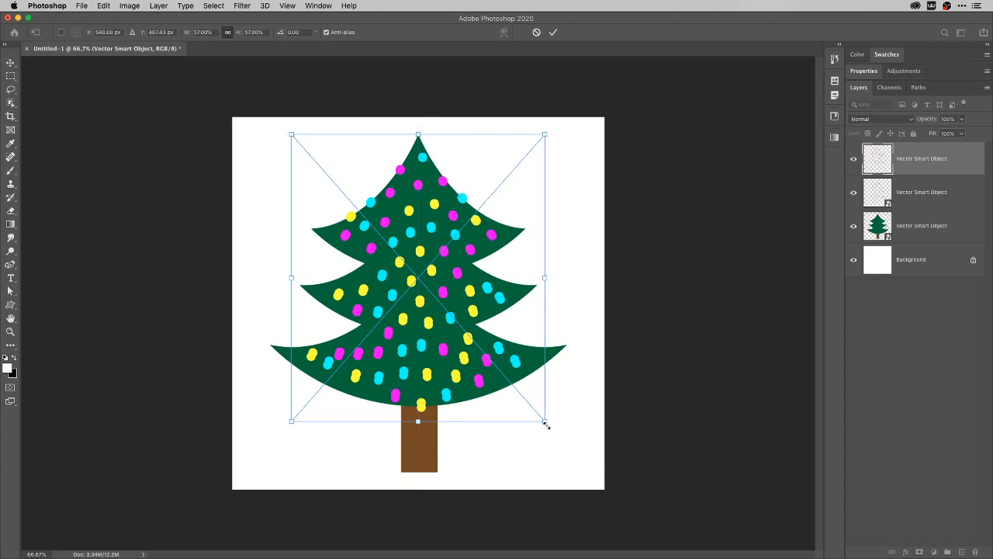
{"action": "left_click_drag", "start_coordinate": [547, 423], "coordinate": [550, 429]}
Step: Nudge the second ornament copy to about X 543 px, Y 473 px, almost covering the first, and commit its placement
{"action": "key", "text": "Left"}
{"action": "key", "text": "Left"}
{"action": "key", "text": "Left"}
{"action": "key", "text": "Left"}
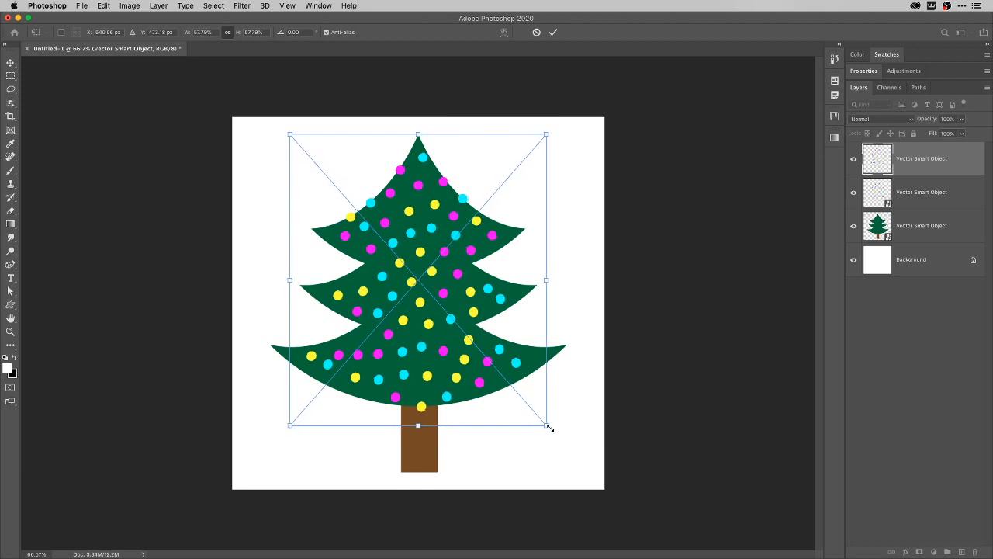
{"action": "key", "text": "Down"}
{"action": "key", "text": "Down"}
{"action": "key", "text": "Down"}
{"action": "key", "text": "Up"}
{"action": "key", "text": "Up"}
{"action": "key", "text": "Up"}
{"action": "key", "text": "Up"}
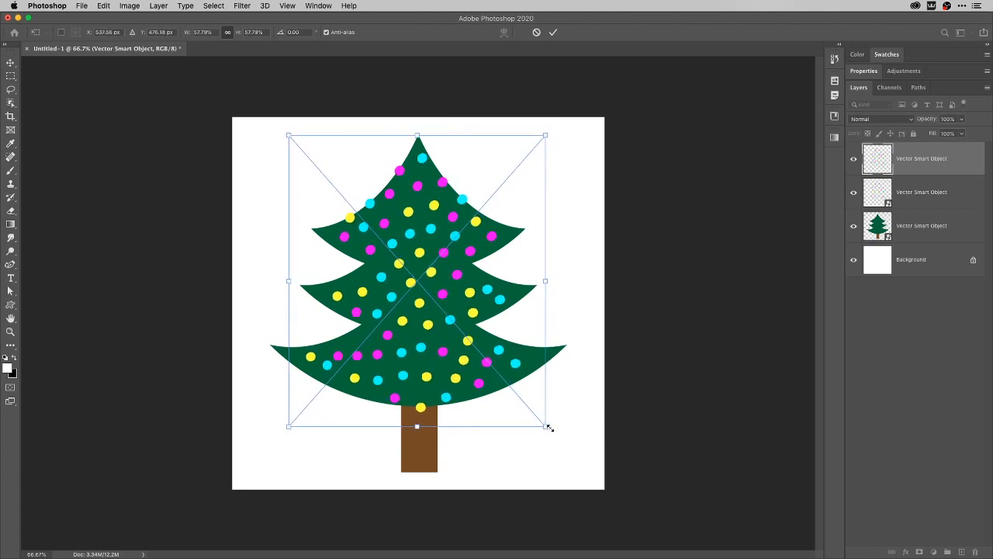
{"action": "key", "text": "Right"}
{"action": "key", "text": "Right"}
{"action": "key", "text": "Right"}
{"action": "key", "text": "Right"}
{"action": "key", "text": "Right"}
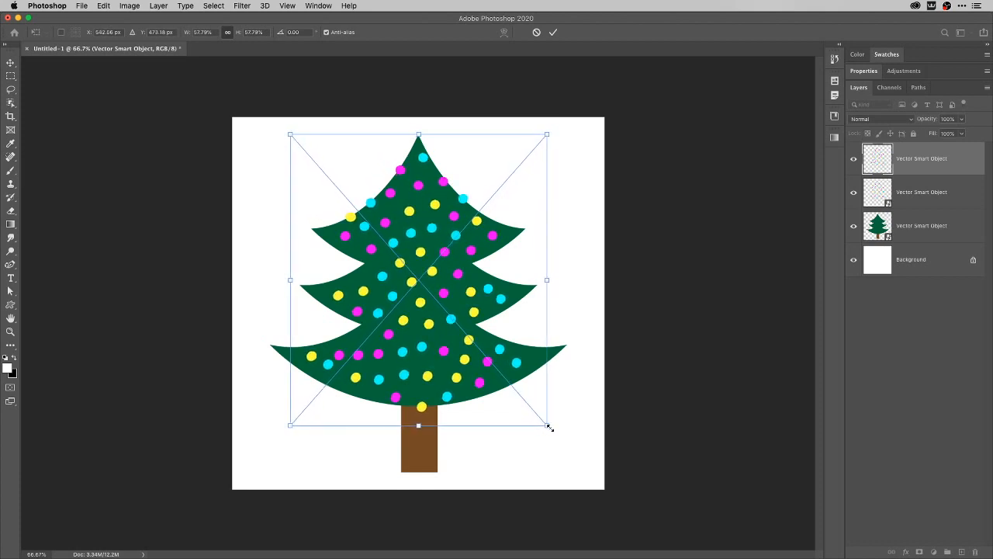
{"action": "key", "text": "Return"}
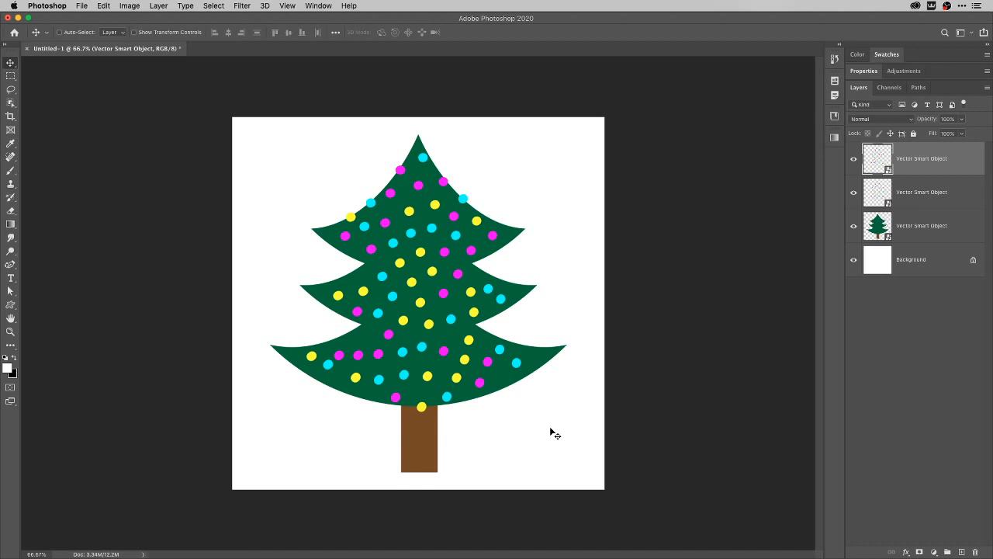
Step: Paste a third copy of the ornament circles as a Smart Object and scale it to about 58% over the tree
{"action": "key", "text": "super+v"}
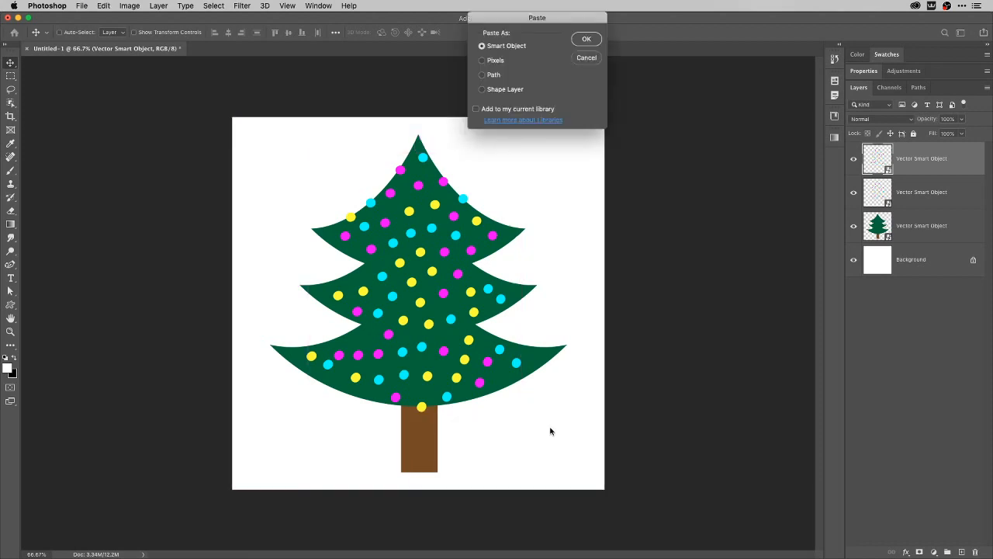
{"action": "key", "text": "Return"}
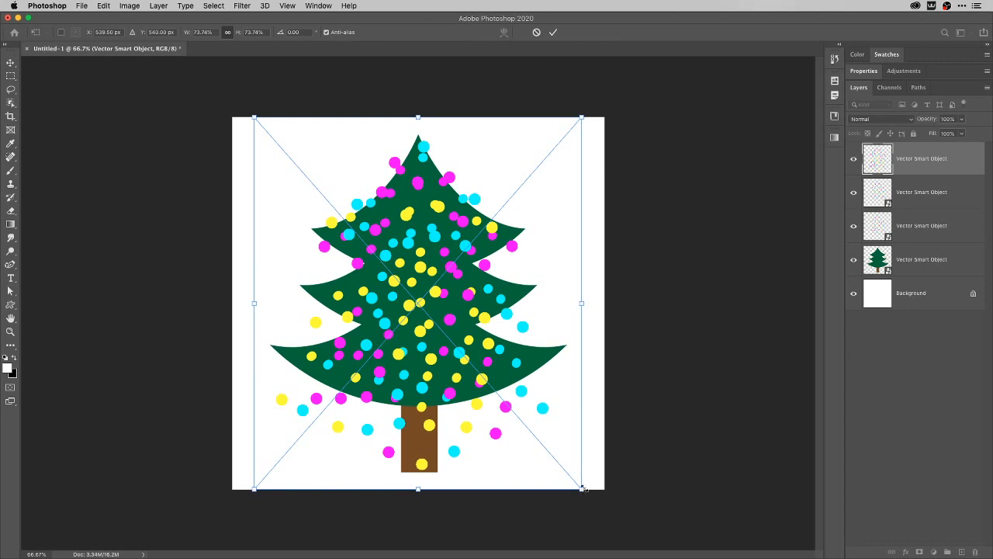
{"action": "left_click_drag", "start_coordinate": [583, 489], "coordinate": [517, 413]}
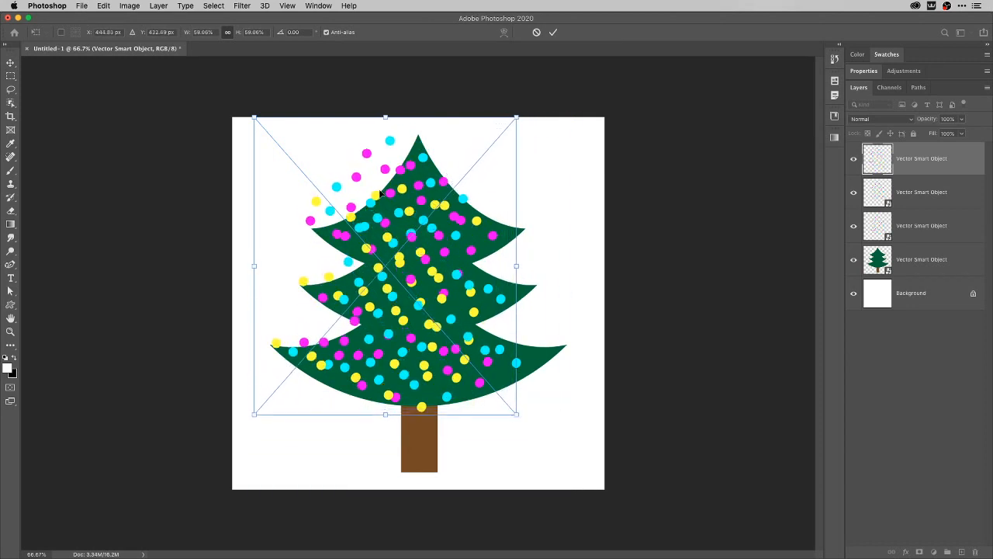
{"action": "left_click_drag", "start_coordinate": [373, 158], "coordinate": [405, 175]}
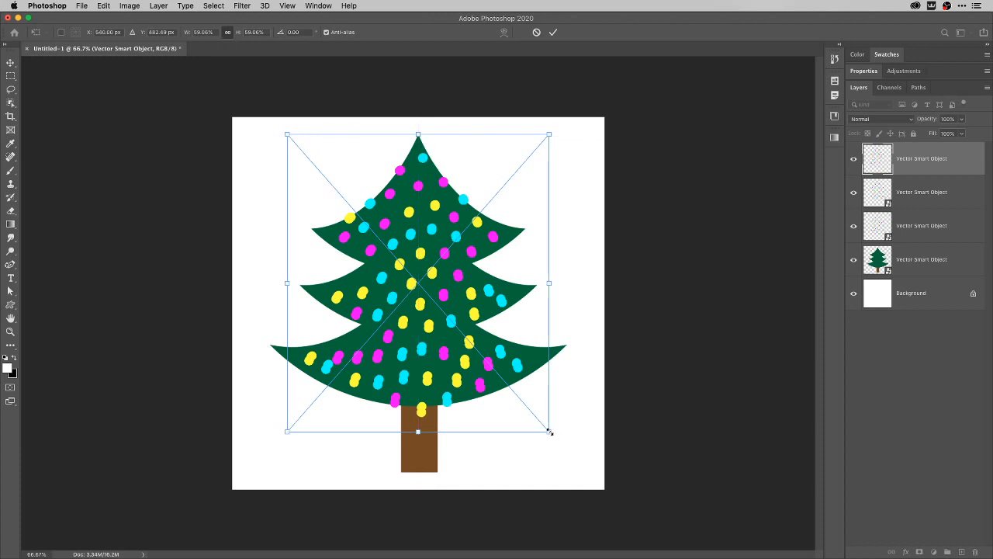
{"action": "left_click_drag", "start_coordinate": [549, 431], "coordinate": [544, 426]}
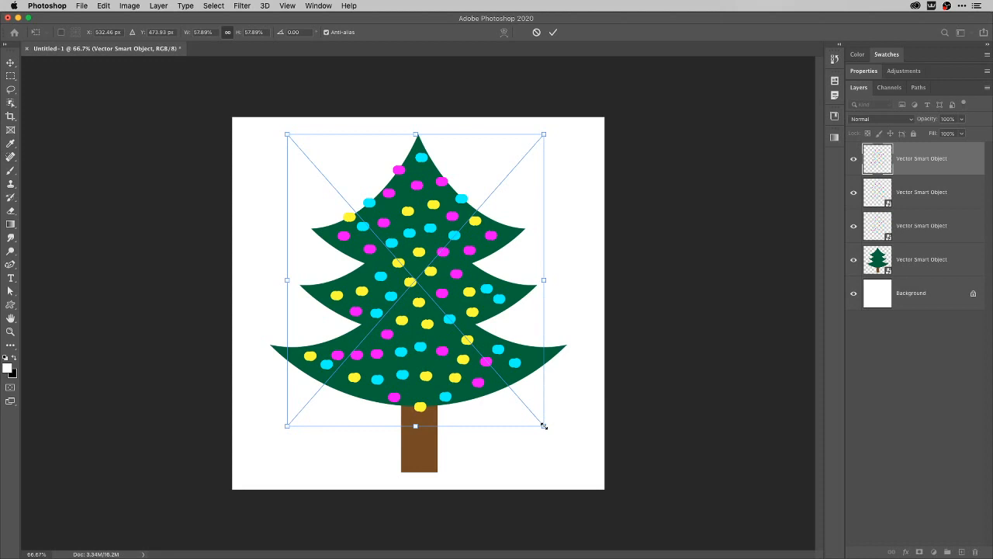
Step: Nudge the third ornament copy 12 px to the right, over the other ornaments, and commit its placement
{"action": "key", "text": "Right"}
{"action": "key", "text": "Right"}
{"action": "key", "text": "Right"}
{"action": "key", "text": "Right"}
{"action": "key", "text": "Right"}
{"action": "key", "text": "Right"}
{"action": "key", "text": "Right"}
{"action": "key", "text": "Right"}
{"action": "key", "text": "Right"}
{"action": "key", "text": "Right"}
{"action": "key", "text": "Right"}
{"action": "key", "text": "Right"}
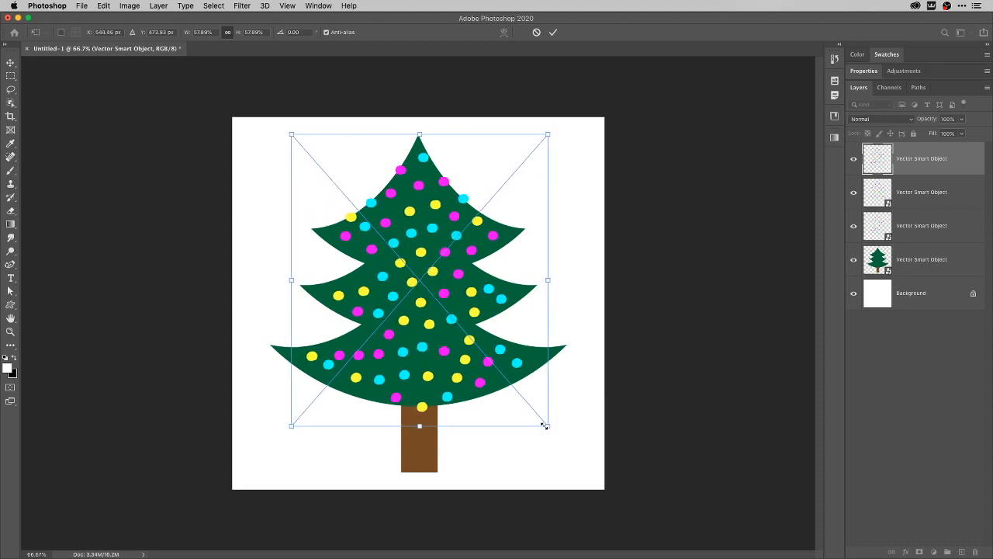
{"action": "key", "text": "Return"}
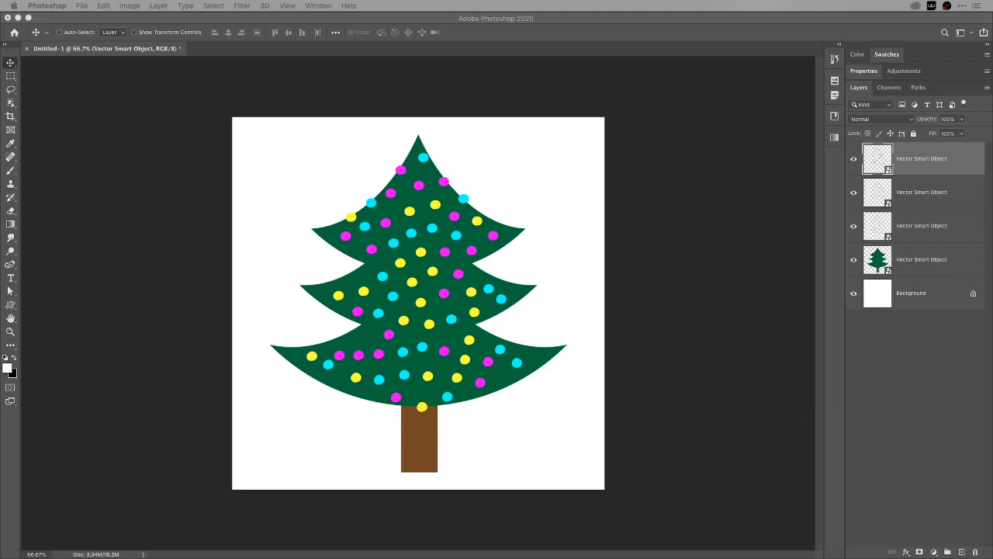
Step: Hide the two upper ornament layers and name the three ornament layers 1, 2 and 3 from lowest to highest
{"action": "left_click", "coordinate": [855, 164]}
{"action": "left_click", "coordinate": [854, 192]}
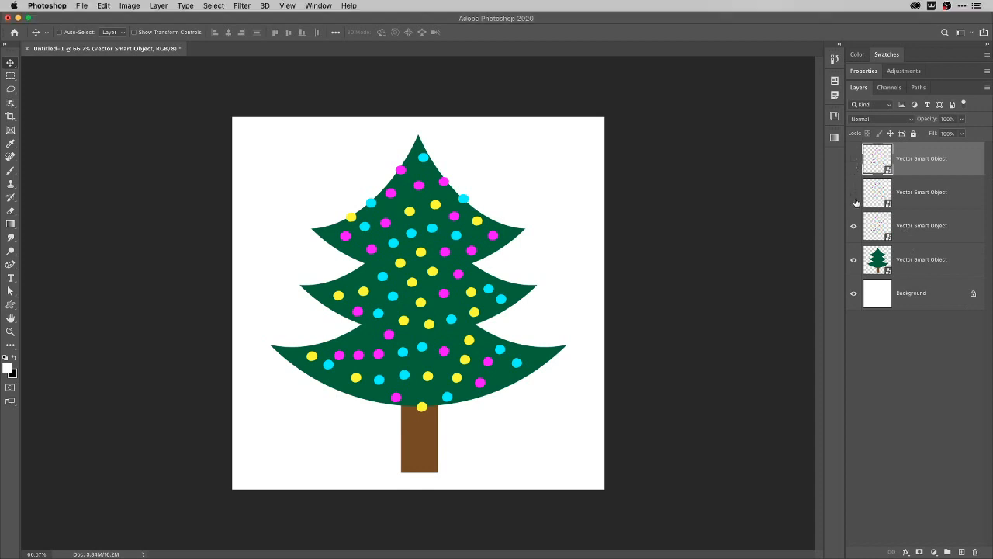
{"action": "left_click", "coordinate": [930, 225]}
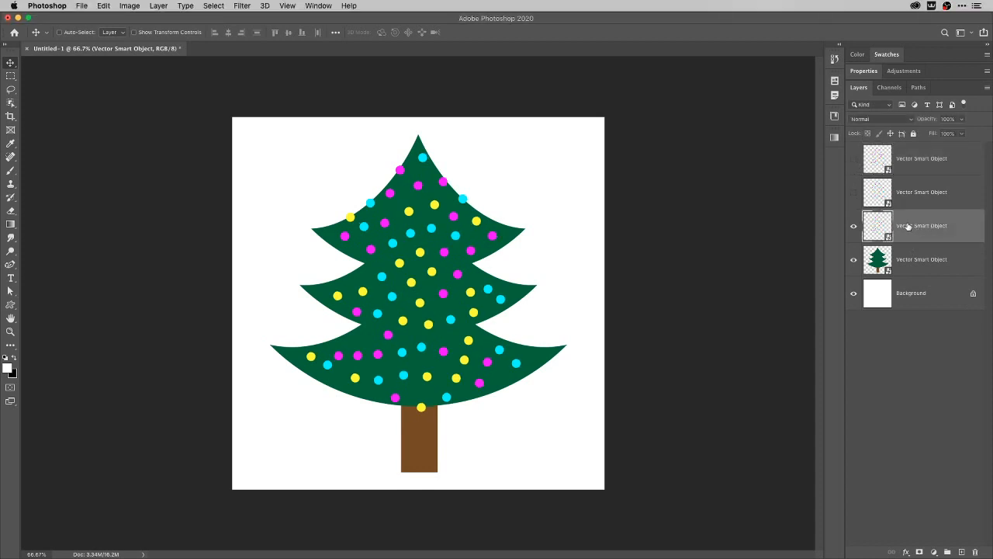
{"action": "double_click", "coordinate": [907, 225]}
{"action": "type", "text": "1"}
{"action": "double_click", "coordinate": [925, 191]}
{"action": "type", "text": "2"}
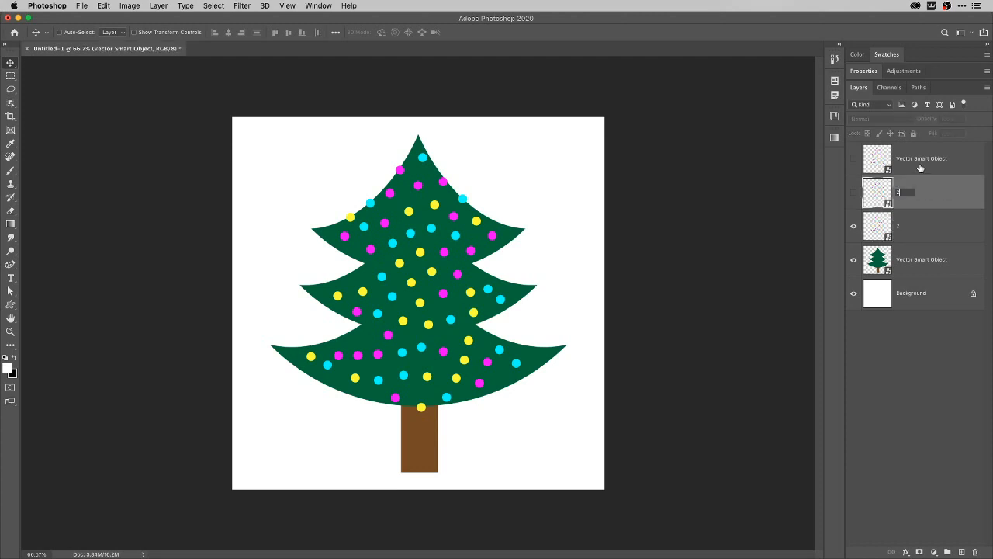
{"action": "double_click", "coordinate": [913, 158]}
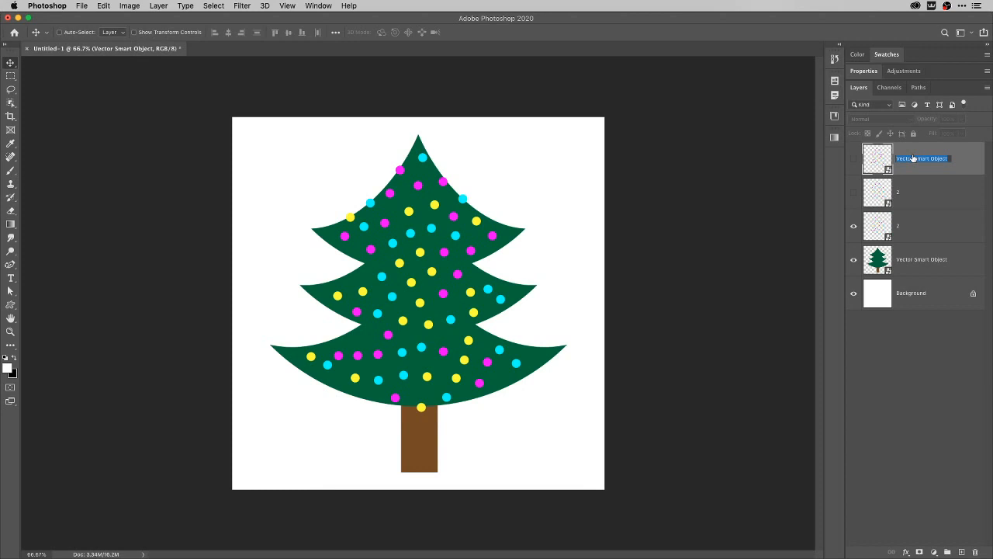
{"action": "type", "text": "3"}
{"action": "key", "text": "Return"}
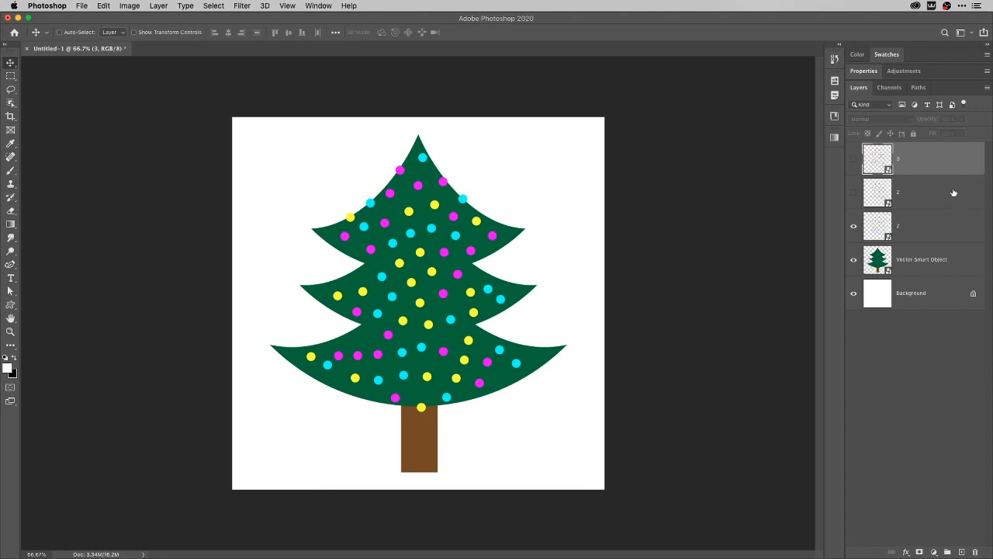
{"action": "double_click", "coordinate": [894, 228]}
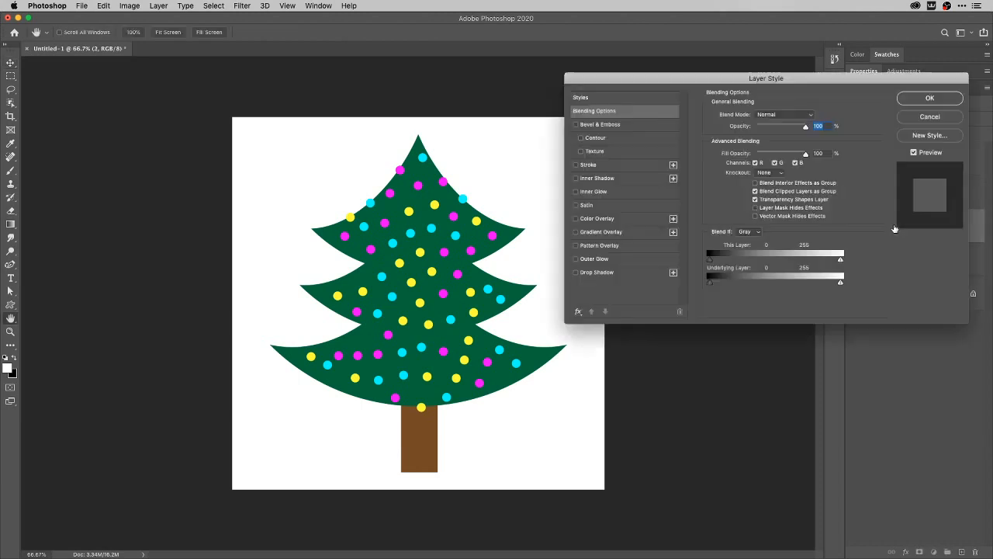
{"action": "left_click", "coordinate": [939, 115]}
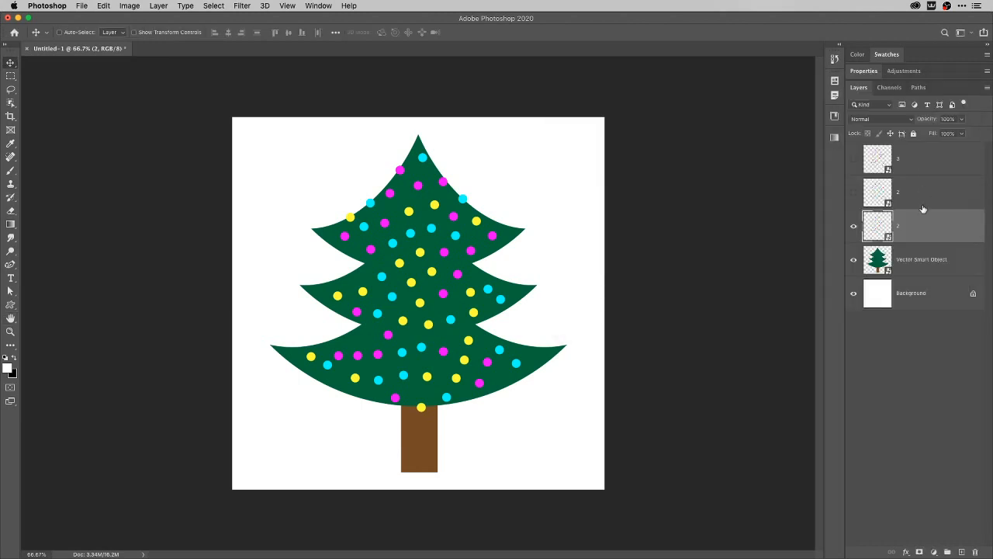
{"action": "double_click", "coordinate": [898, 225]}
{"action": "type", "text": "1"}
{"action": "key", "text": "Return"}
Step: Open layer 1's Smart Object in Illustrator and display the Space Fill settings for its ornaments
{"action": "double_click", "coordinate": [878, 228]}
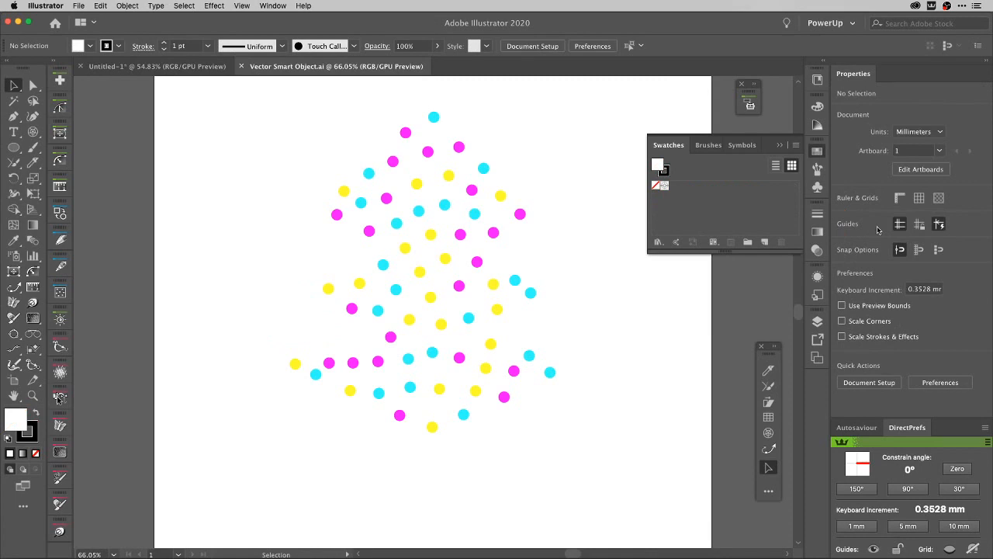
{"action": "left_click", "coordinate": [483, 171]}
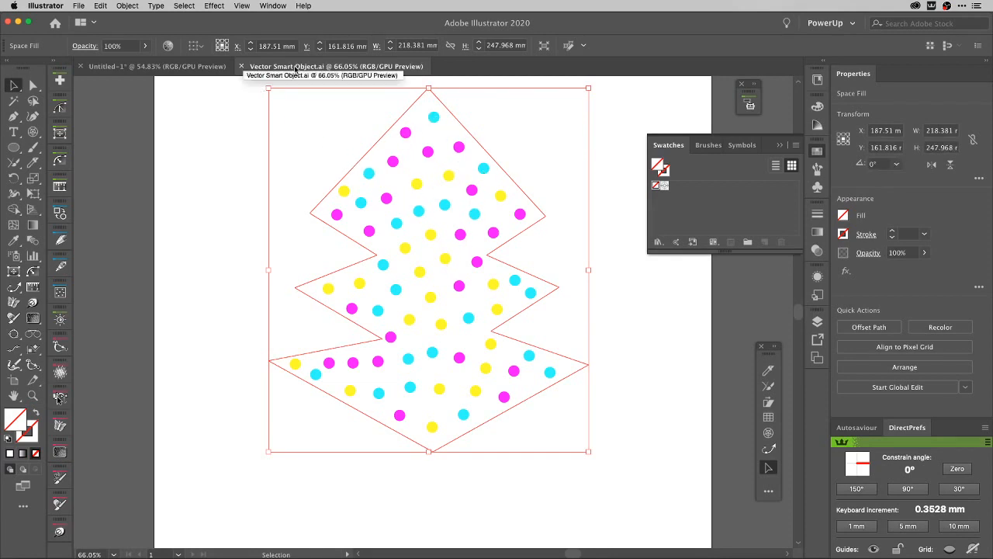
{"action": "left_click", "coordinate": [60, 293]}
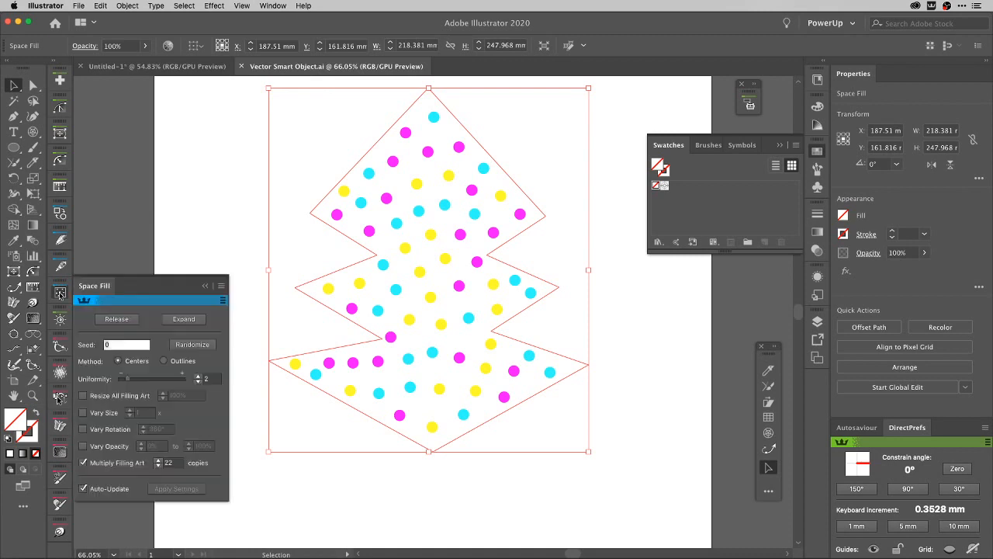
Step: Randomize the Space Fill seed several times to give layer 1's ornaments a new arrangement
{"action": "left_click", "coordinate": [185, 345]}
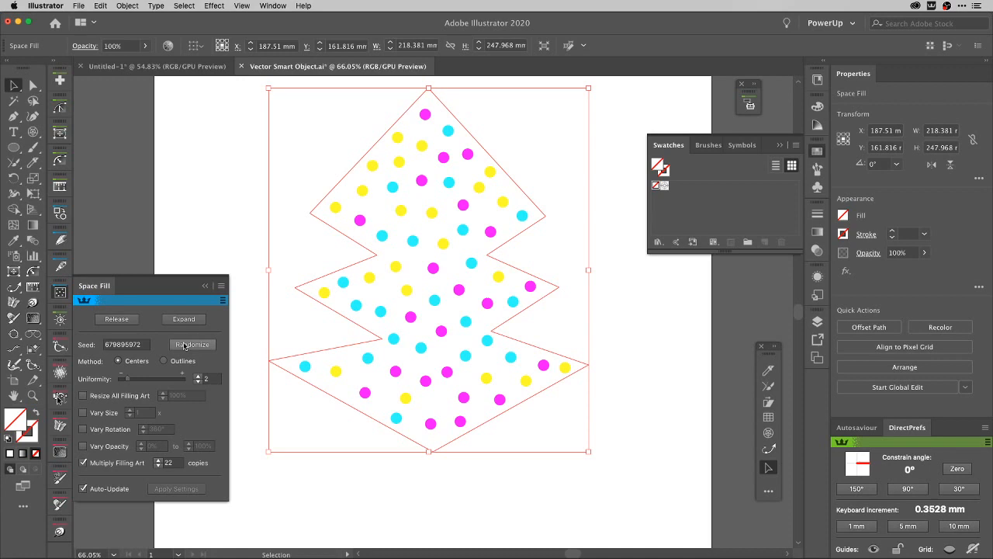
{"action": "left_click", "coordinate": [185, 345]}
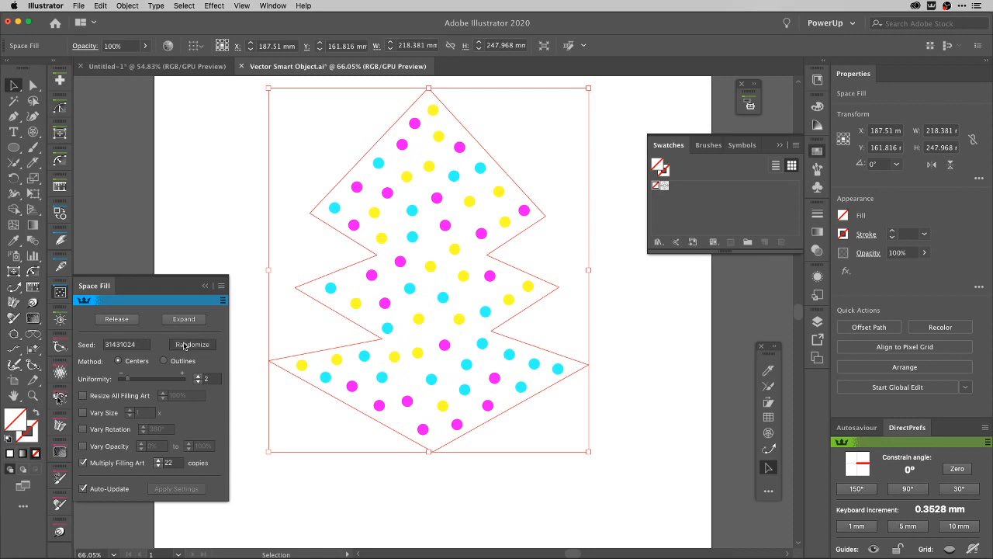
{"action": "left_click", "coordinate": [185, 346]}
{"action": "left_click", "coordinate": [185, 346]}
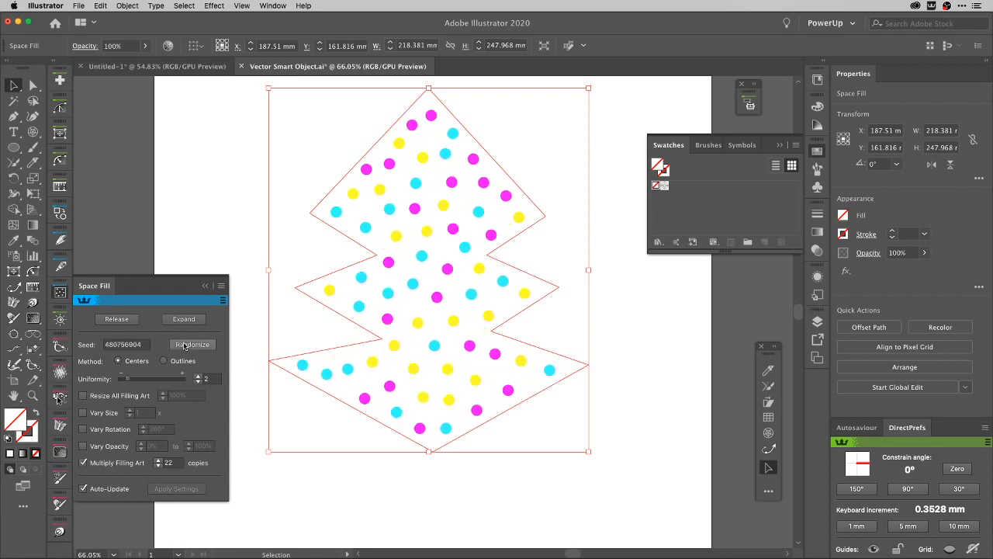
{"action": "left_click", "coordinate": [185, 345]}
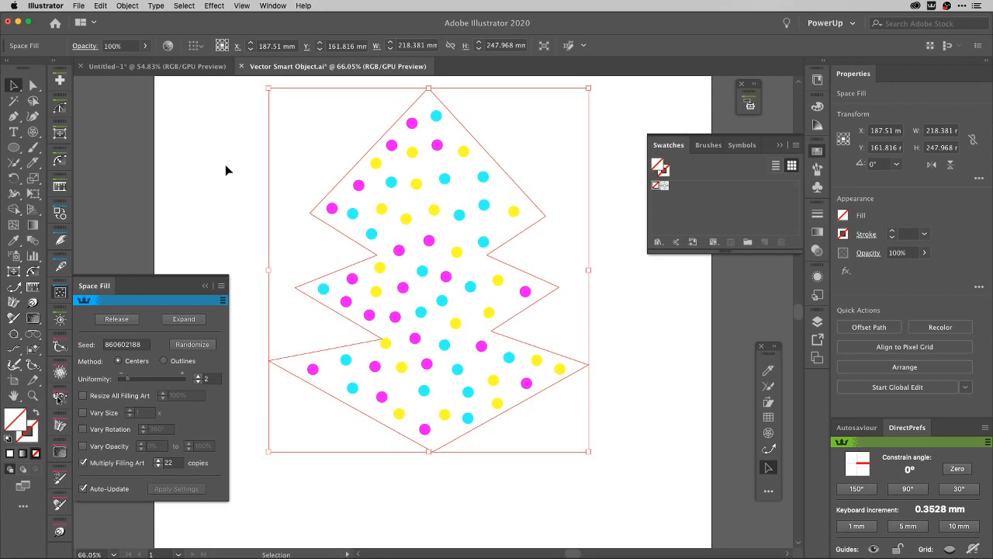
Step: Close the Smart Object document with its changes saved and switch back to Photoshop
{"action": "key", "text": "super+w"}
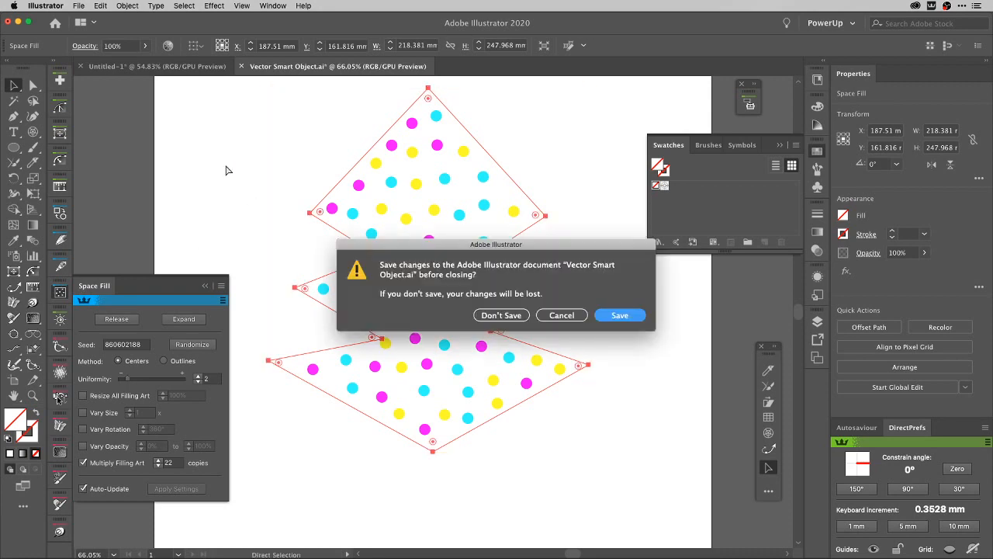
{"action": "key", "text": "Return"}
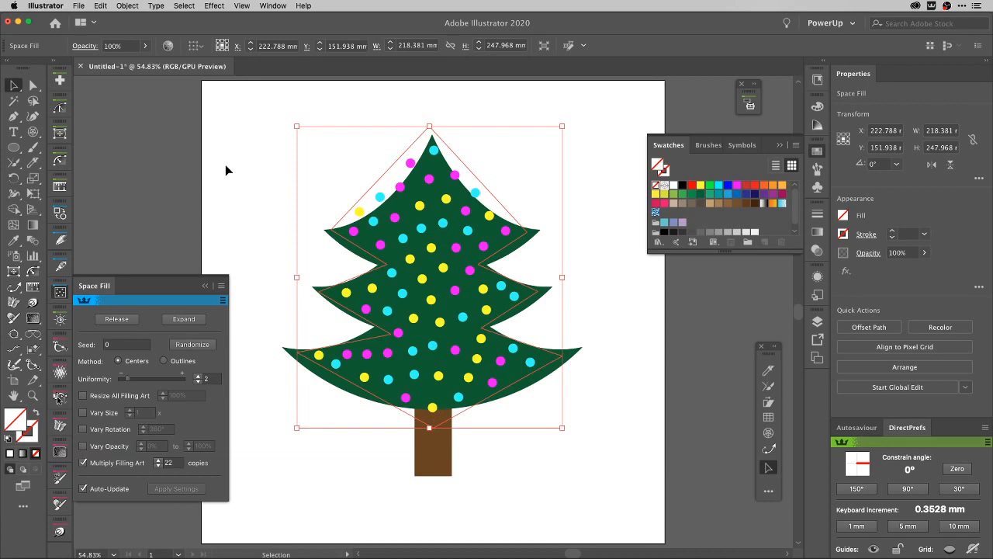
{"action": "key", "text": "super+Tab"}
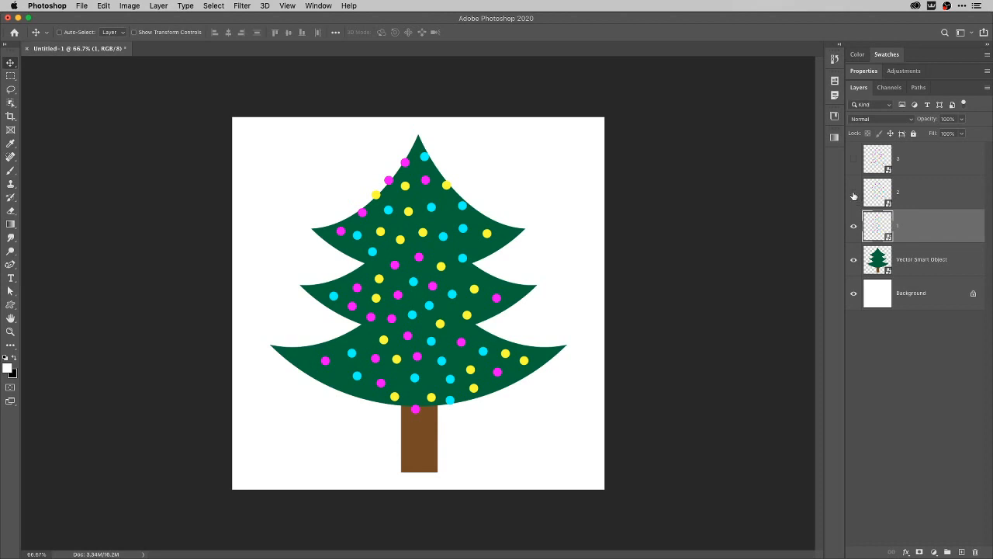
Step: Make layer 2 visible and randomize the Space Fill inside its Smart Object in Illustrator
{"action": "left_click", "coordinate": [854, 193]}
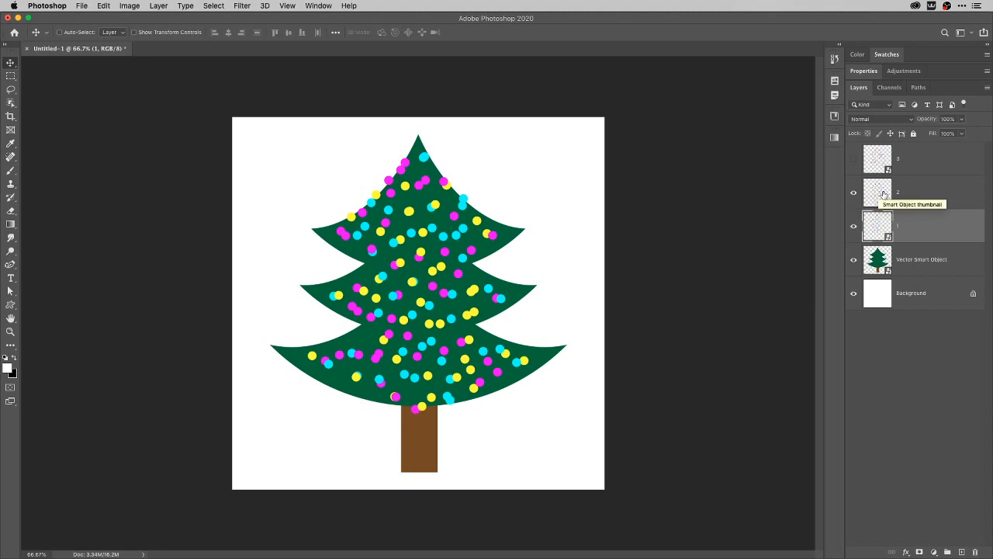
{"action": "double_click", "coordinate": [883, 194]}
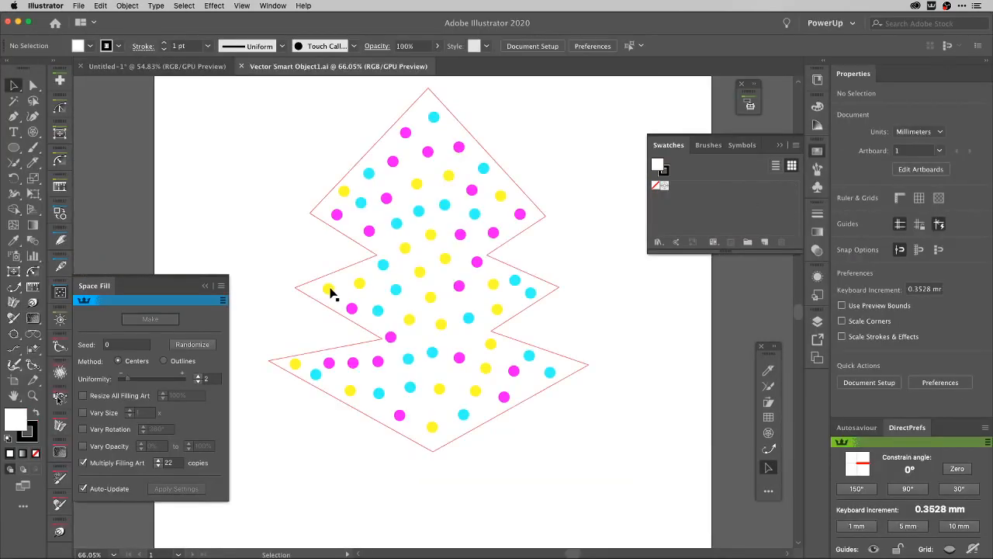
{"action": "left_click", "coordinate": [399, 286]}
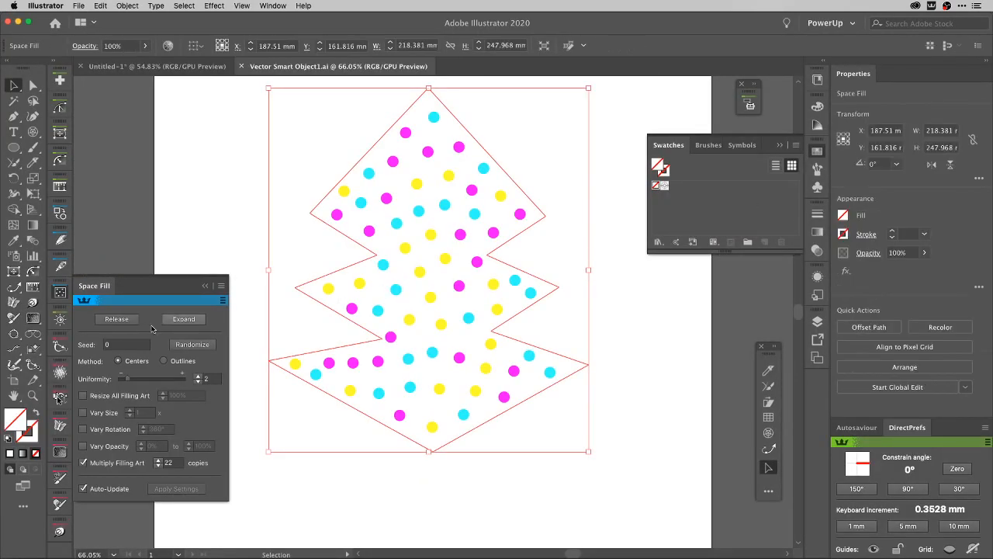
{"action": "left_click", "coordinate": [176, 343]}
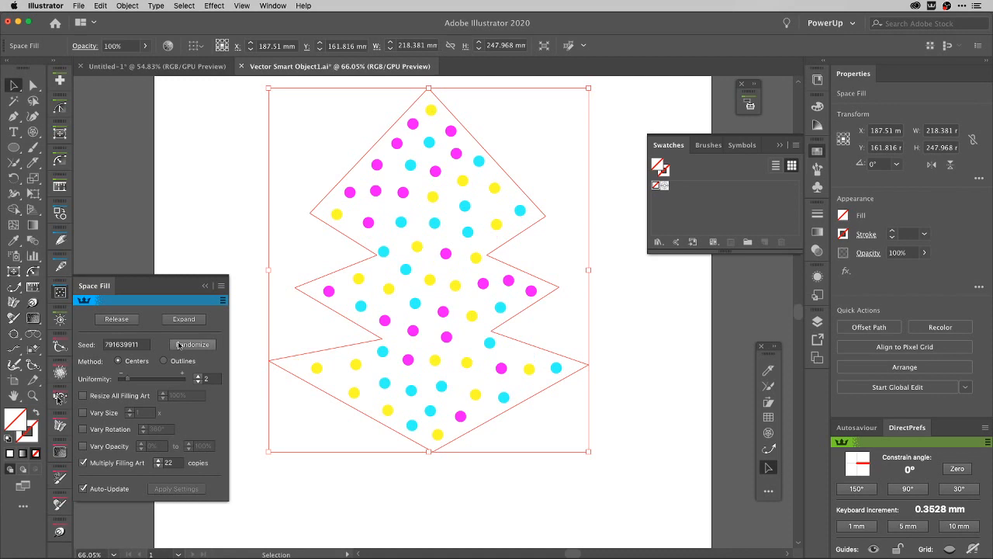
Step: Close layer 2's Smart Object with its changes saved, return to Photoshop and make layer 3 visible
{"action": "key", "text": "super+w"}
{"action": "key", "text": "Return"}
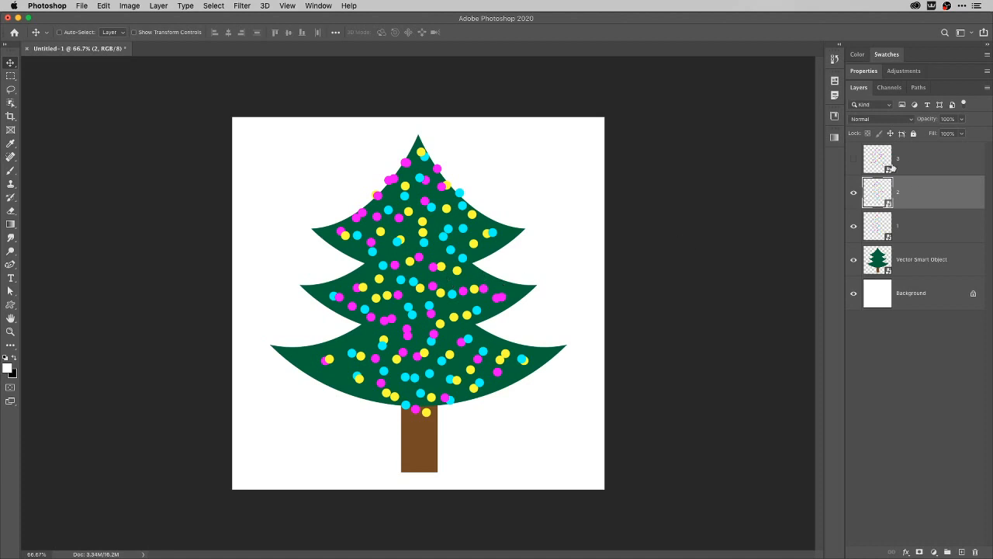
{"action": "left_click", "coordinate": [854, 160]}
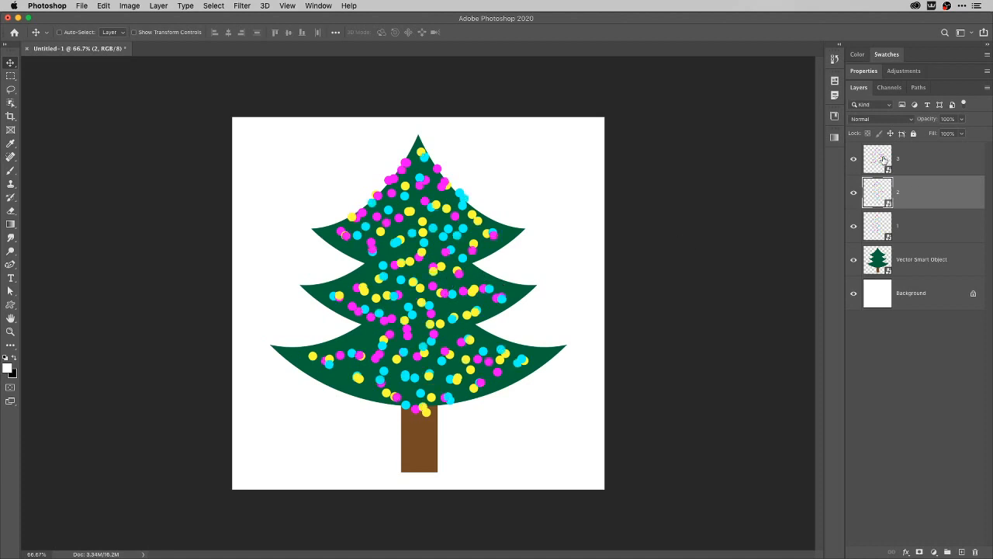
Step: Randomize the Space Fill inside layer 3's Smart Object in Illustrator and save the new arrangement back to Photoshop
{"action": "double_click", "coordinate": [880, 159]}
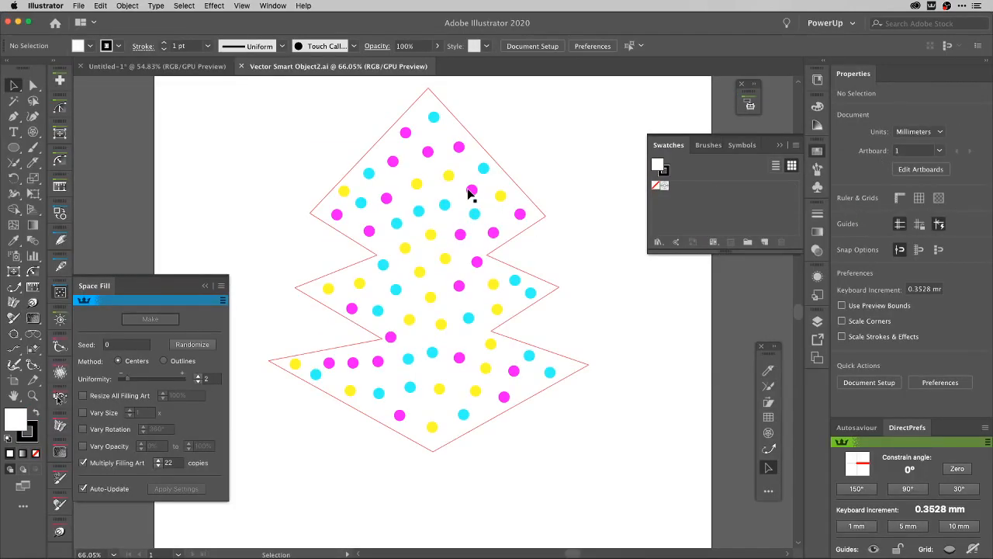
{"action": "left_click", "coordinate": [470, 191]}
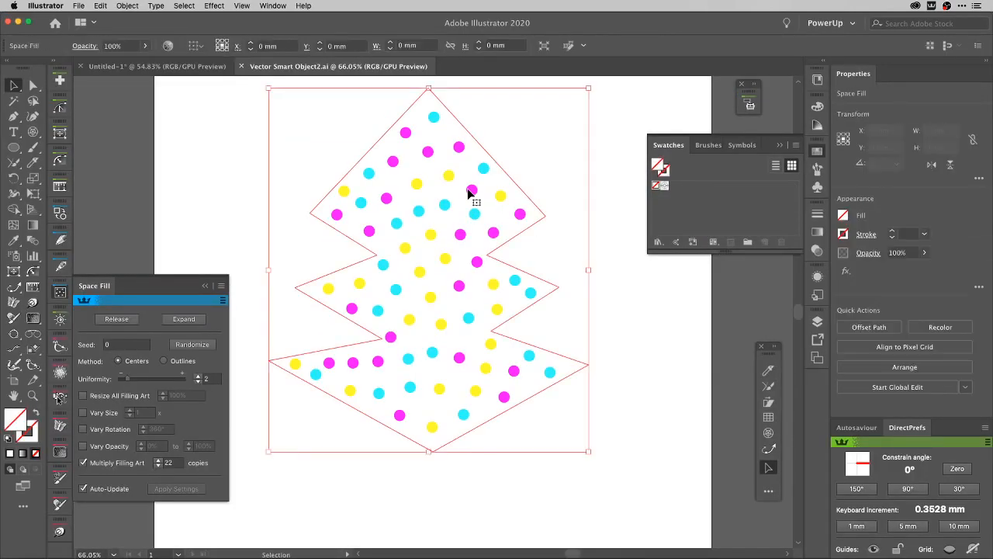
{"action": "left_click", "coordinate": [191, 345]}
{"action": "left_click", "coordinate": [194, 347]}
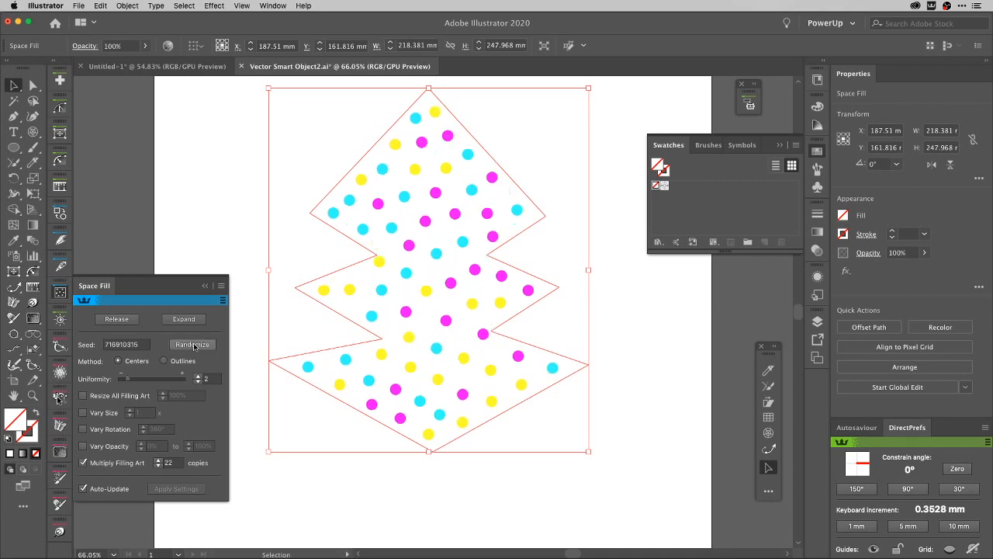
{"action": "key", "text": "super+w"}
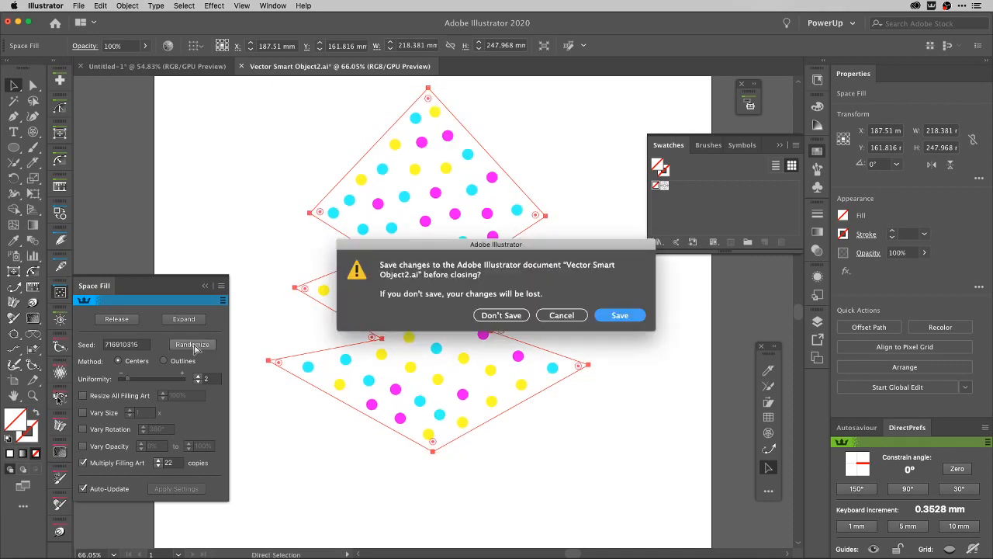
{"action": "key", "text": "super+d"}
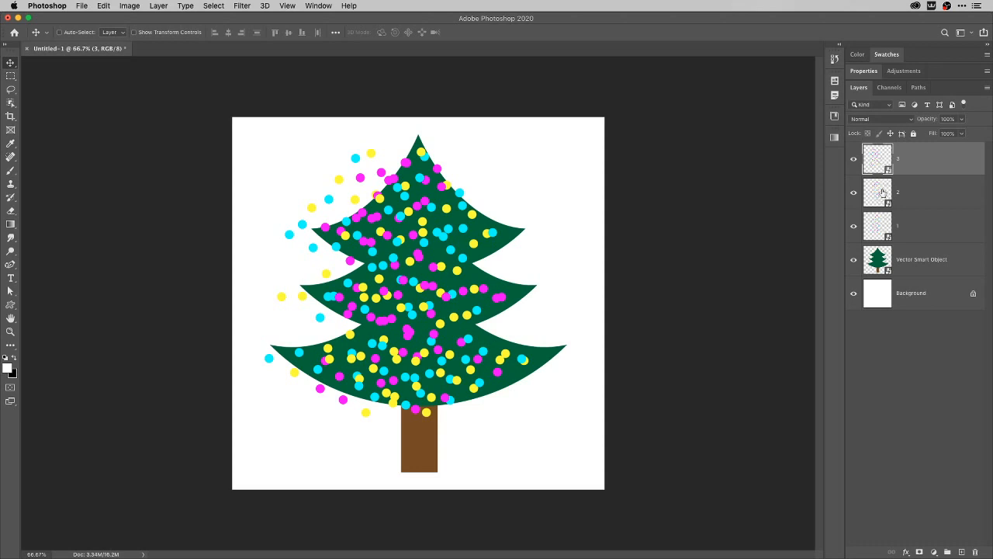
Step: Randomize the Space Fill inside layer 2's Smart Object in Illustrator again, save it and switch back to Photoshop
{"action": "double_click", "coordinate": [882, 195]}
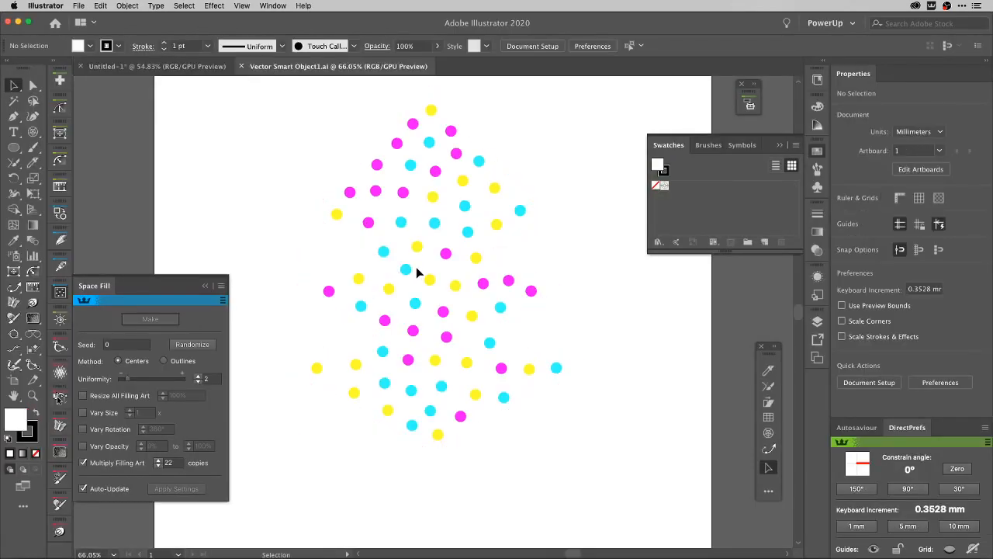
{"action": "left_click", "coordinate": [411, 275]}
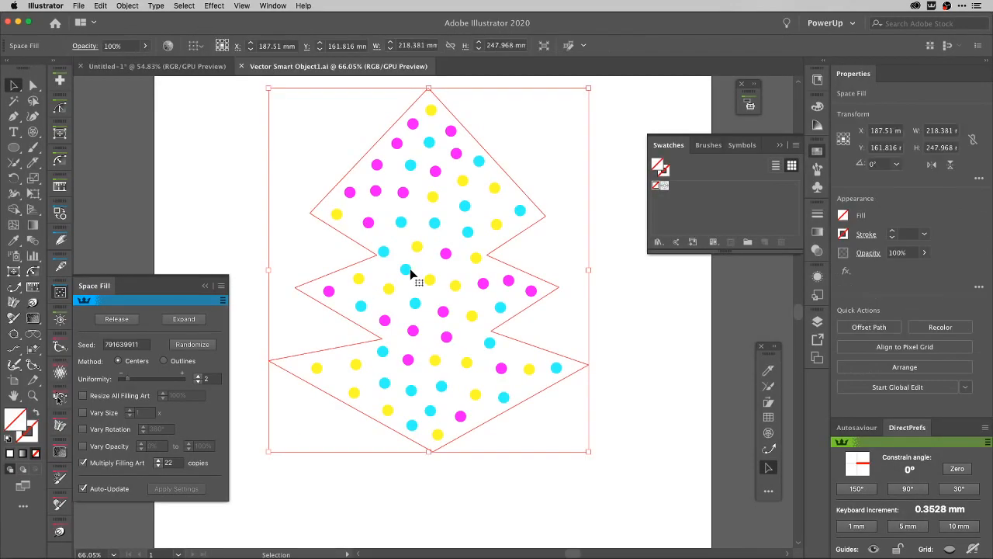
{"action": "left_click", "coordinate": [189, 345]}
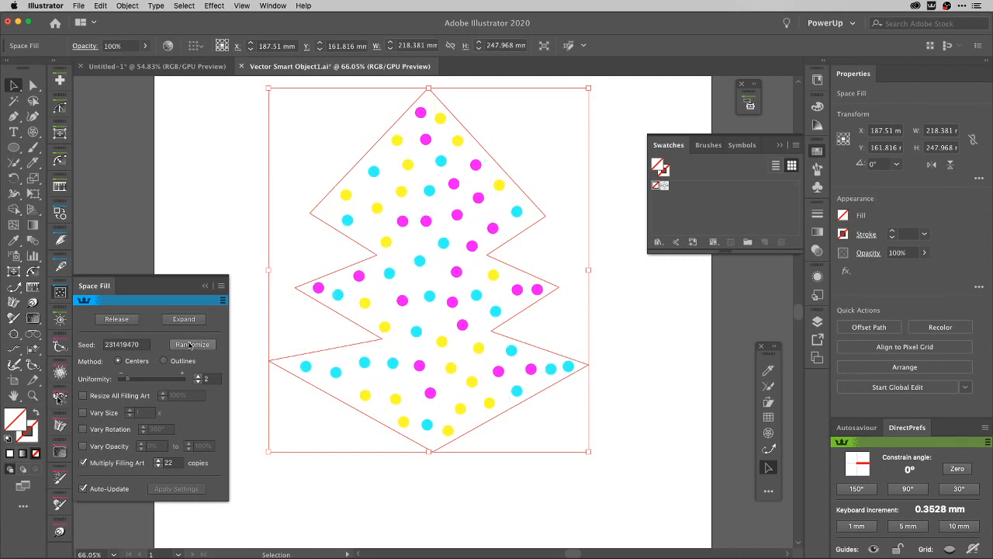
{"action": "key", "text": "super+w"}
{"action": "key", "text": "Return"}
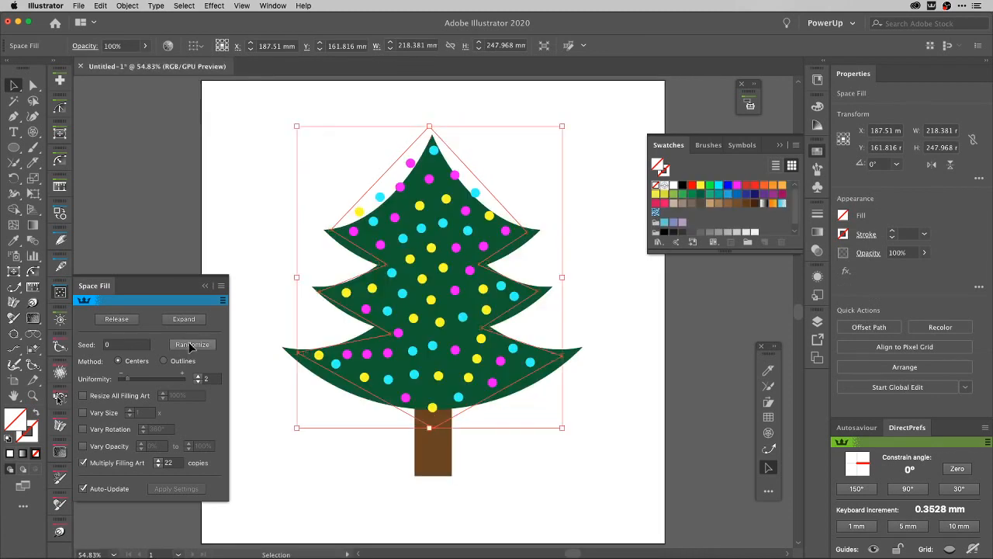
{"action": "key", "text": "super+Tab"}
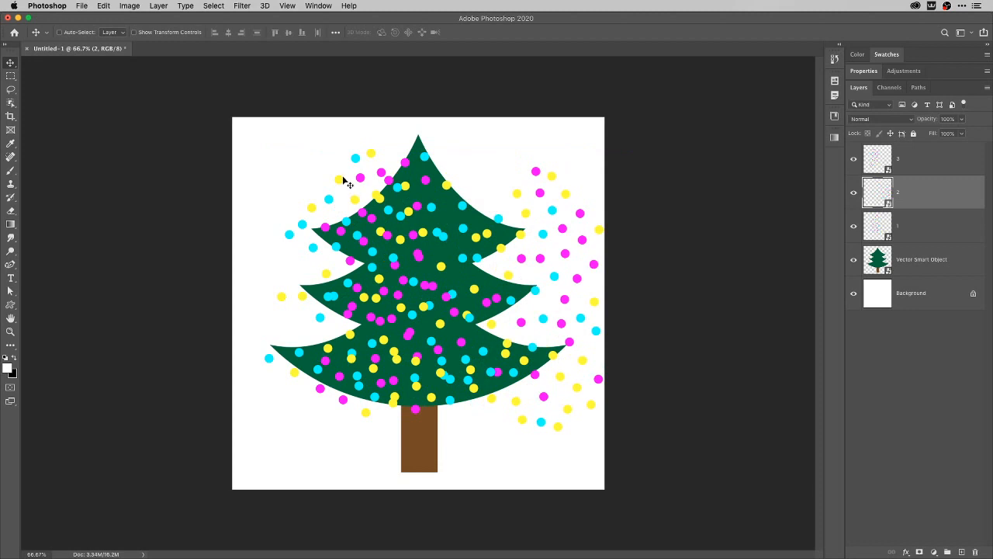
Step: Move layer 2's ornaments from beside the tree back over its branches
{"action": "left_click_drag", "start_coordinate": [350, 181], "coordinate": [412, 181]}
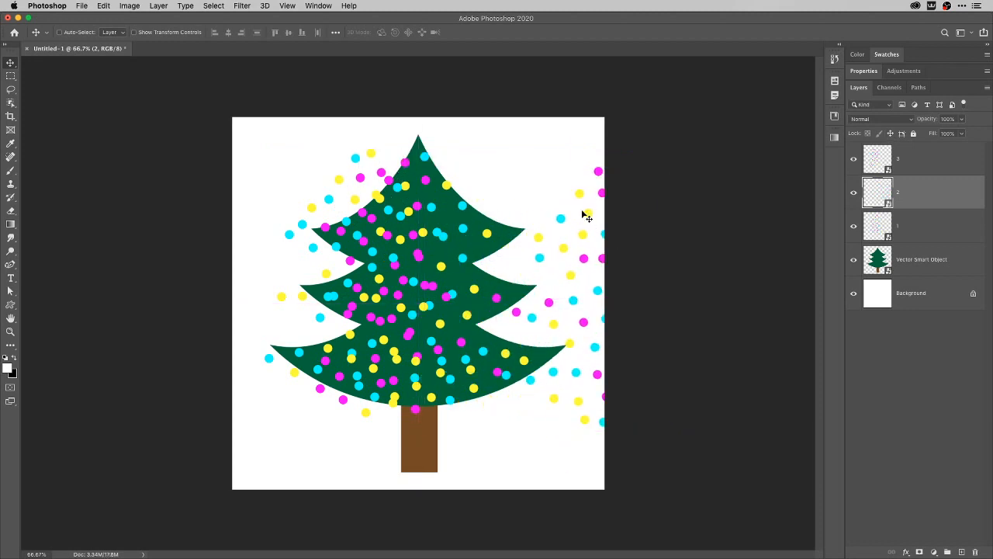
{"action": "left_click_drag", "start_coordinate": [587, 217], "coordinate": [407, 194]}
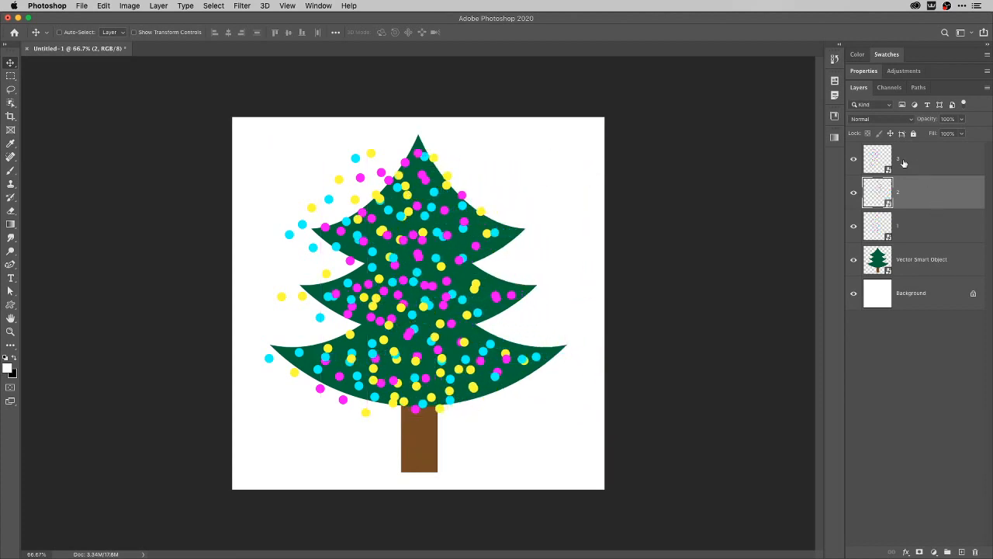
Step: Select layer 3 and nudge its ornaments across until they sit over the tree
{"action": "left_click", "coordinate": [903, 162]}
{"action": "key", "text": "shift+Right"}
{"action": "key", "text": "shift+Right"}
{"action": "key", "text": "shift+Right"}
{"action": "key", "text": "shift+Right"}
{"action": "key", "text": "shift+Right"}
{"action": "key", "text": "shift+Right"}
{"action": "key", "text": "shift+Right"}
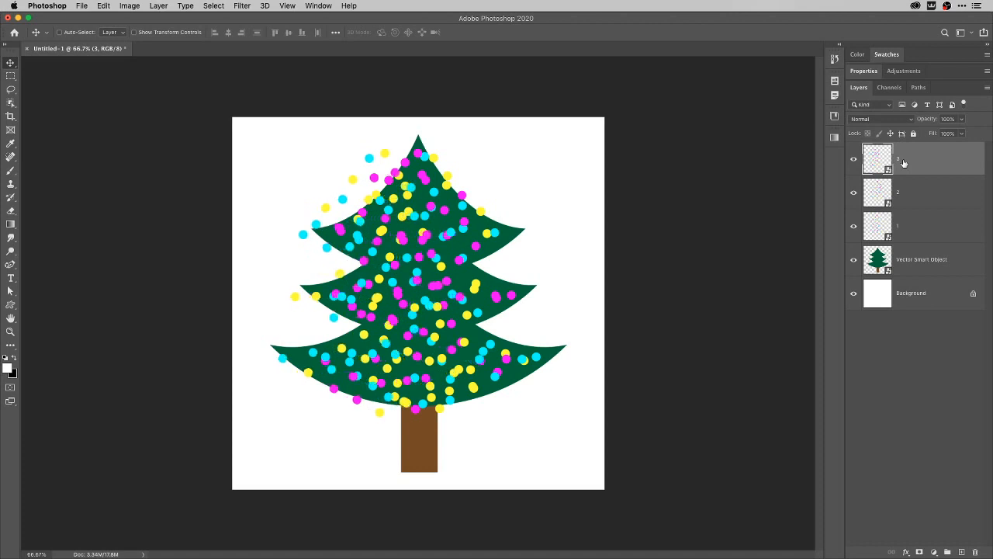
{"action": "key", "text": "shift+Right"}
{"action": "key", "text": "shift+Right"}
{"action": "key", "text": "shift+Right"}
{"action": "key", "text": "shift+Right"}
{"action": "key", "text": "shift+Right"}
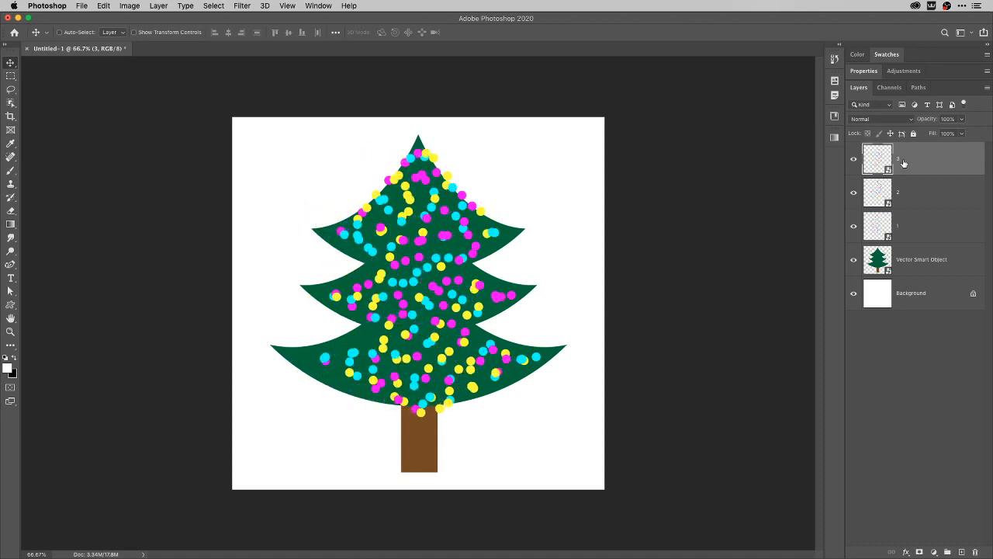
{"action": "key", "text": "shift+Right"}
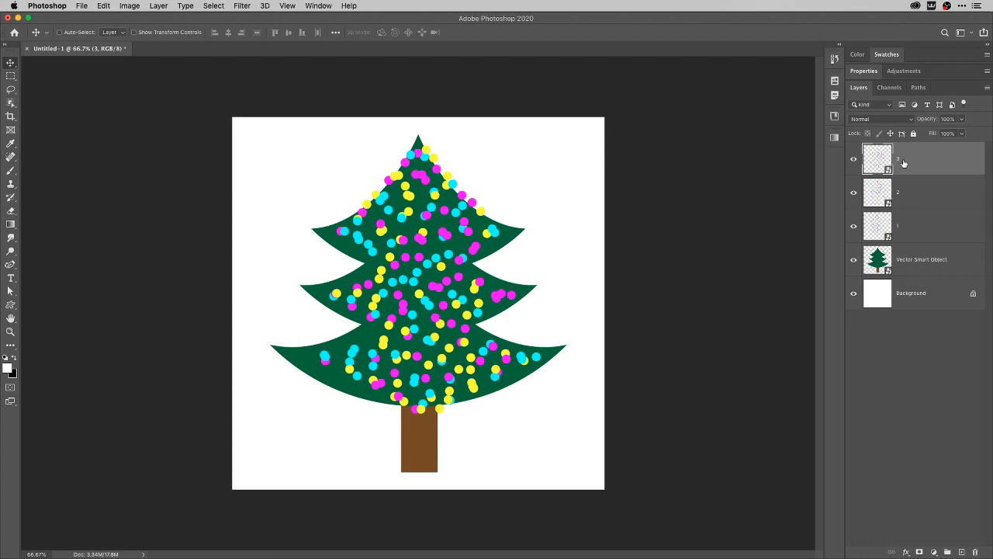
Step: Add an Outer Glow to layer 1 with Screen blending, 35% opacity, 22% spread and 20 px size
{"action": "double_click", "coordinate": [937, 229]}
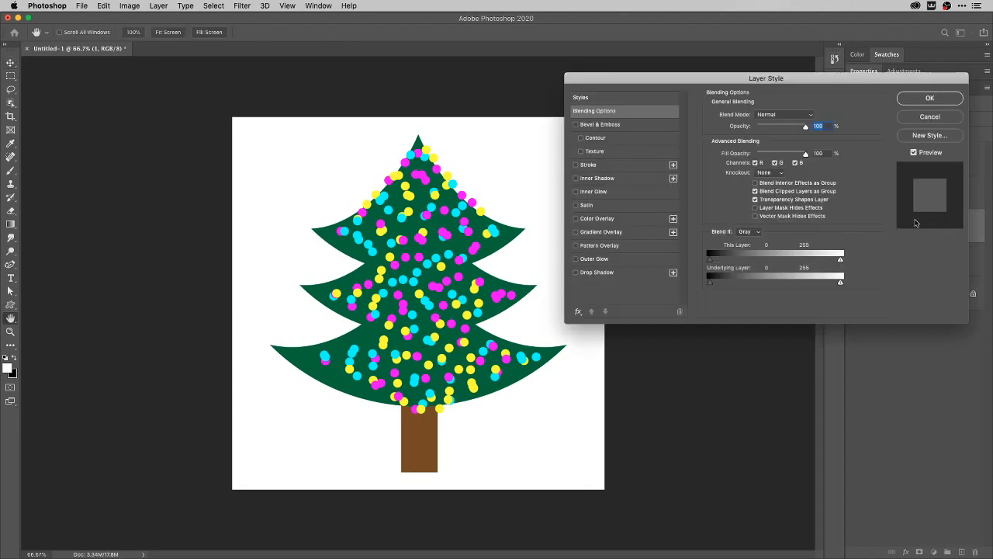
{"action": "left_click", "coordinate": [609, 261]}
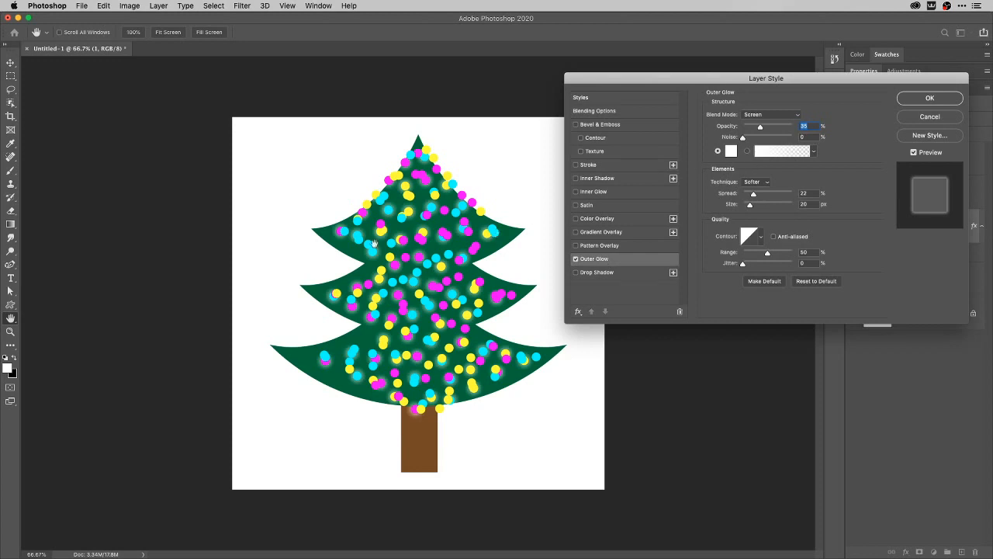
{"action": "left_click", "coordinate": [928, 98]}
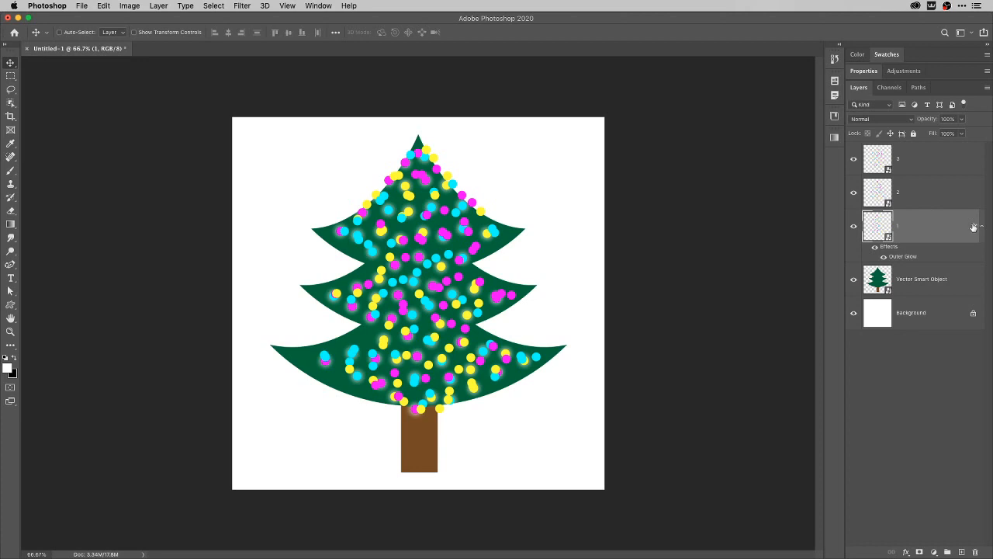
Step: Copy layer 1's Outer Glow to layers 2 and 3, and collapse the effects listings of all three layers
{"action": "left_click_drag", "start_coordinate": [973, 226], "coordinate": [967, 166]}
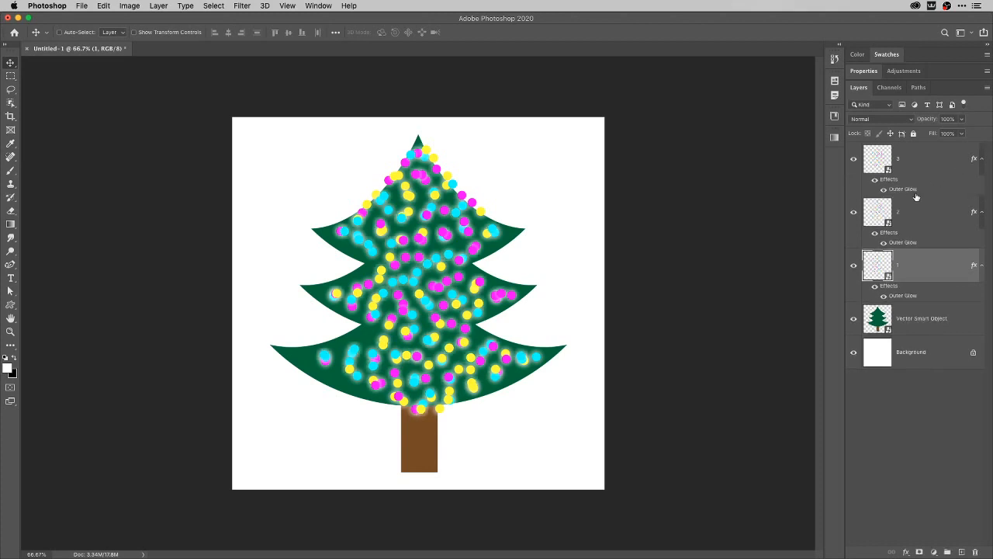
{"action": "left_click", "coordinate": [981, 159]}
{"action": "left_click", "coordinate": [981, 193]}
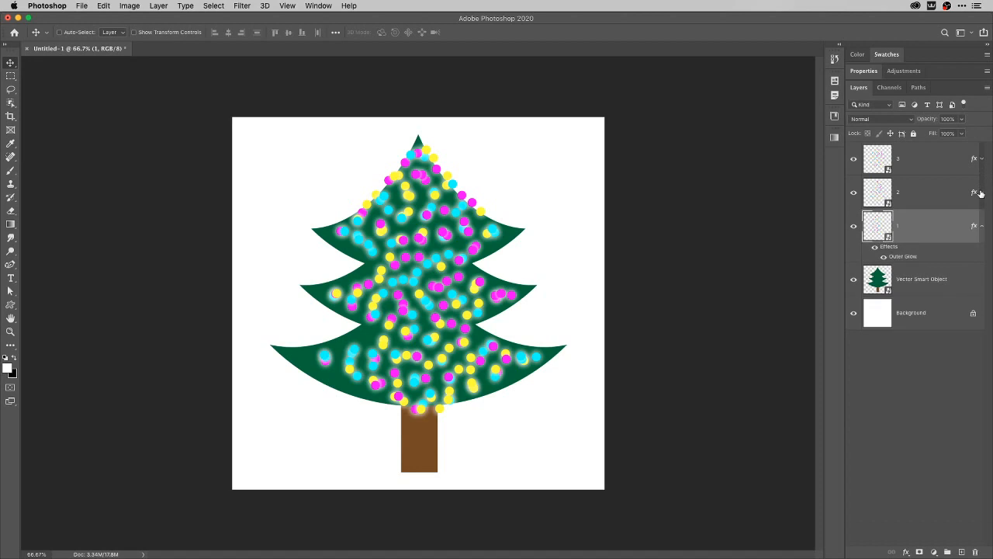
{"action": "left_click", "coordinate": [981, 226]}
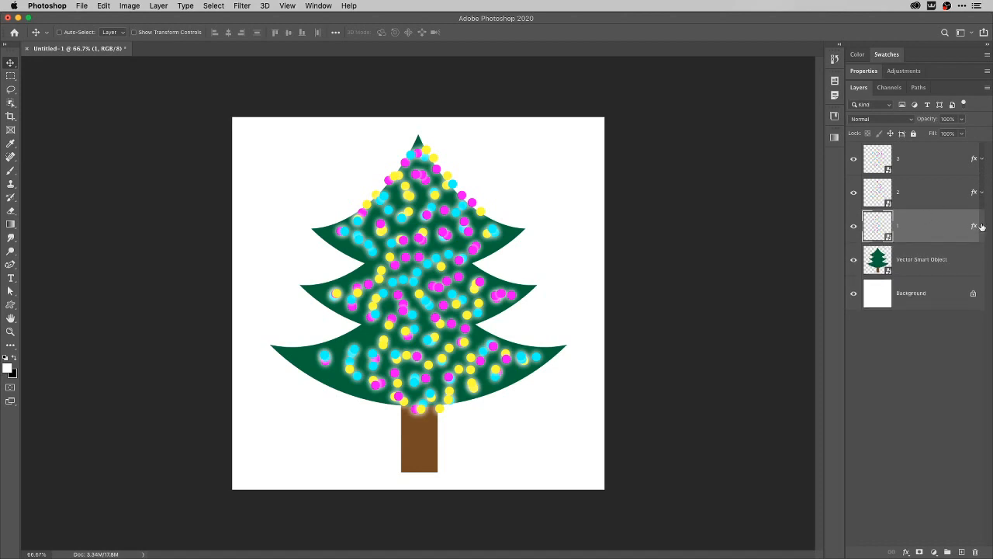
Step: Hide layers 3 and 2 so only layer 1's ornaments show, and display an enlarged Timeline
{"action": "left_click", "coordinate": [854, 159]}
{"action": "left_click", "coordinate": [855, 195]}
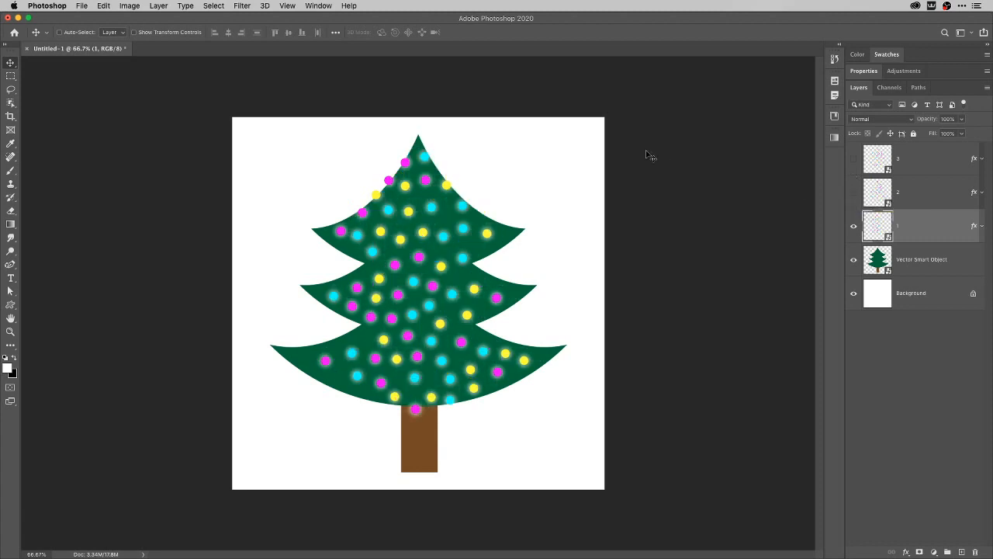
{"action": "left_click", "coordinate": [318, 6]}
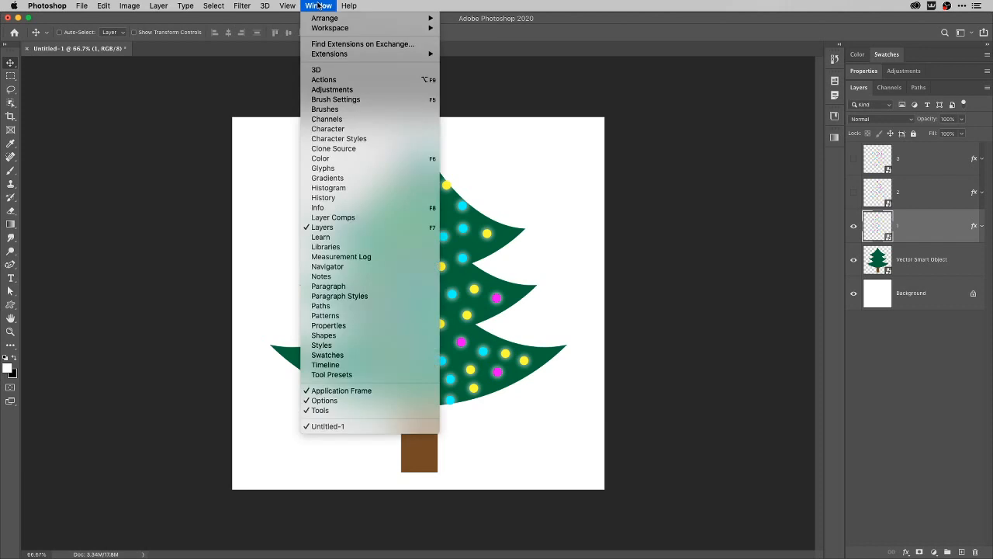
{"action": "left_click", "coordinate": [345, 364]}
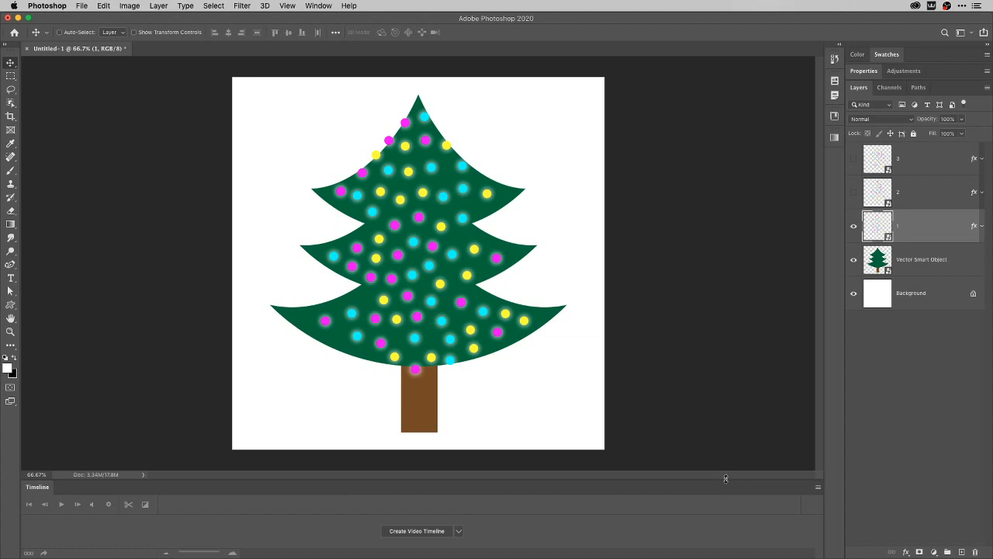
{"action": "left_click_drag", "start_coordinate": [726, 480], "coordinate": [722, 435]}
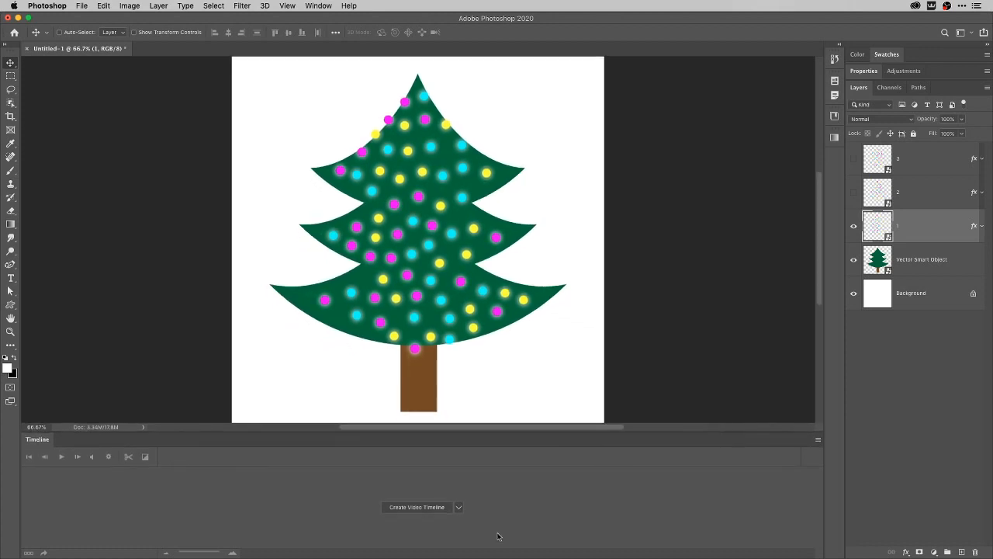
Step: Set the Timeline to frame animation and create the animation with layer 1's ornaments as its first frame
{"action": "left_click", "coordinate": [458, 508]}
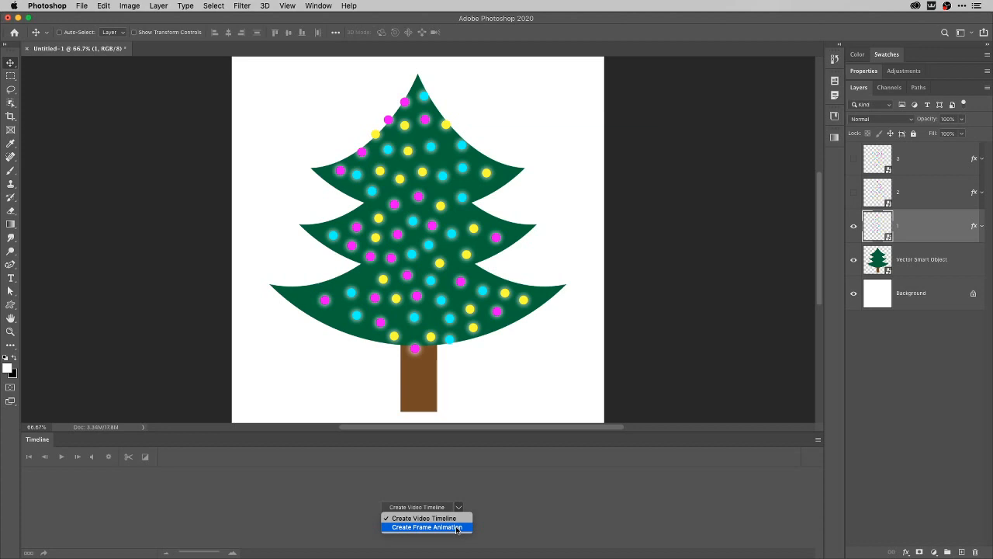
{"action": "left_click", "coordinate": [457, 528]}
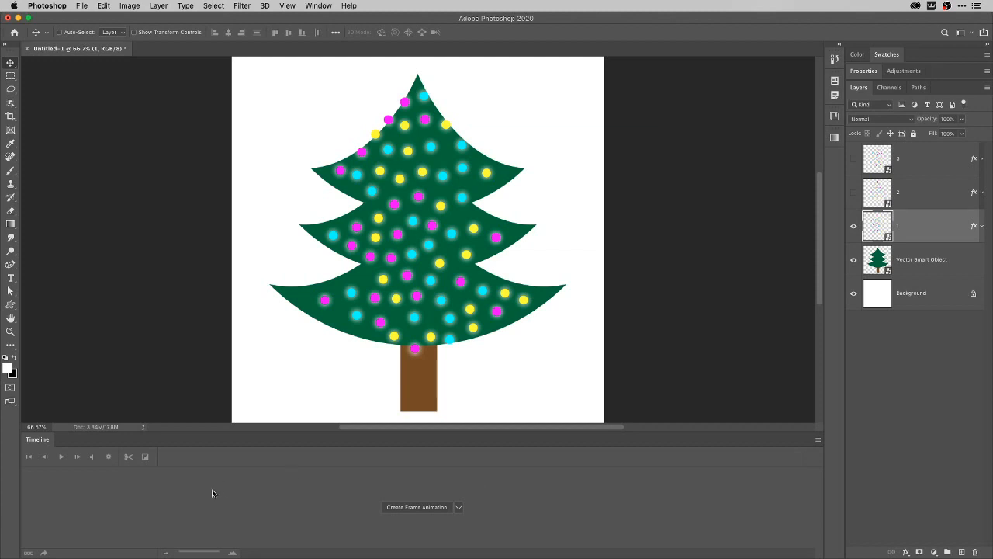
{"action": "left_click", "coordinate": [928, 288], "text": "shift"}
{"action": "left_click", "coordinate": [919, 230]}
{"action": "left_click", "coordinate": [816, 441]}
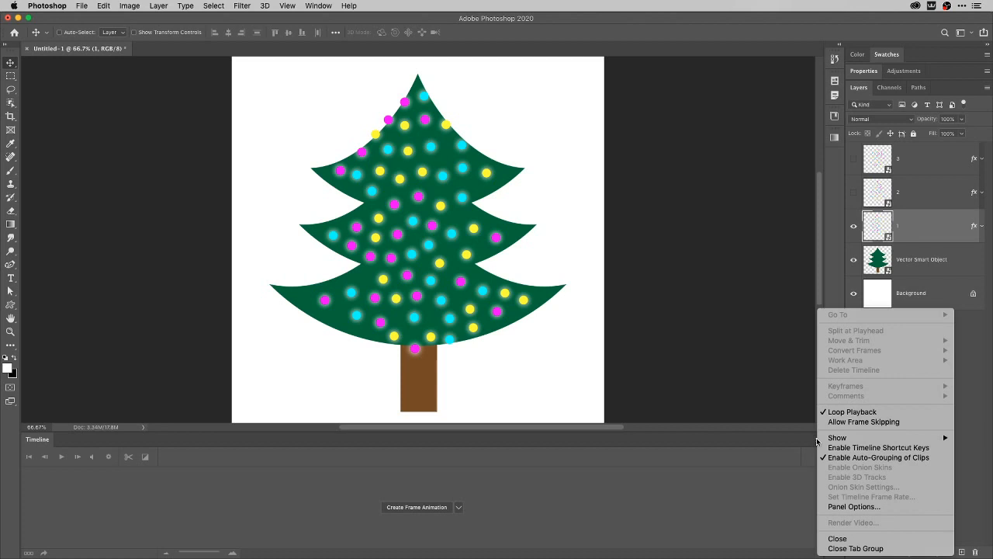
{"action": "left_click", "coordinate": [756, 484]}
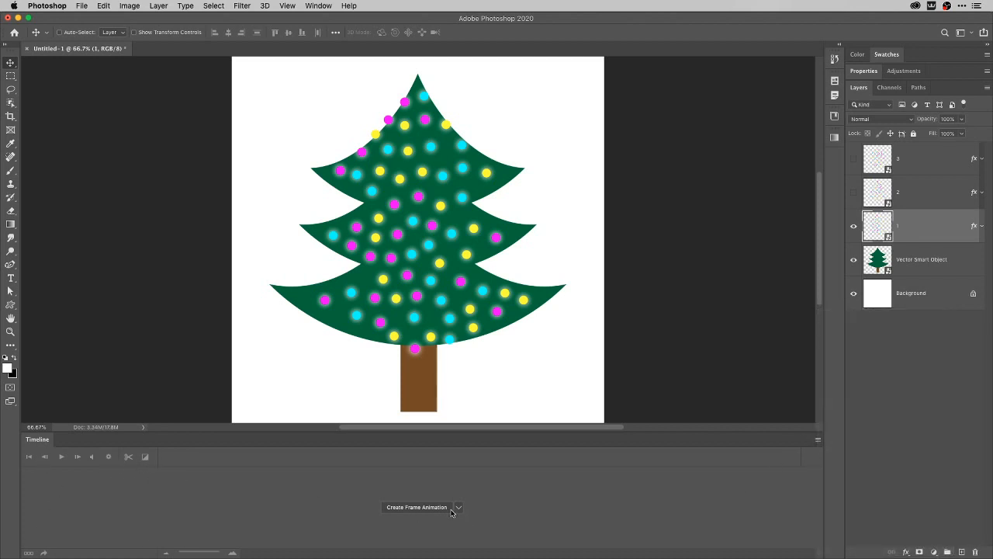
{"action": "left_click", "coordinate": [416, 506]}
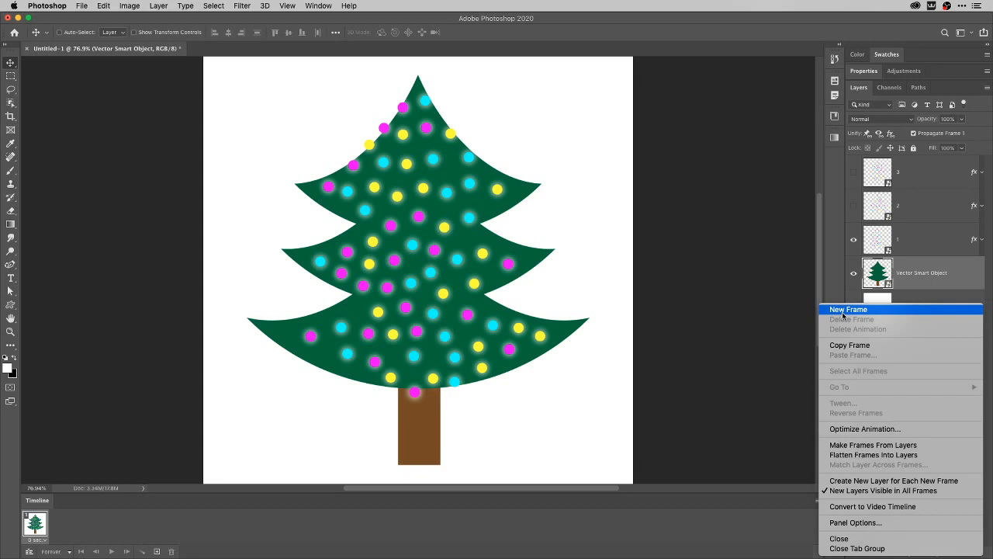
Step: Add a second animation frame with layer 1 hidden and layer 2's ornaments visible
{"action": "left_click", "coordinate": [843, 314]}
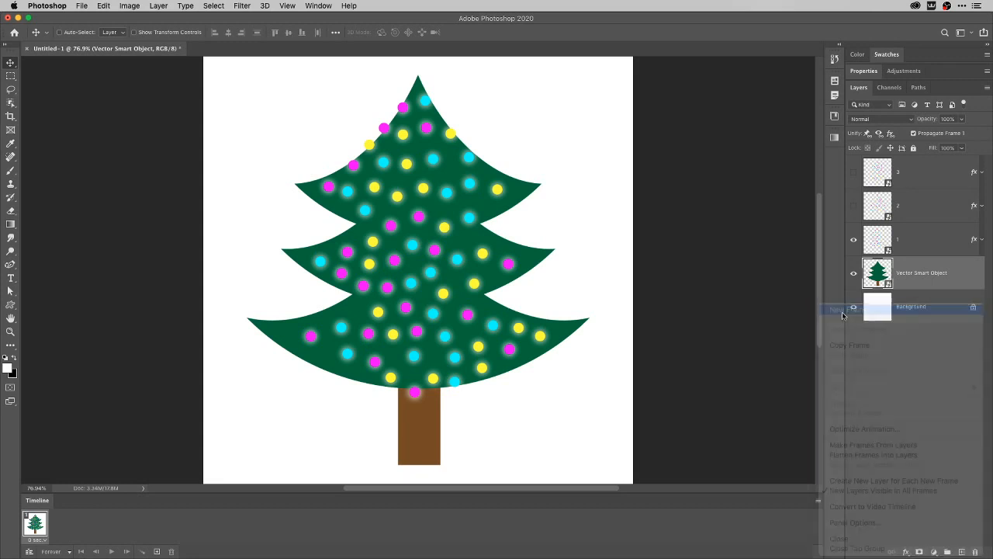
{"action": "left_click", "coordinate": [854, 241]}
{"action": "right_click", "coordinate": [853, 205]}
{"action": "left_click", "coordinate": [847, 204]}
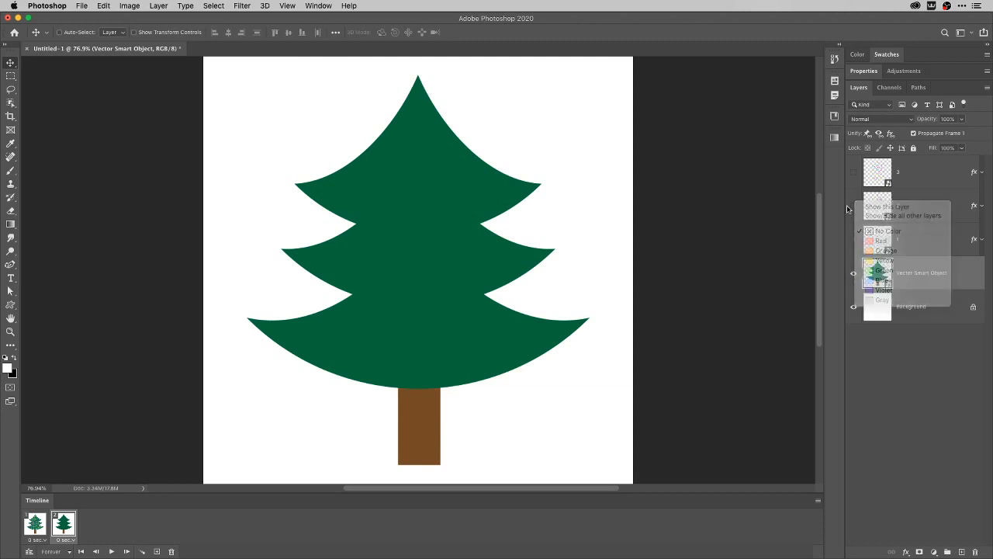
{"action": "left_click", "coordinate": [853, 207]}
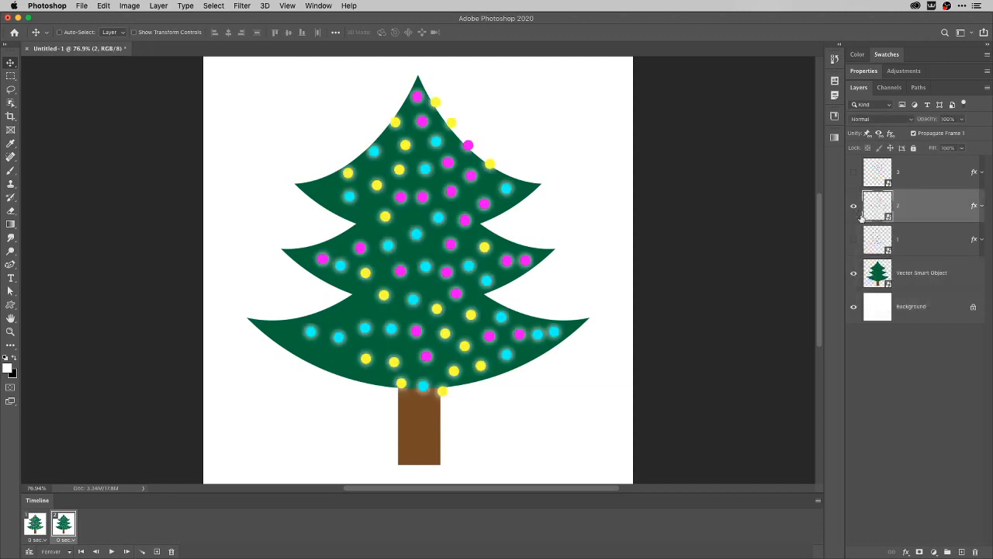
Step: Add a third animation frame with layer 2 hidden and layer 3's ornaments visible
{"action": "left_click", "coordinate": [818, 501]}
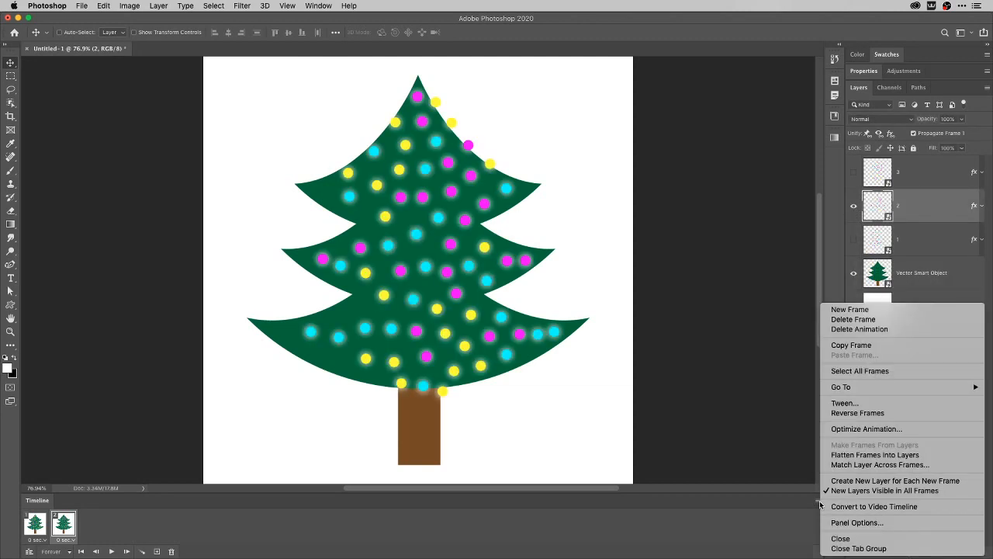
{"action": "left_click", "coordinate": [859, 312]}
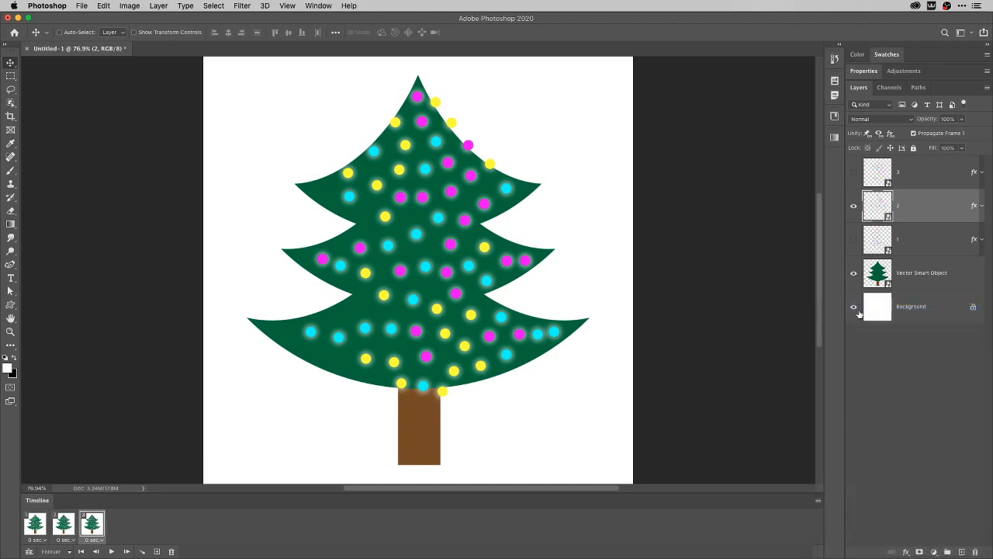
{"action": "left_click", "coordinate": [854, 205]}
{"action": "left_click", "coordinate": [853, 172]}
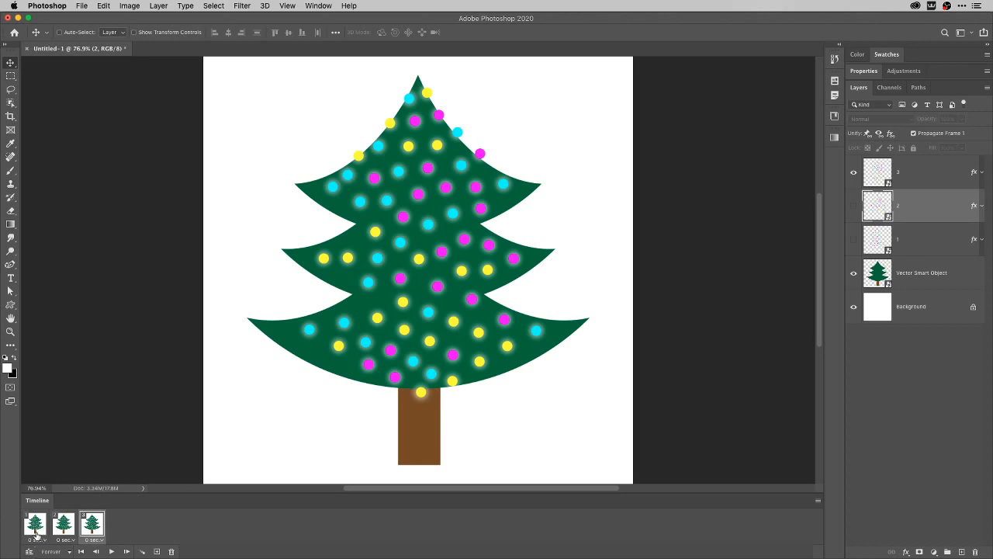
Step: Play the three-frame animation to check its speed, and stop it
{"action": "left_click", "coordinate": [110, 552]}
{"action": "left_click", "coordinate": [110, 552]}
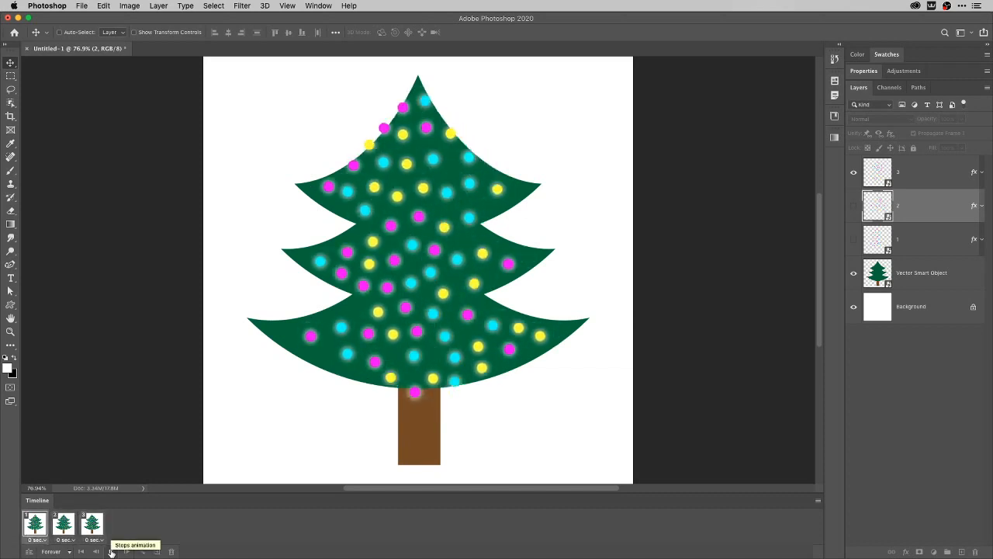
{"action": "left_click", "coordinate": [111, 552]}
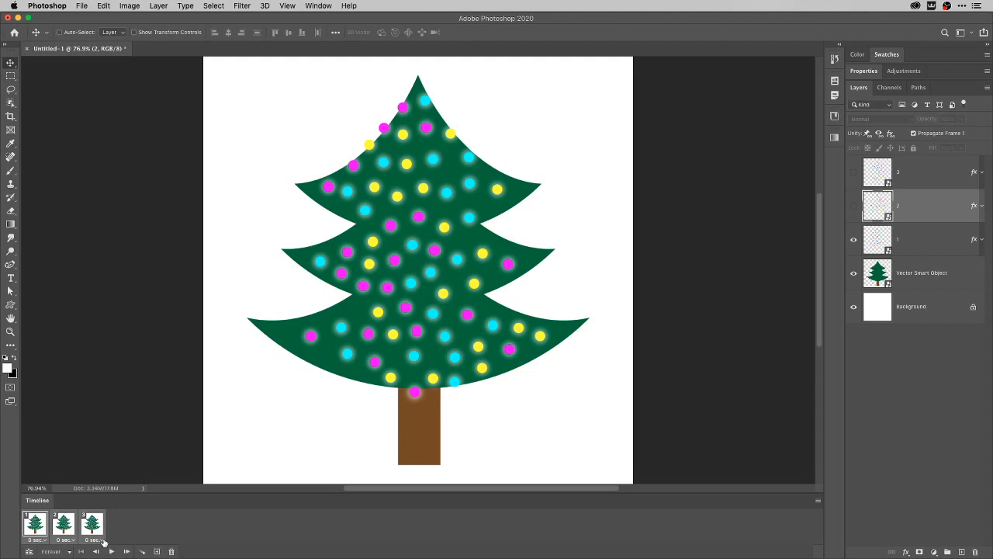
Step: Set the delay of all three frames to 1.0 second, play the animation to check the timing, and stop it
{"action": "left_click", "coordinate": [103, 541]}
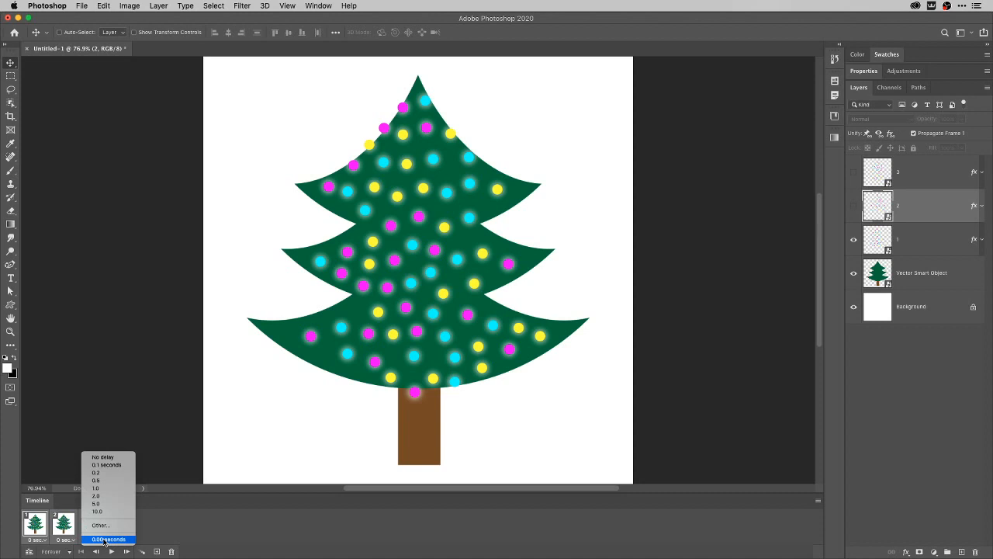
{"action": "left_click", "coordinate": [115, 489]}
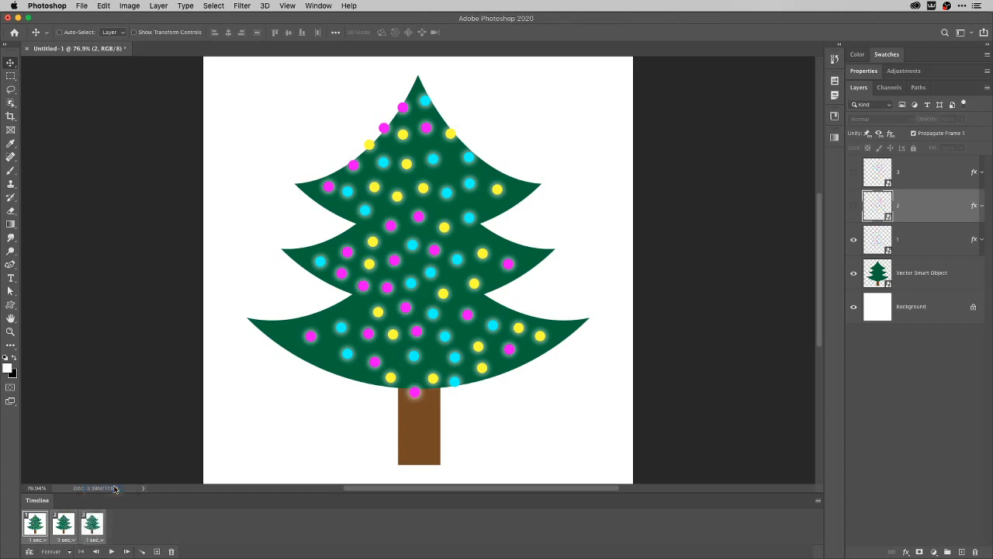
{"action": "left_click", "coordinate": [111, 551]}
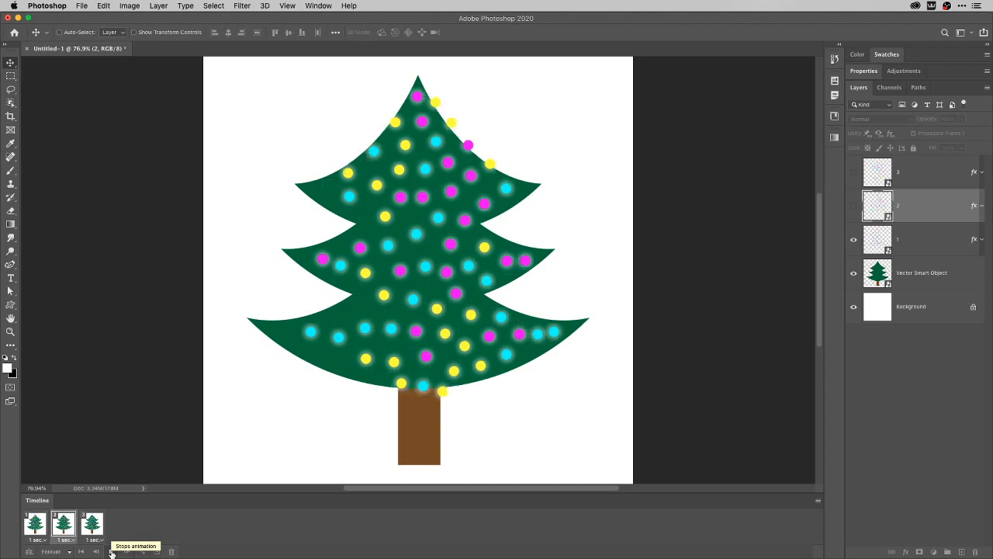
{"action": "left_click", "coordinate": [111, 552]}
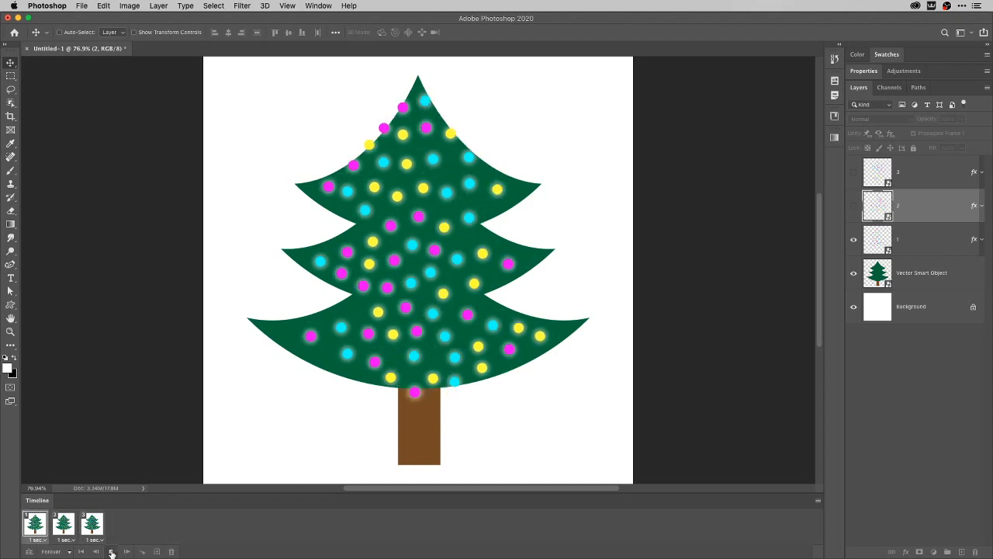
{"action": "left_click", "coordinate": [110, 551]}
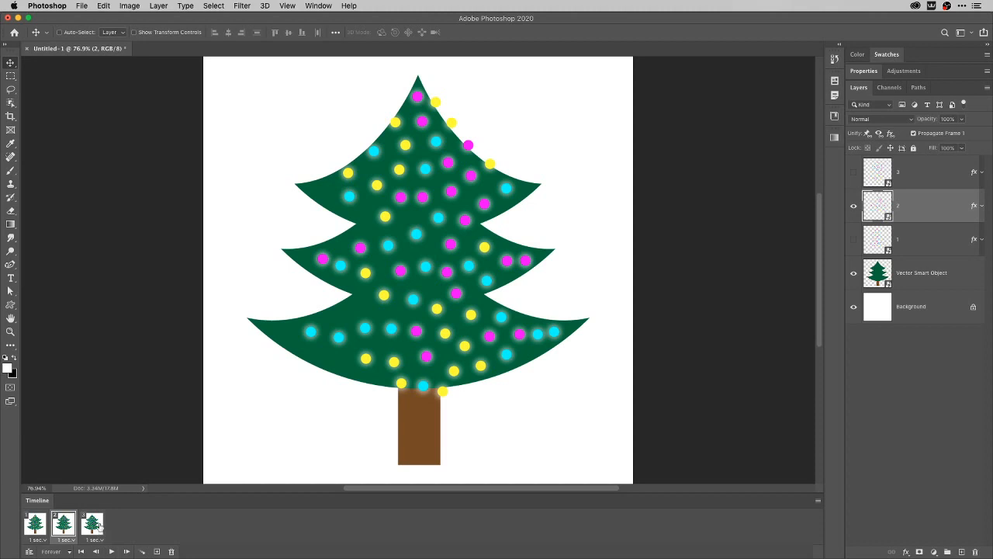
Step: Set the delay of all three frames to 0.5 seconds, play the animation to check the timing, and stop it
{"action": "left_click", "coordinate": [40, 526]}
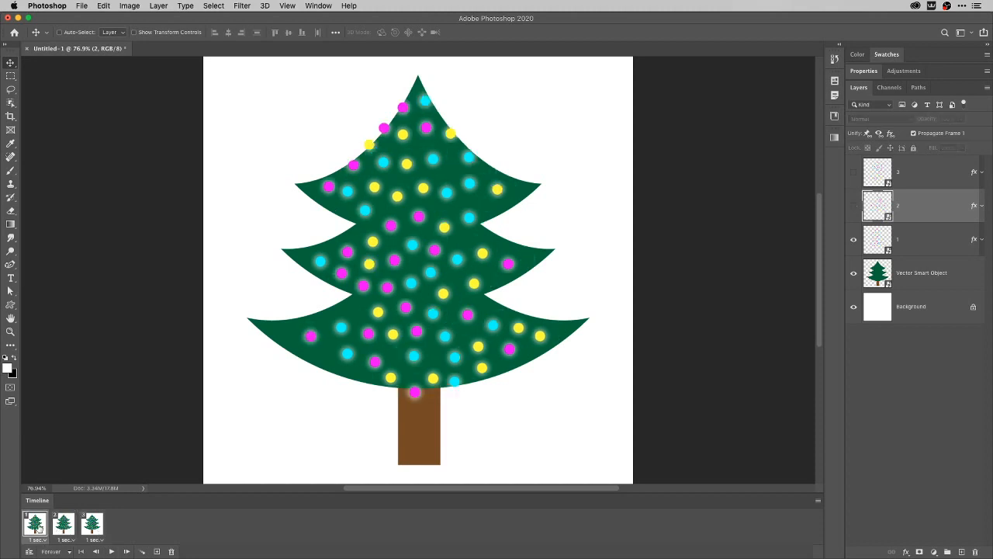
{"action": "left_click", "coordinate": [101, 540]}
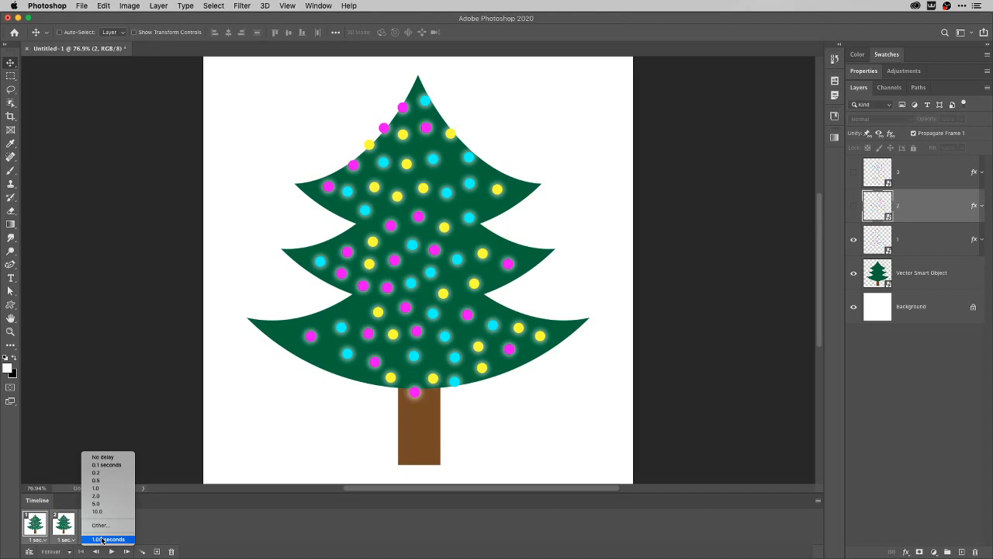
{"action": "left_click", "coordinate": [113, 480]}
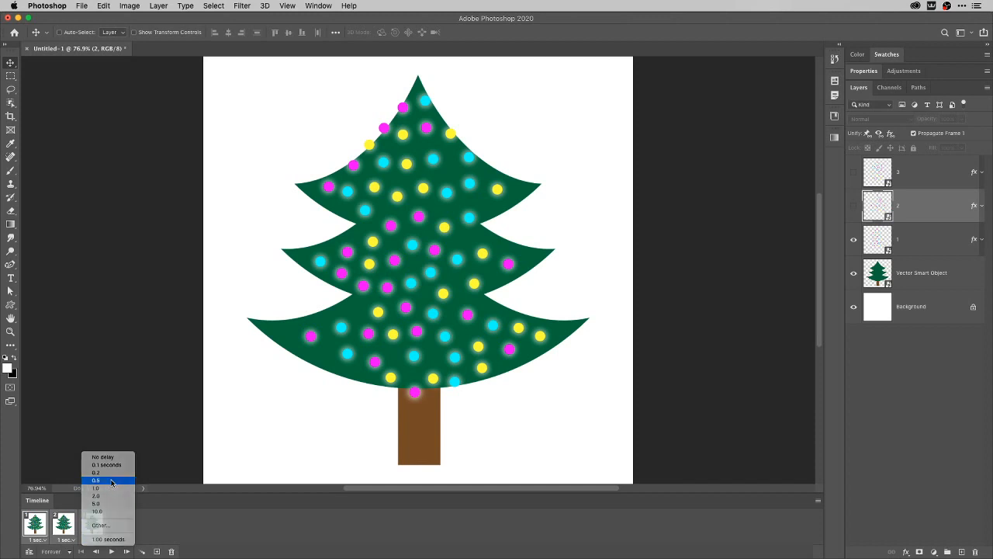
{"action": "left_click", "coordinate": [111, 551]}
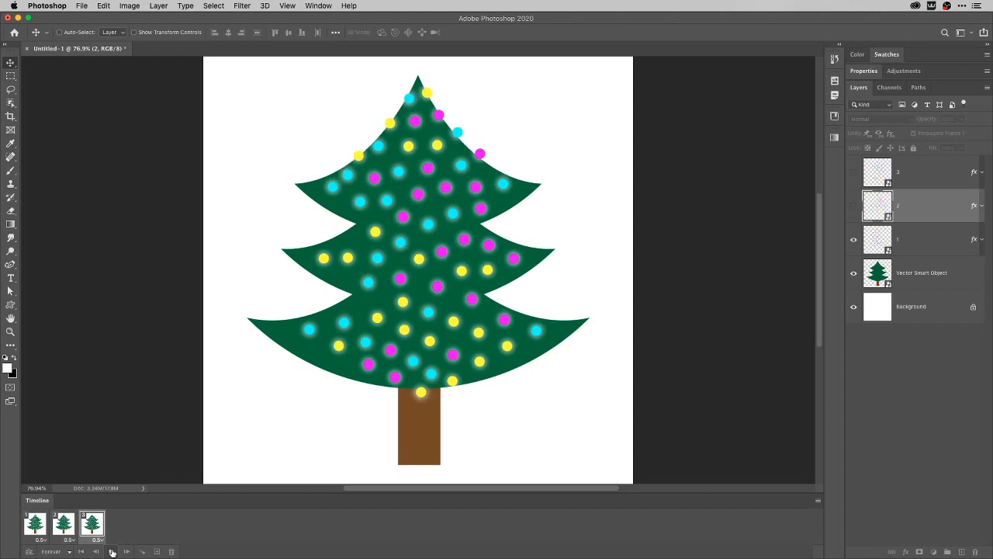
{"action": "left_click", "coordinate": [112, 551]}
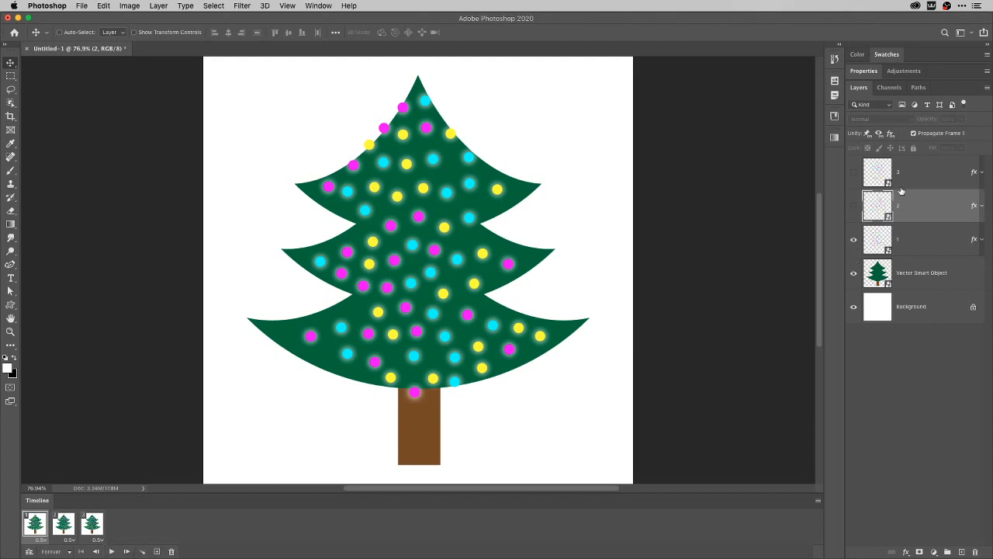
{"action": "left_click", "coordinate": [818, 501]}
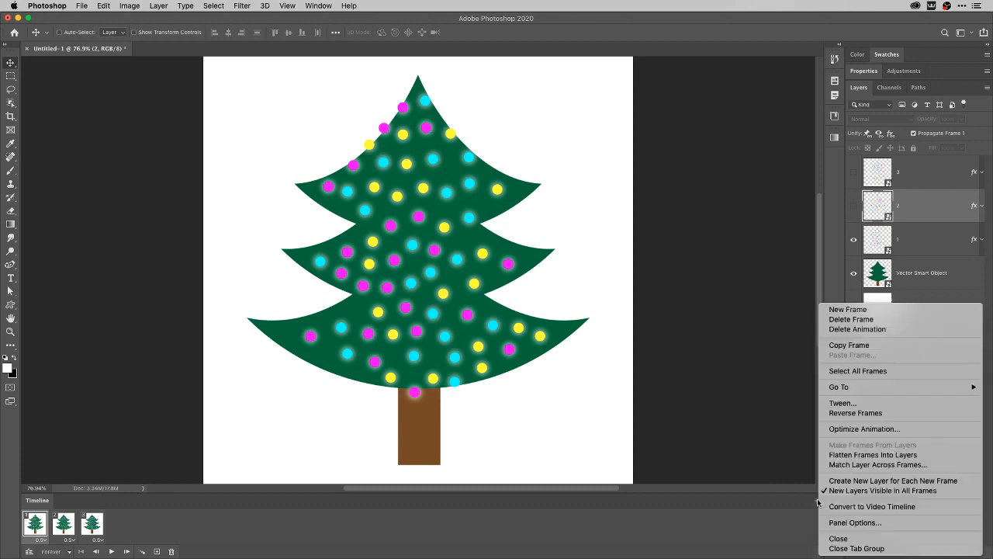
{"action": "left_click", "coordinate": [774, 512]}
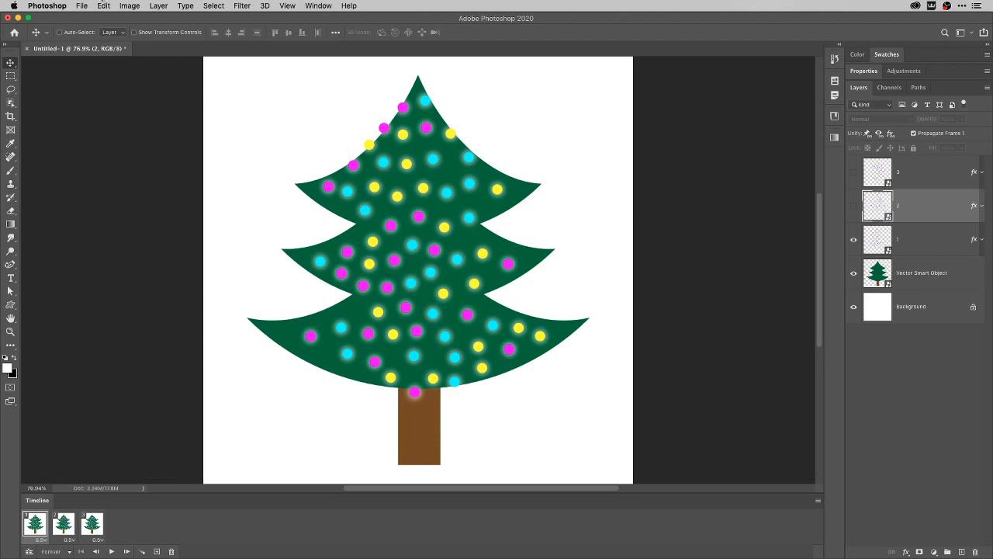
Step: Start a Save for Web (Legacy) export with an enlarged preview, keeping the GIF format and Selective color reduction
{"action": "left_click", "coordinate": [82, 6]}
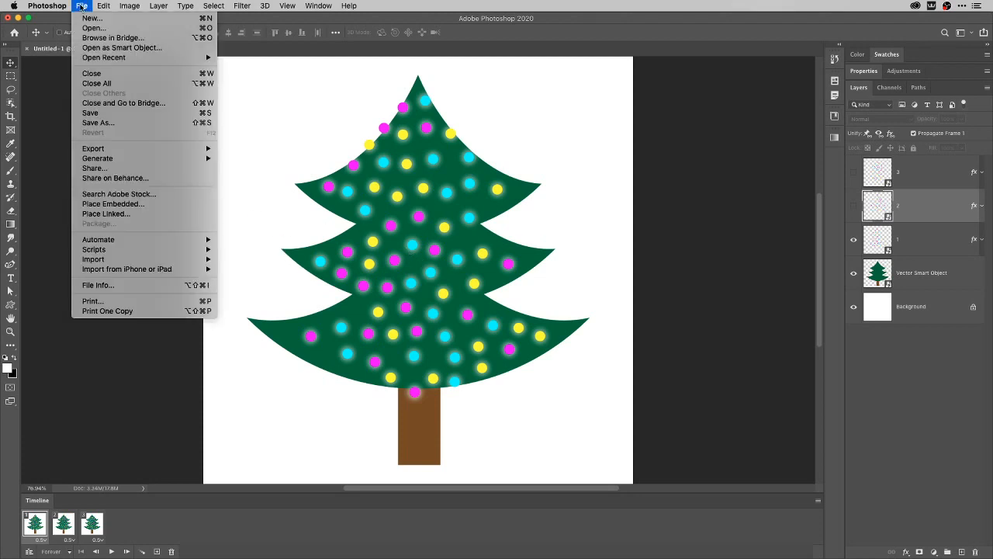
{"action": "mouse_move", "coordinate": [138, 162]}
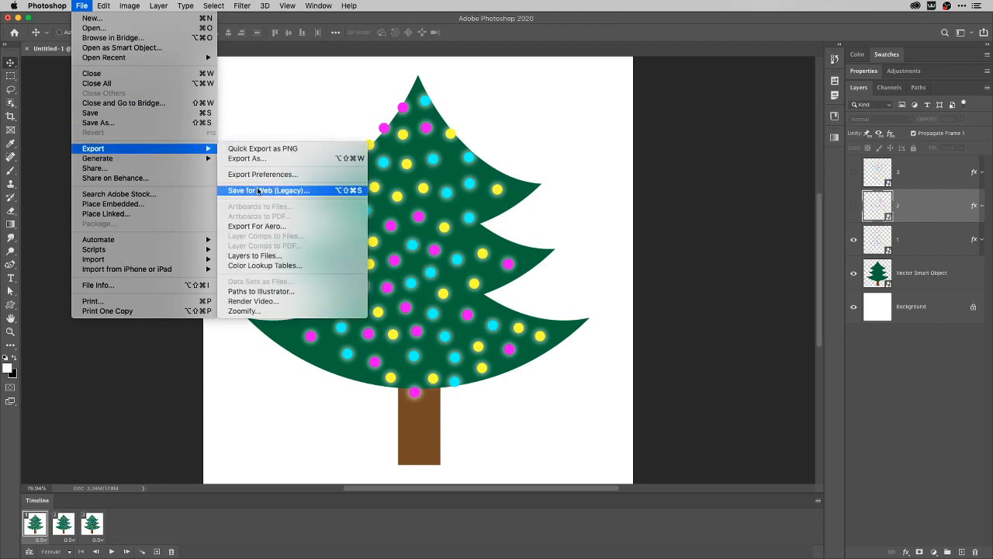
{"action": "left_click", "coordinate": [259, 190]}
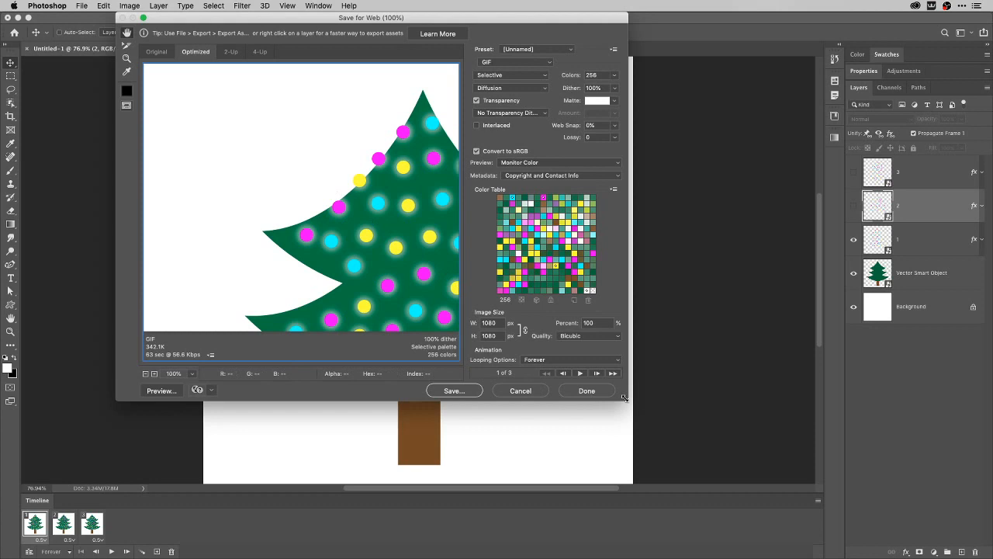
{"action": "left_click_drag", "start_coordinate": [626, 400], "coordinate": [784, 462]}
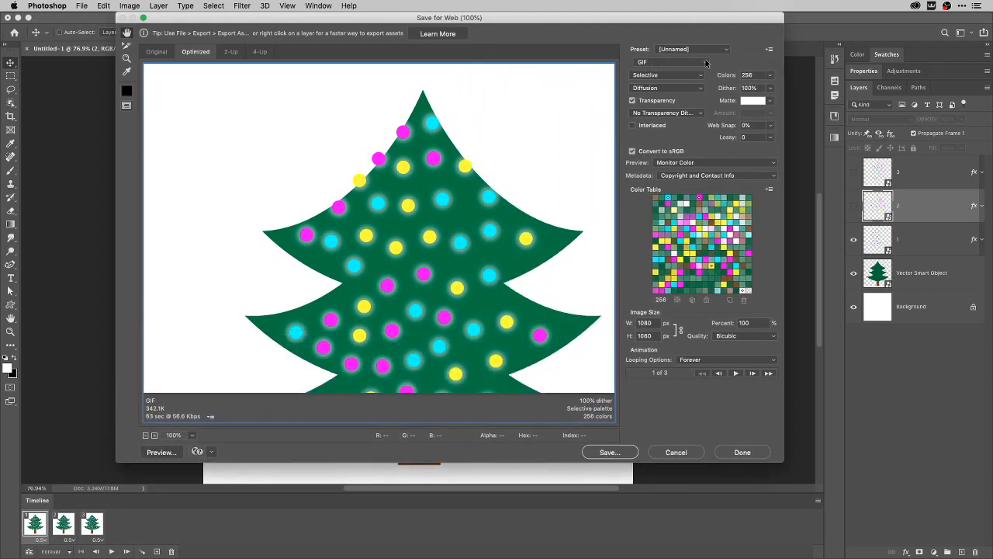
{"action": "left_click", "coordinate": [704, 62]}
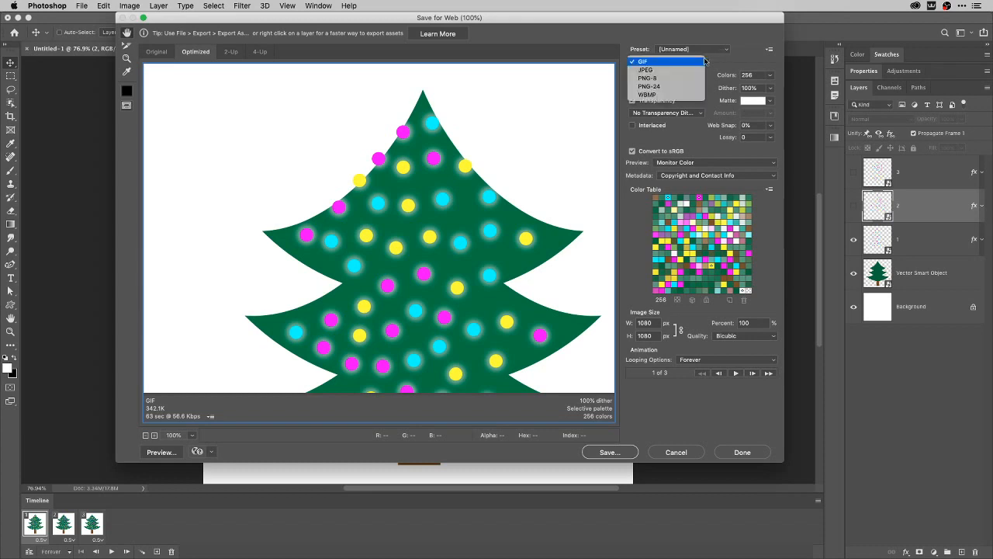
{"action": "left_click", "coordinate": [716, 60]}
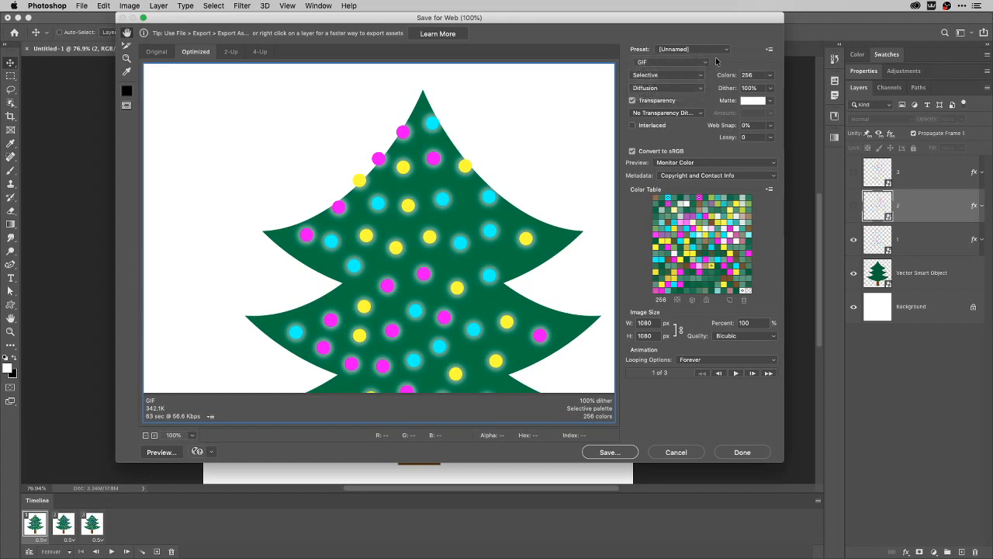
{"action": "left_click", "coordinate": [699, 77]}
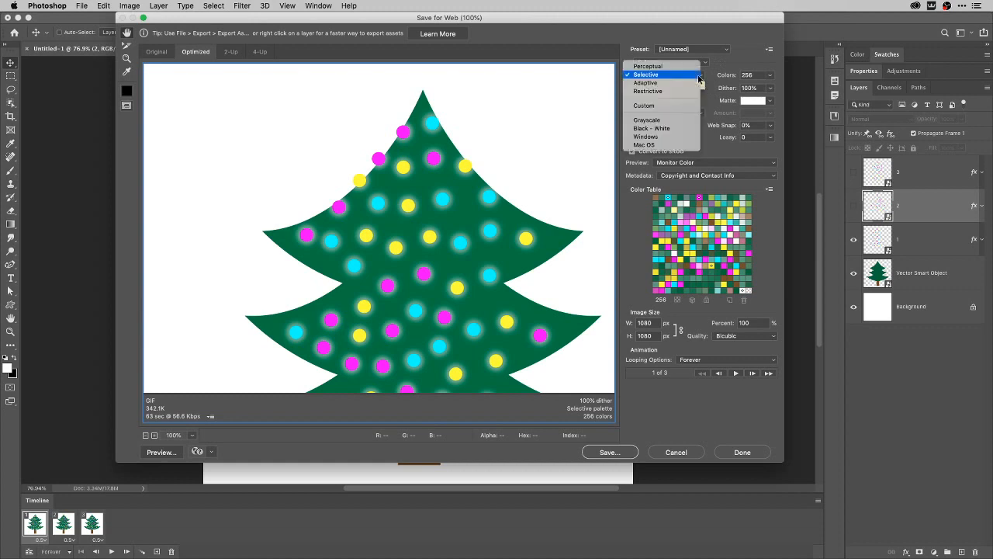
{"action": "left_click", "coordinate": [703, 75]}
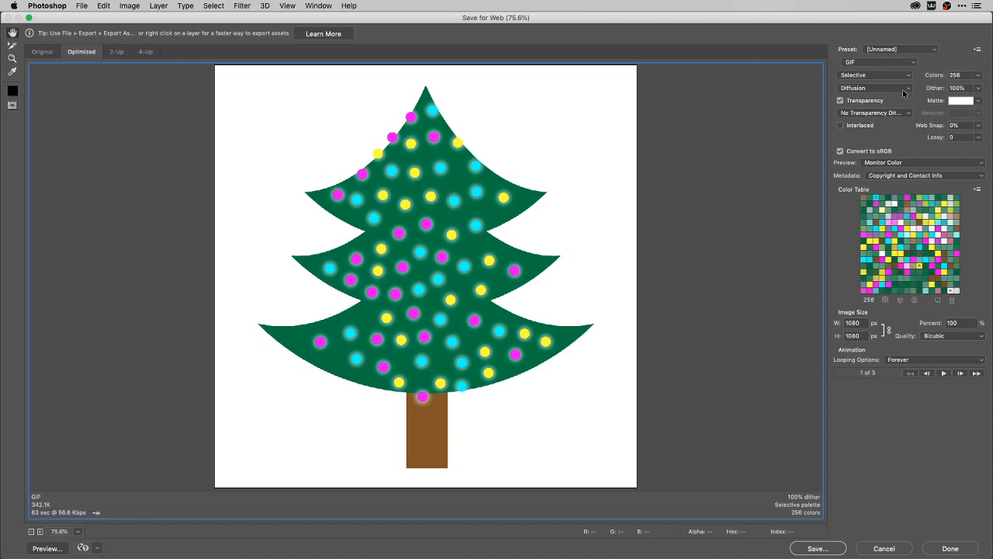
Step: Reduce the GIF to 32 colors, play the optimized animation preview, and stop it
{"action": "left_click", "coordinate": [978, 75]}
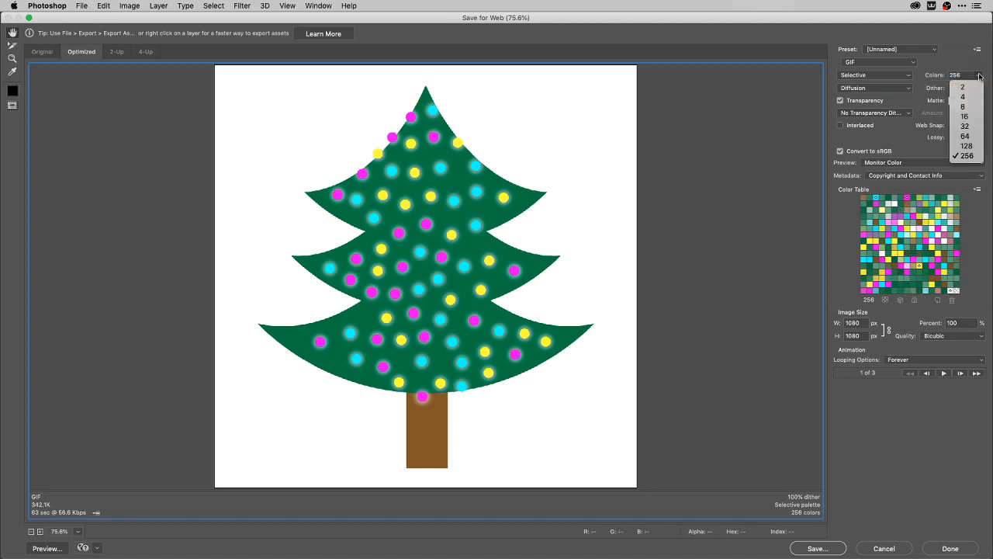
{"action": "left_click", "coordinate": [975, 125]}
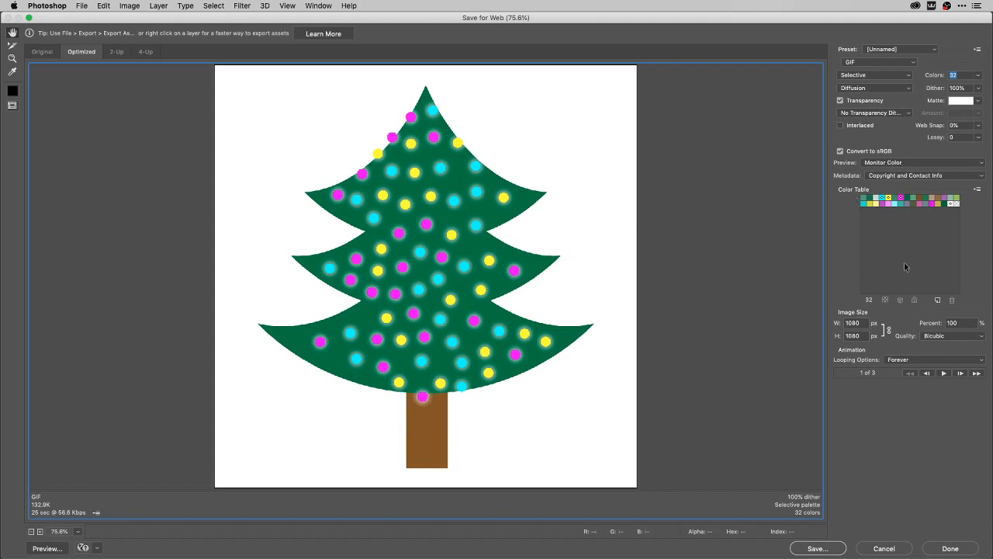
{"action": "left_click", "coordinate": [944, 373]}
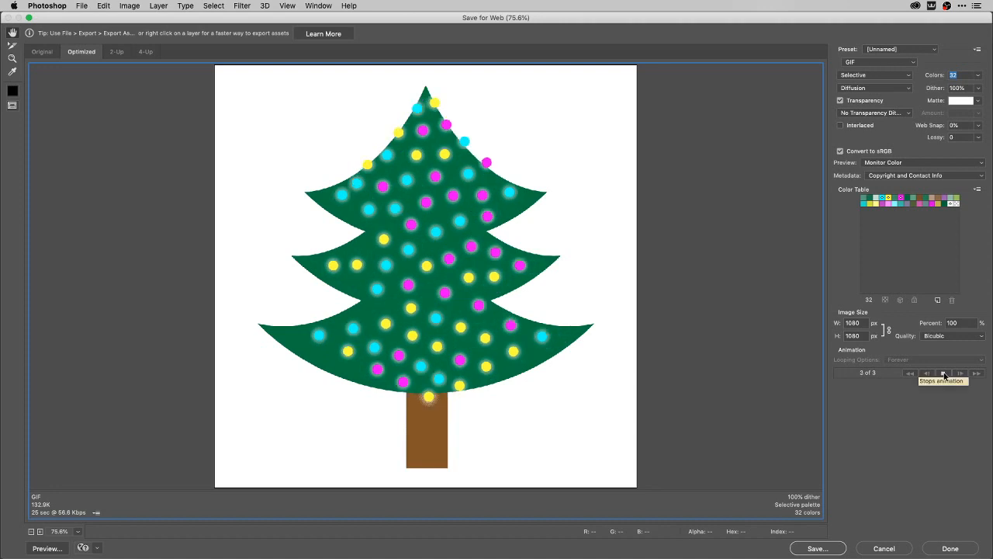
{"action": "left_click", "coordinate": [943, 373]}
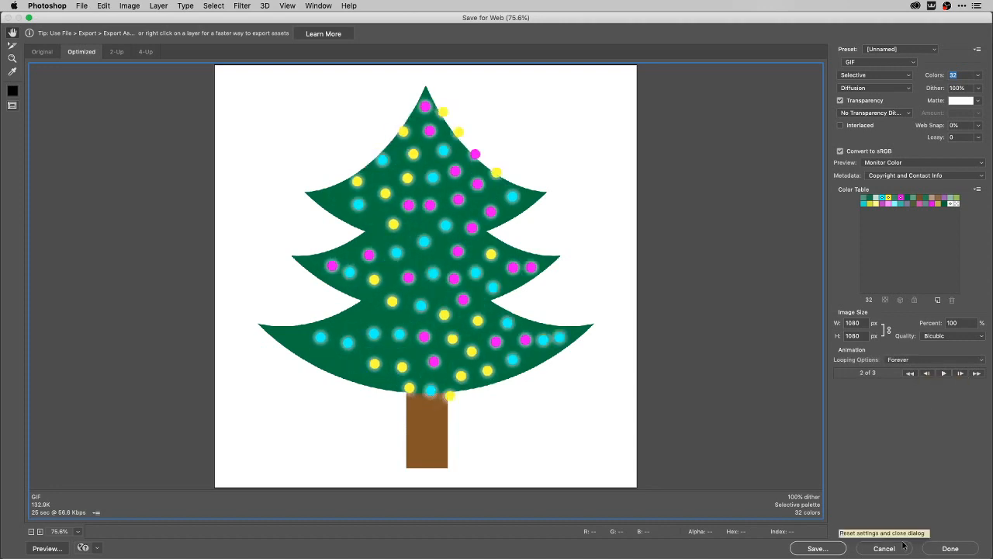
Step: Save the animated GIF to the Desktop as treeGif
{"action": "left_click", "coordinate": [817, 549]}
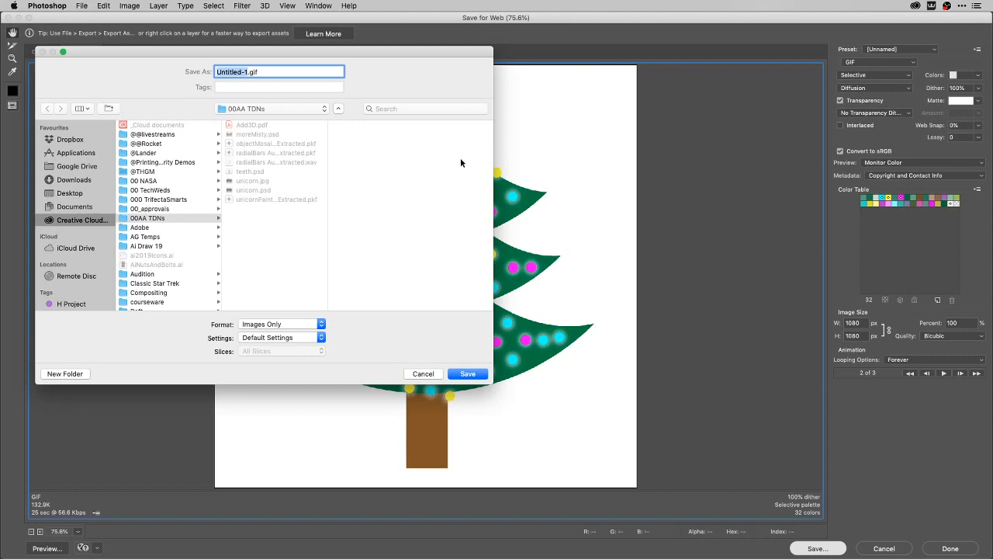
{"action": "key", "text": "super+shift+d"}
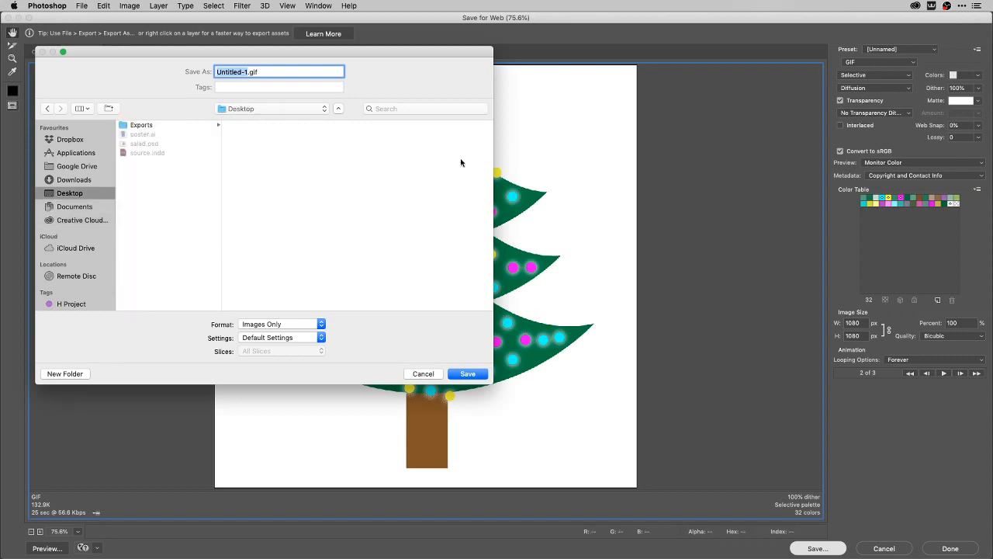
{"action": "type", "text": "treeGif"}
{"action": "key", "text": "Return"}
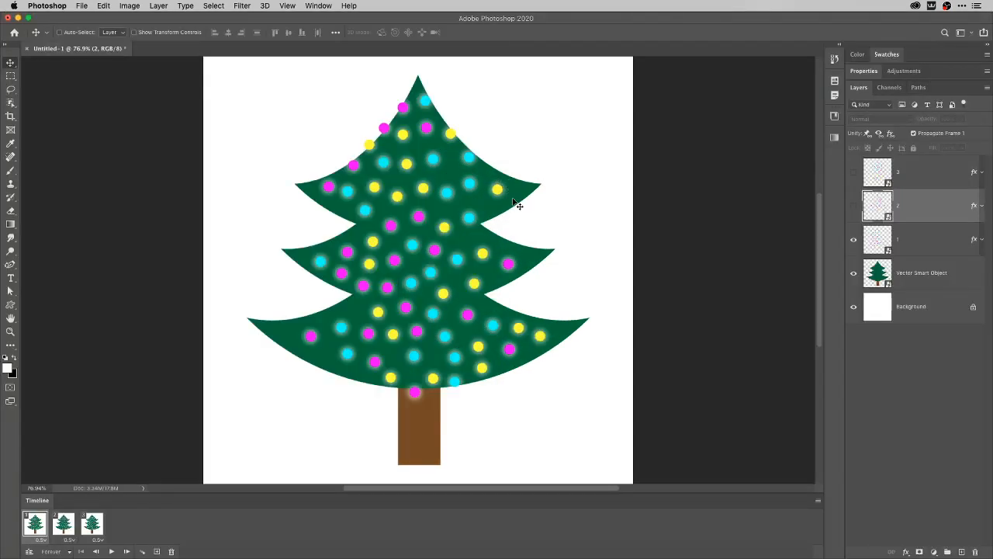
Step: Switch to Safari and open treeGif.gif from the Desktop to view the animated tree
{"action": "key", "text": "super+space"}
{"action": "type", "text": "safari"}
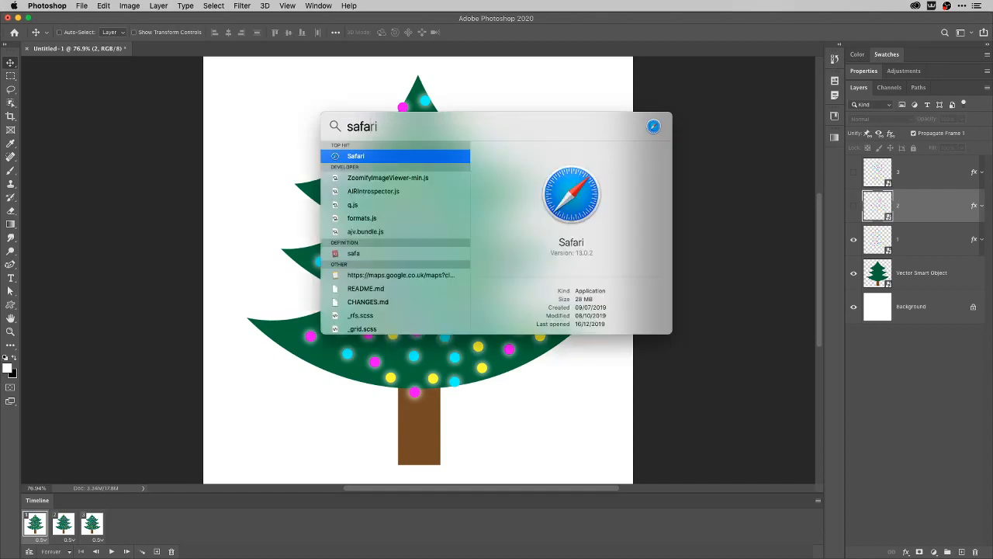
{"action": "key", "text": "Return"}
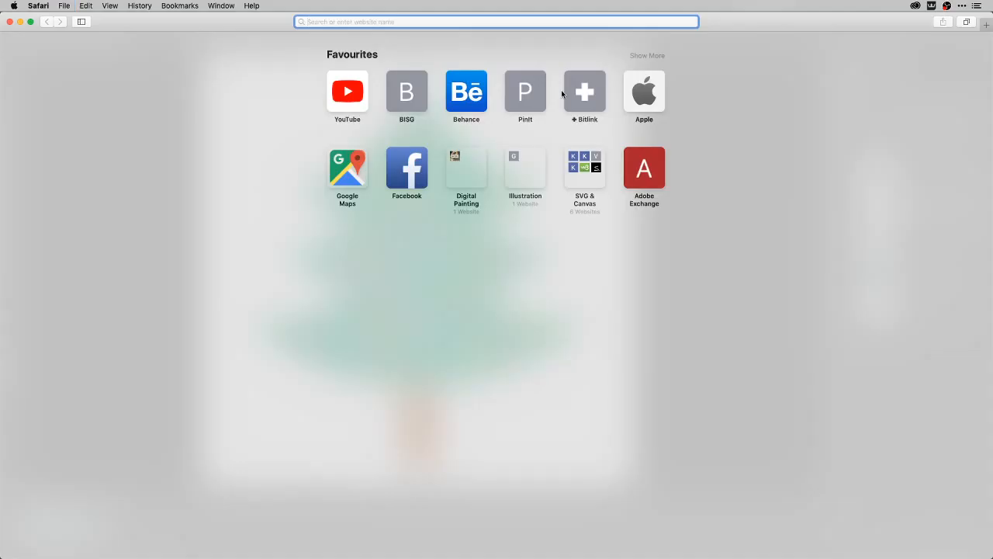
{"action": "key", "text": "super+o"}
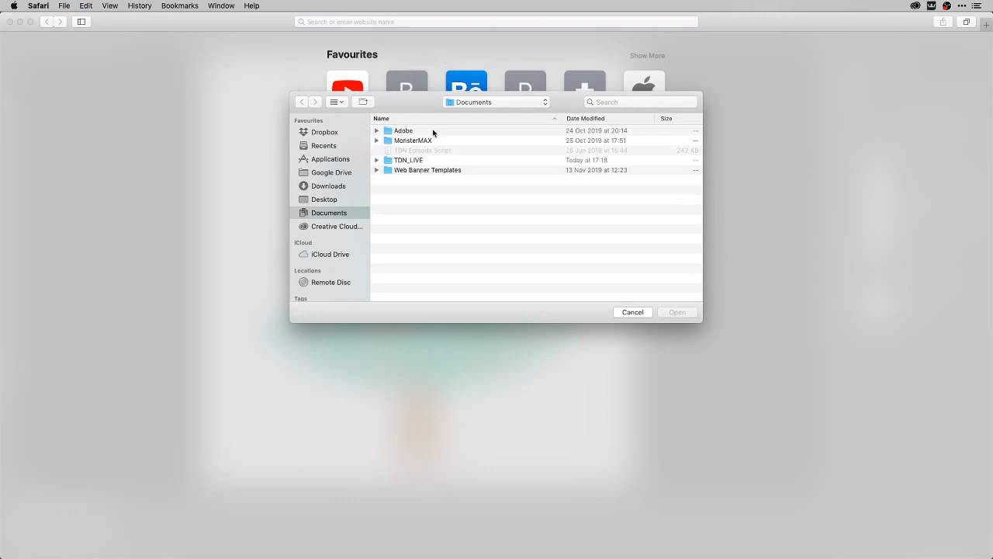
{"action": "key", "text": "super+shift+d"}
{"action": "left_click", "coordinate": [408, 170]}
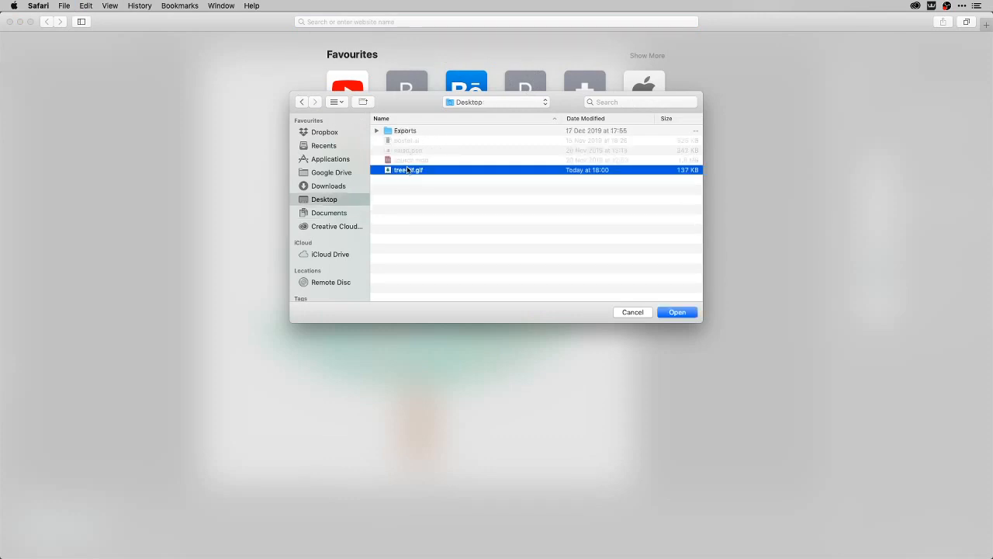
{"action": "left_click", "coordinate": [680, 312]}
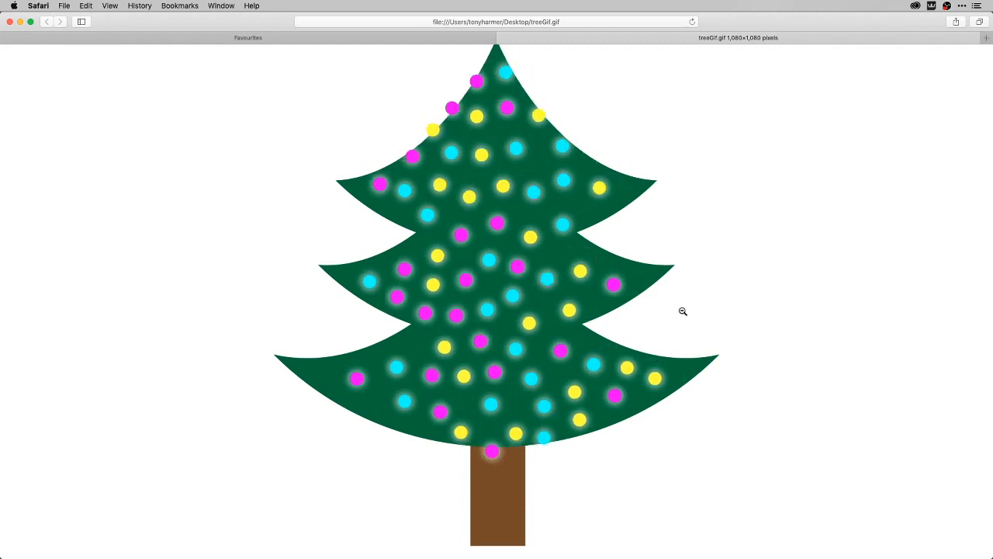
Step: Return to Photoshop, hide the tree's Vector Smart Object layer and add an empty layer directly above it
{"action": "key", "text": "super+Tab"}
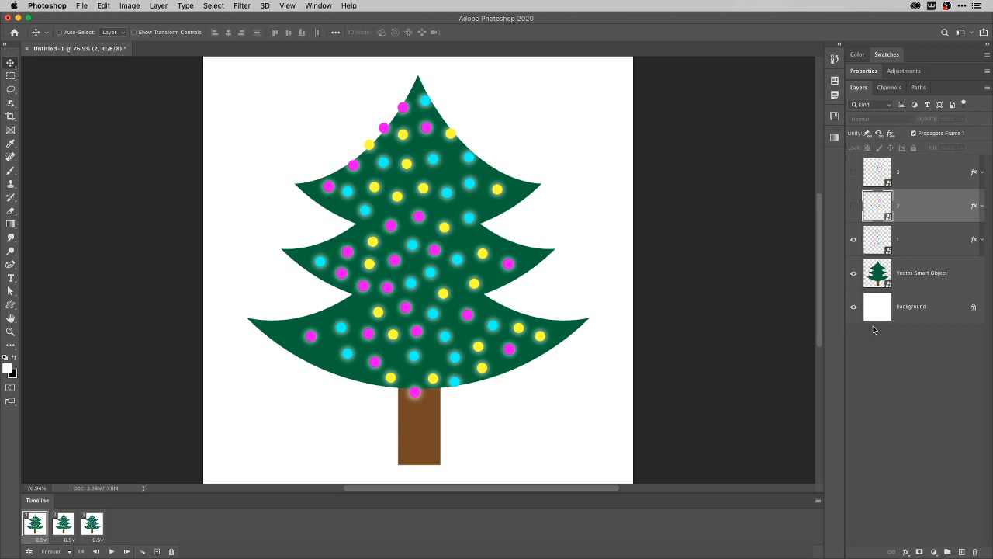
{"action": "left_click", "coordinate": [854, 274]}
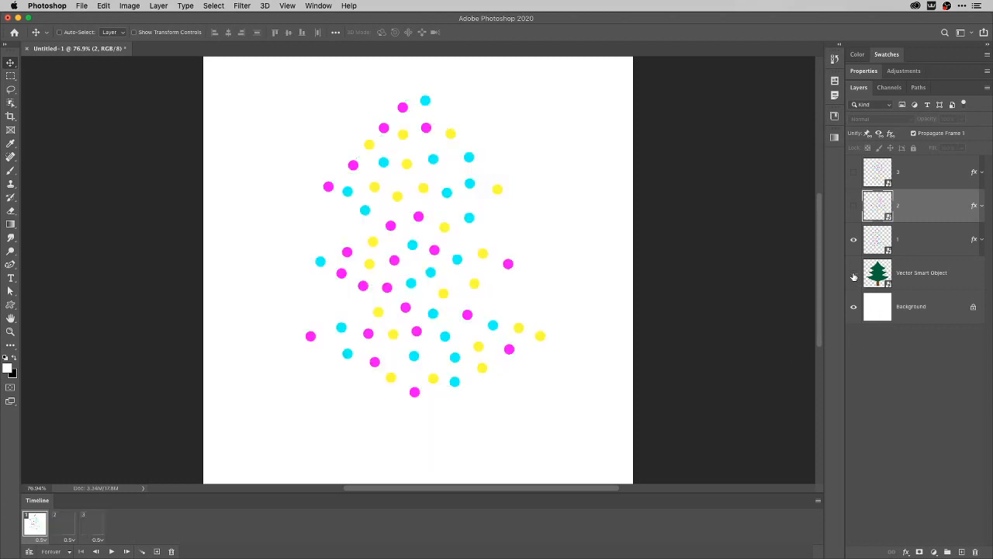
{"action": "left_click", "coordinate": [929, 273]}
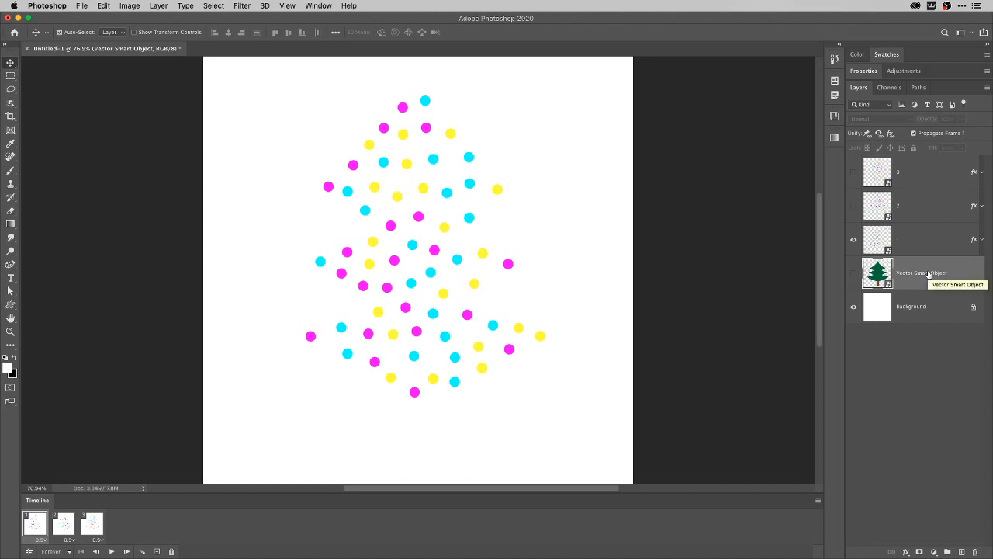
{"action": "key", "text": "super+alt+shift+n"}
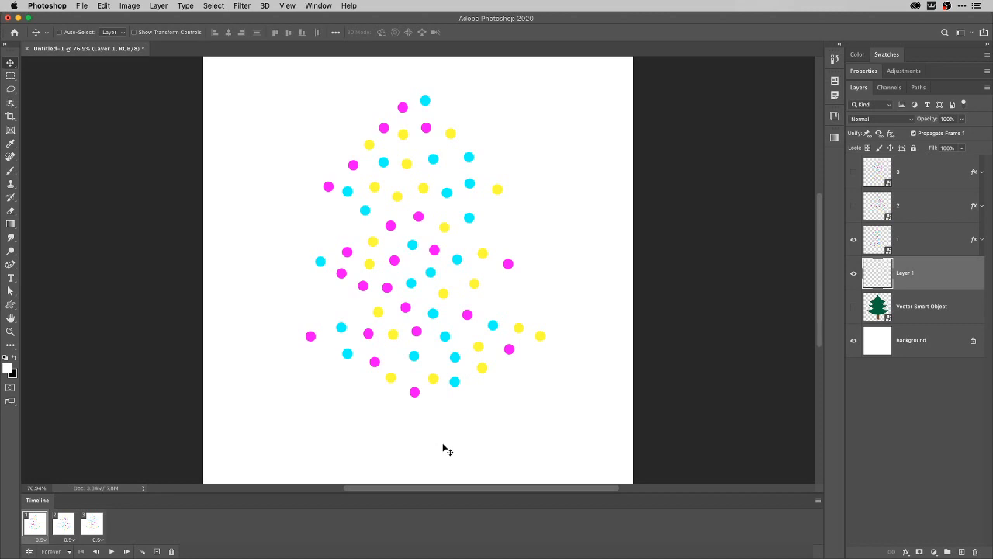
Step: Draw a straight, nearly vertical path through the middle of the ornaments, from the trunk's base position up to the treetop
{"action": "key", "text": "p"}
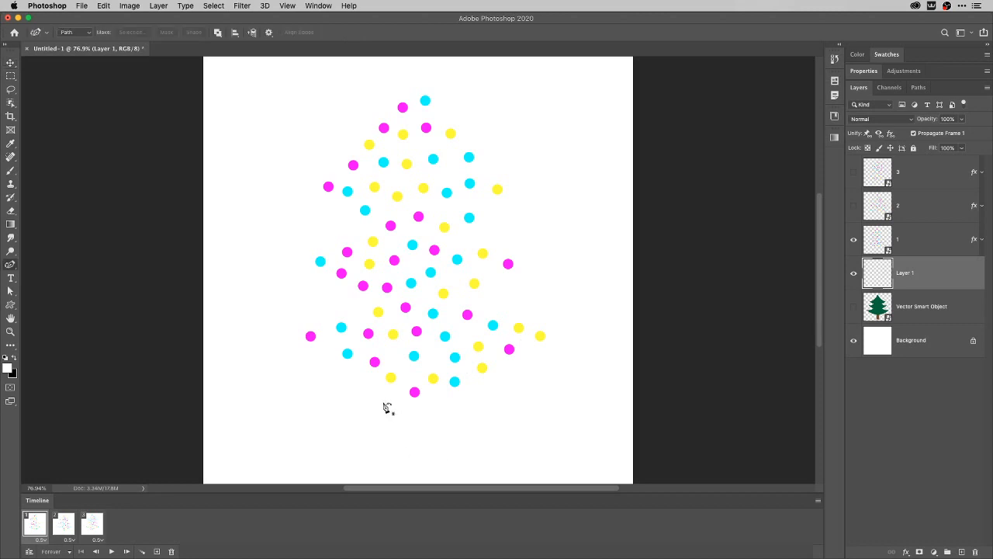
{"action": "left_click", "coordinate": [416, 471]}
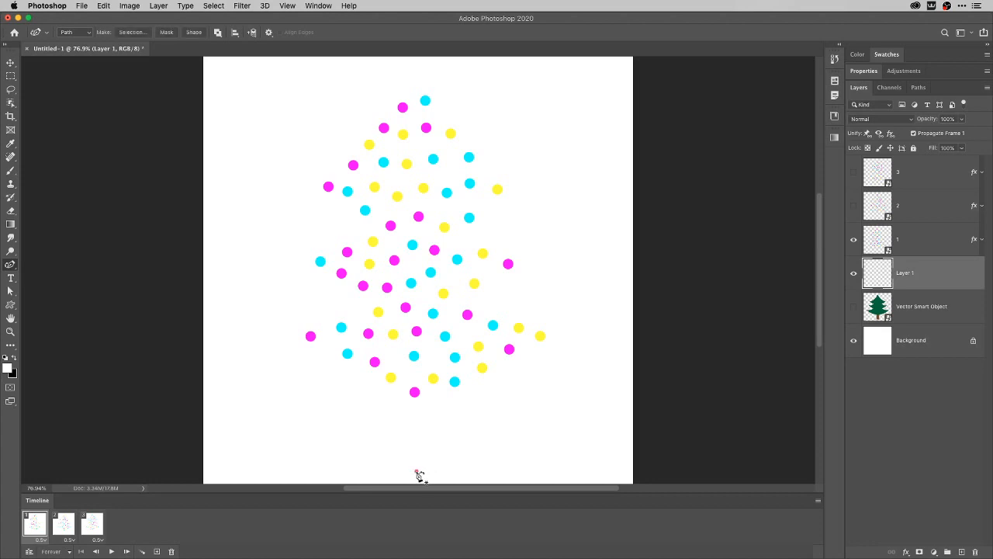
{"action": "left_click", "coordinate": [422, 80]}
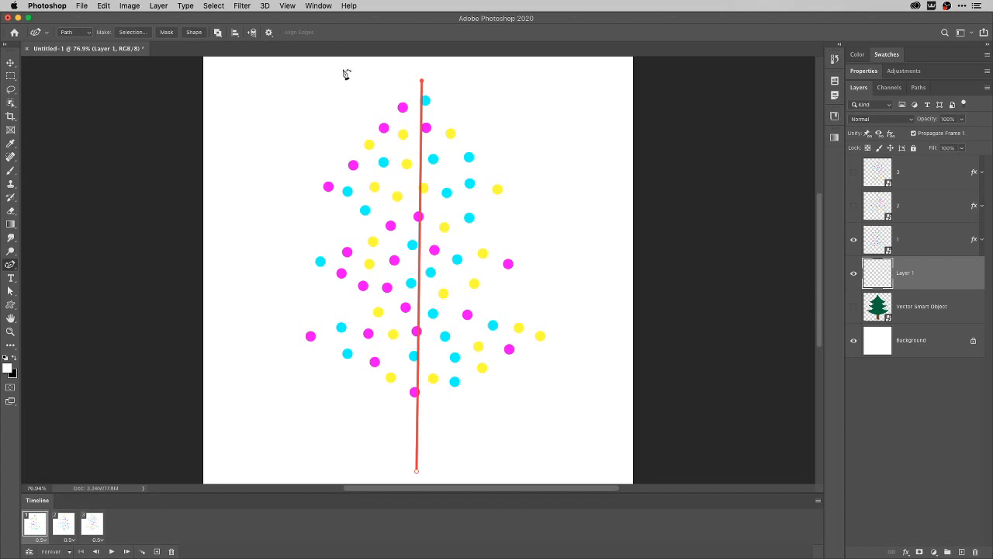
Step: Render a Pine Tree 1 along the path with the Tree filter, using light direction 85, leaves amount 92 and leaves size 60
{"action": "left_click", "coordinate": [243, 6]}
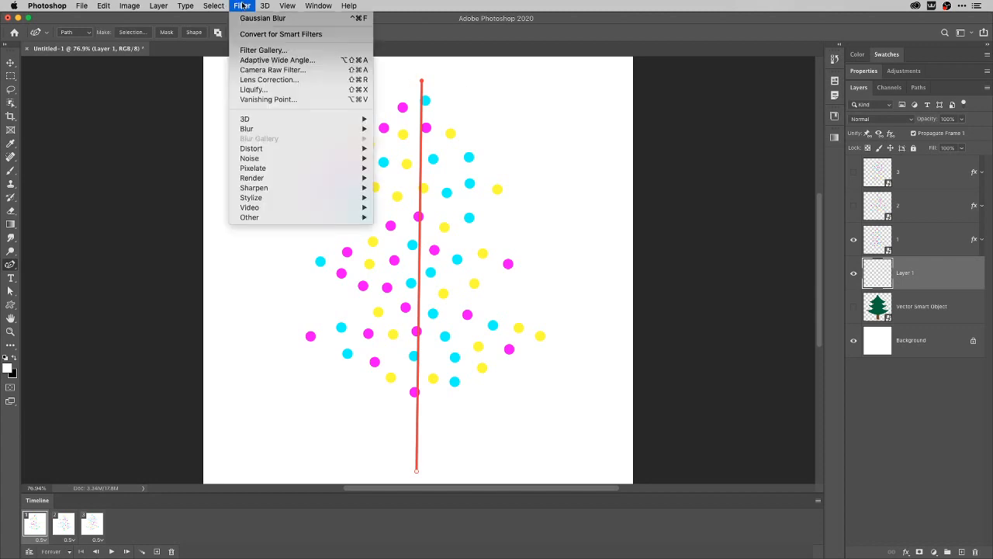
{"action": "mouse_move", "coordinate": [284, 178]}
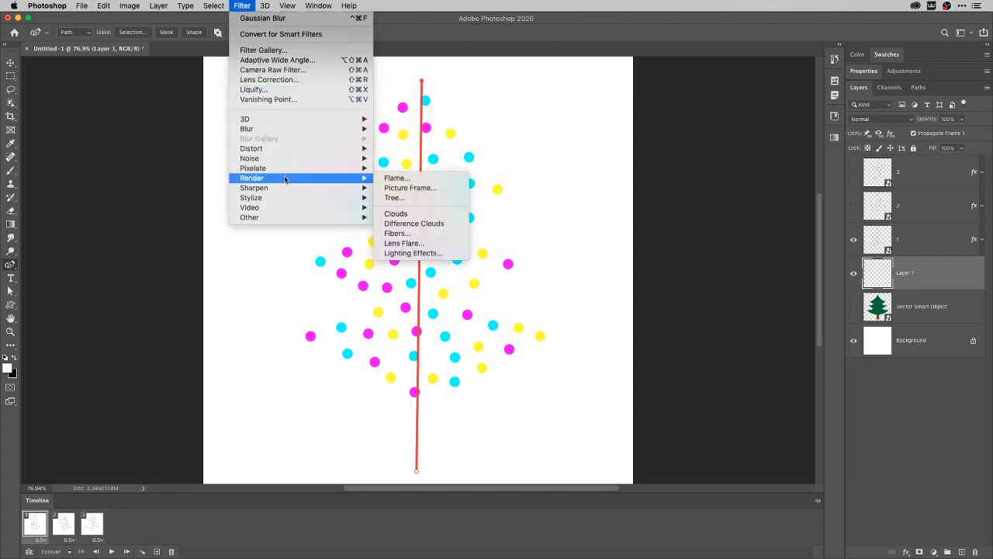
{"action": "left_click", "coordinate": [413, 198]}
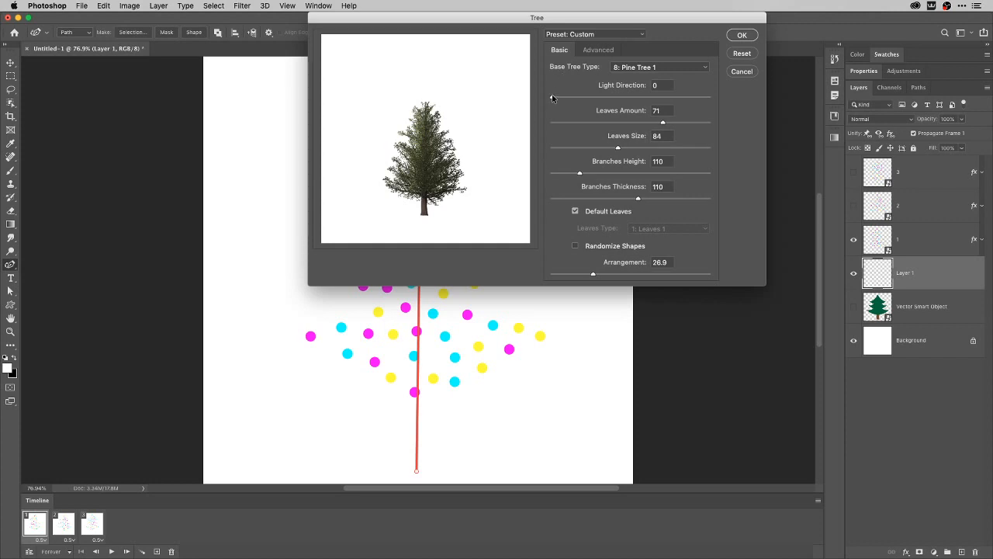
{"action": "left_click_drag", "start_coordinate": [552, 97], "coordinate": [616, 99]}
{"action": "mouse_move", "coordinate": [621, 99]}
{"action": "left_mouse_down"}
{"action": "mouse_move", "coordinate": [644, 101]}
{"action": "mouse_move", "coordinate": [630, 101]}
{"action": "left_mouse_up"}
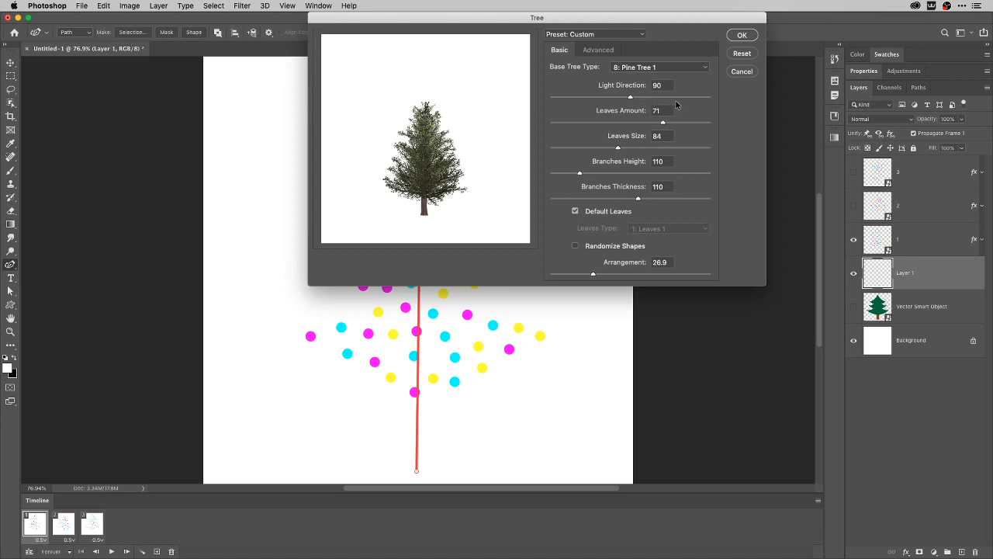
{"action": "mouse_move", "coordinate": [632, 100]}
{"action": "left_mouse_down"}
{"action": "mouse_move", "coordinate": [709, 98]}
{"action": "mouse_move", "coordinate": [626, 97]}
{"action": "left_mouse_up"}
{"action": "left_click_drag", "start_coordinate": [615, 147], "coordinate": [599, 148]}
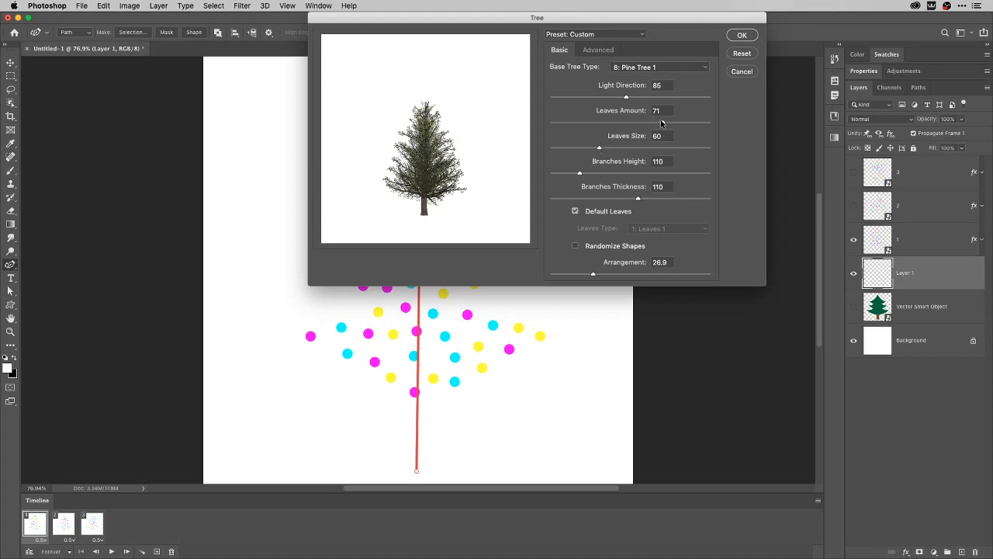
{"action": "left_click_drag", "start_coordinate": [662, 122], "coordinate": [696, 123]}
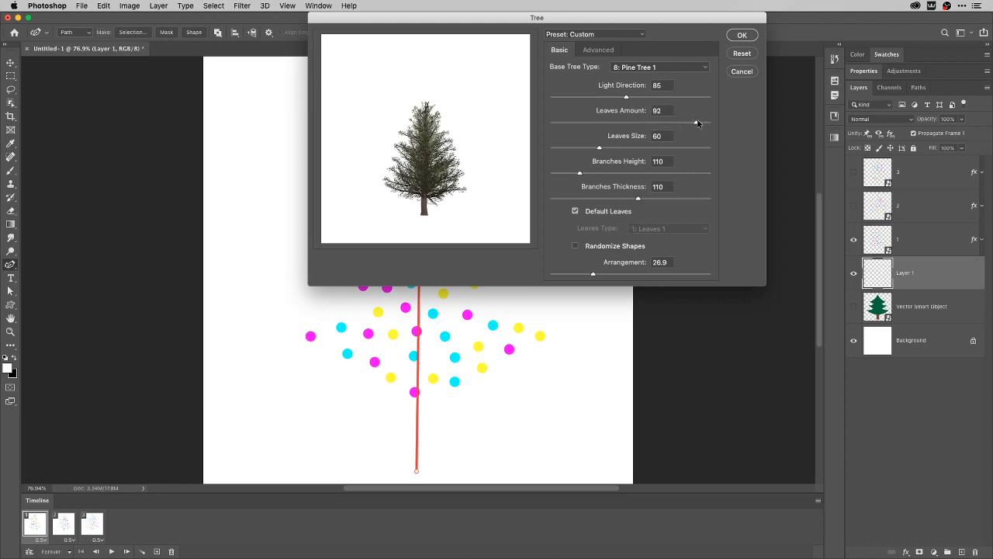
{"action": "left_click", "coordinate": [741, 36]}
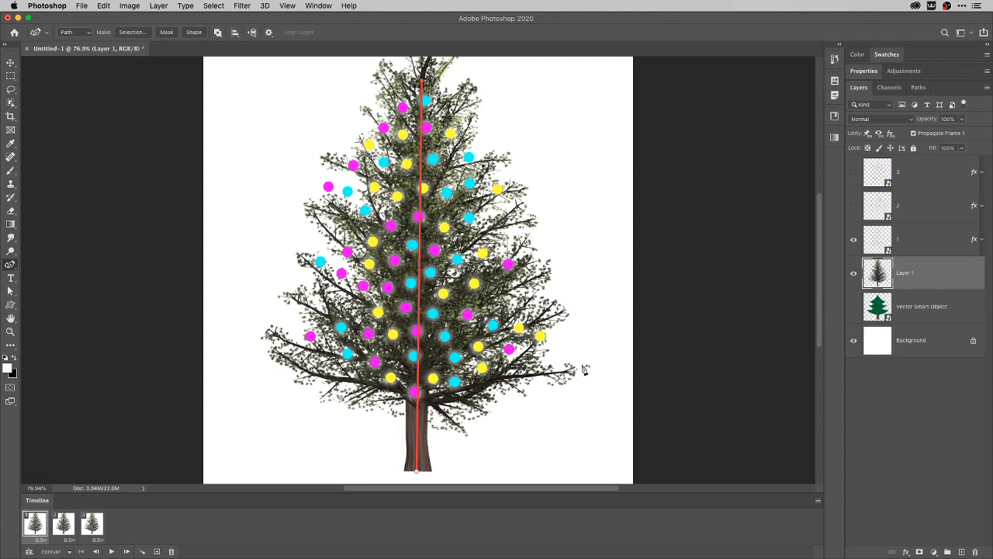
Step: Play the three-frame animation with the rendered pine tree to check the ornaments, and stop it
{"action": "left_click", "coordinate": [111, 551]}
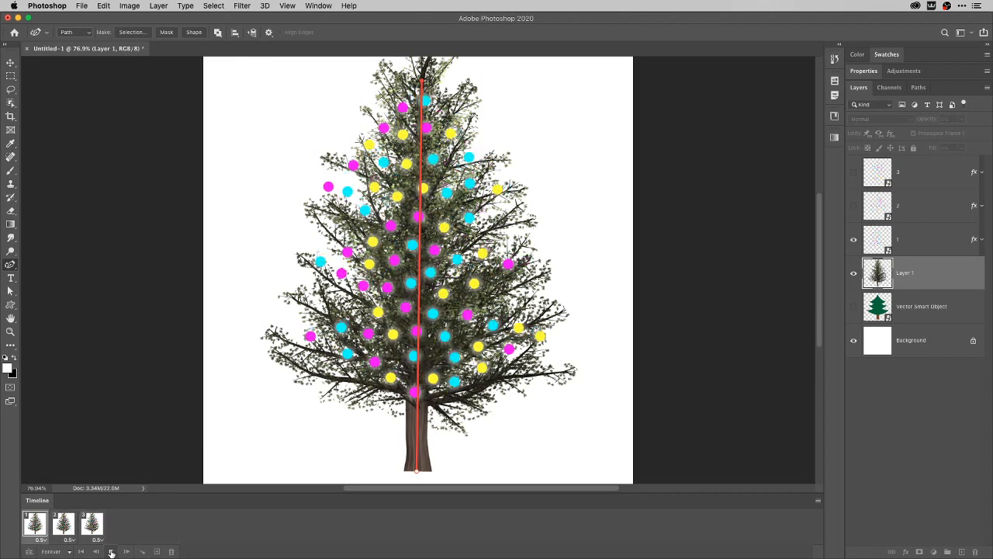
{"action": "left_click", "coordinate": [111, 552]}
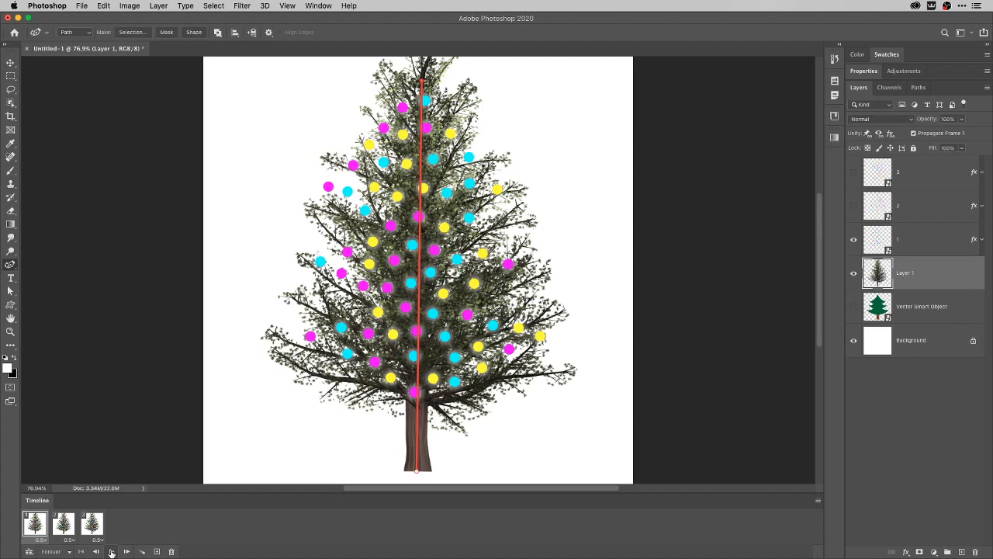
{"action": "left_click", "coordinate": [111, 552]}
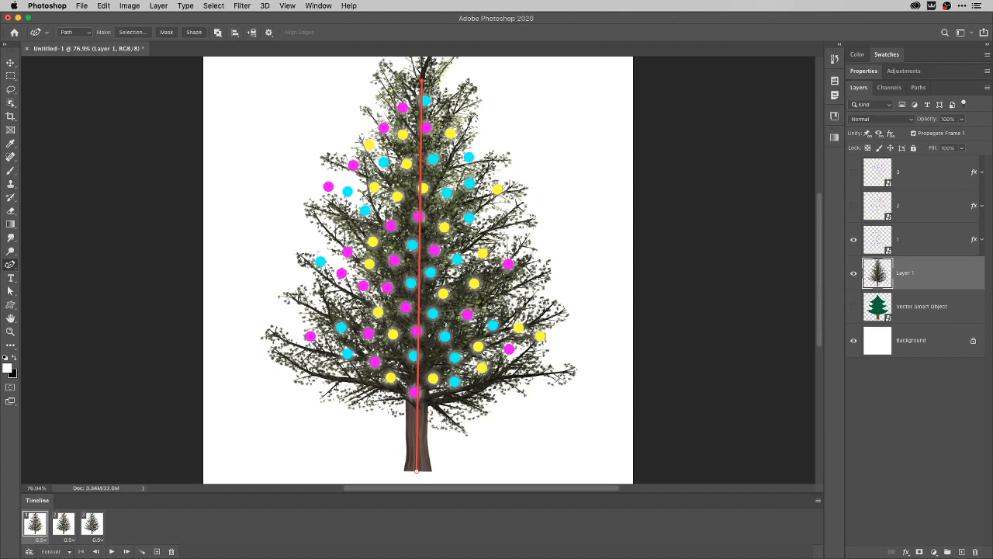